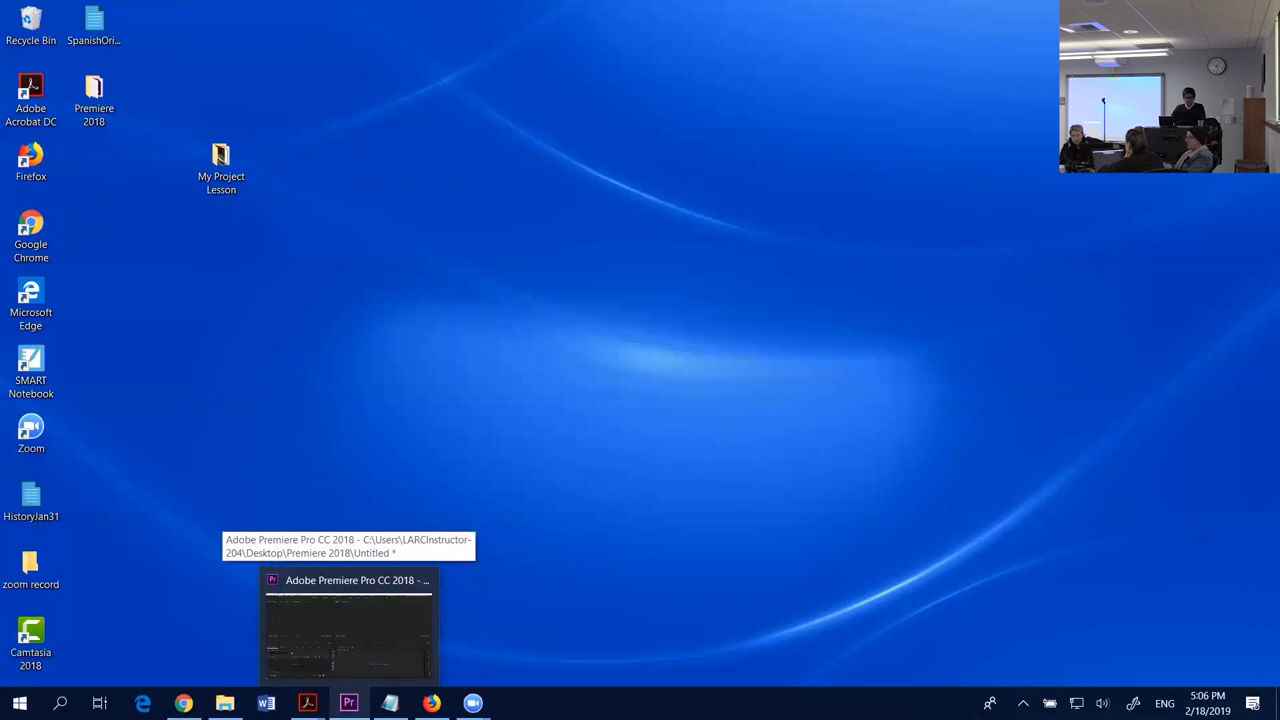
- Switch to Adobe Premiere Pro and start a new project located in the My Project Lesson folder on the Desktop
click(348, 620)
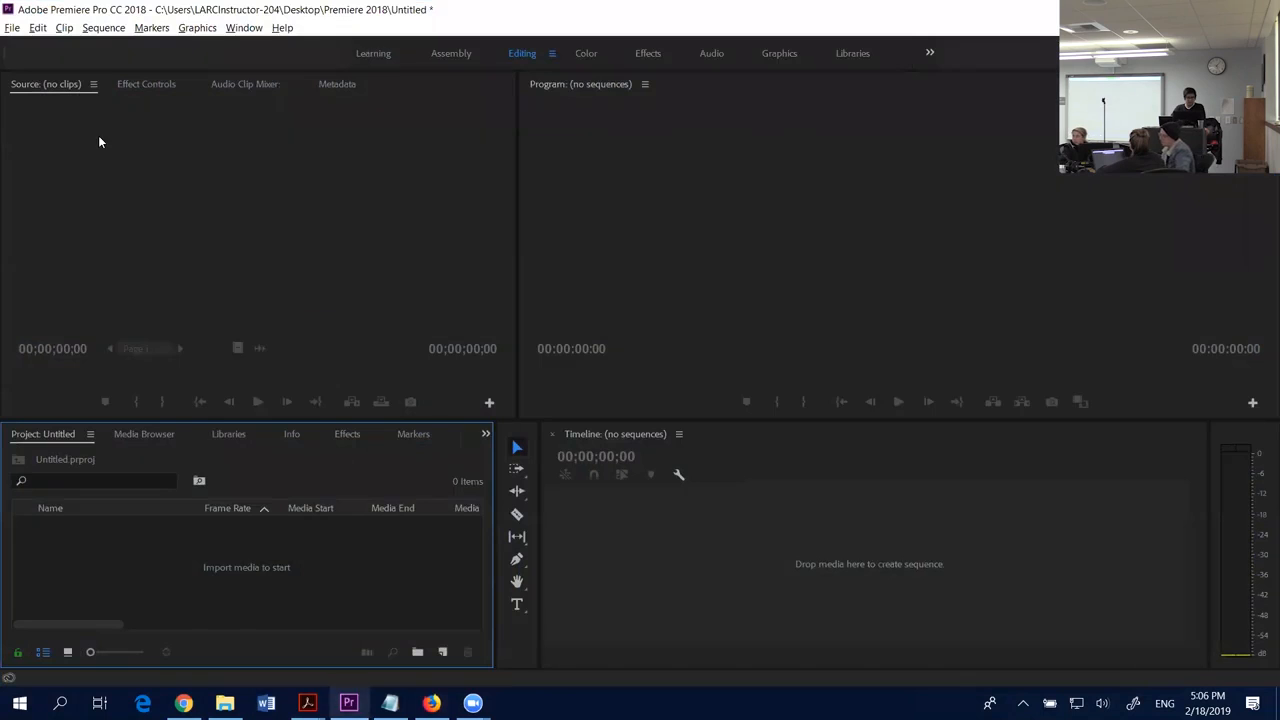
click(12, 27)
mouse_move(110, 46)
click(285, 45)
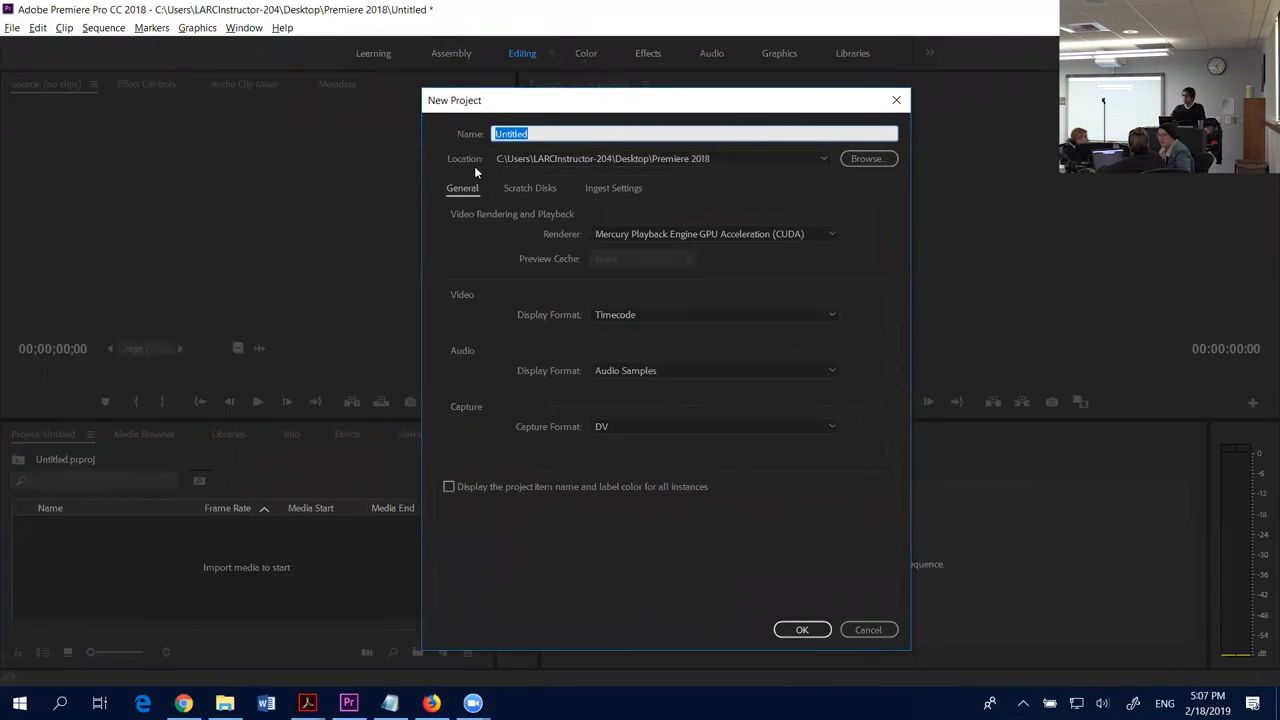
click(858, 160)
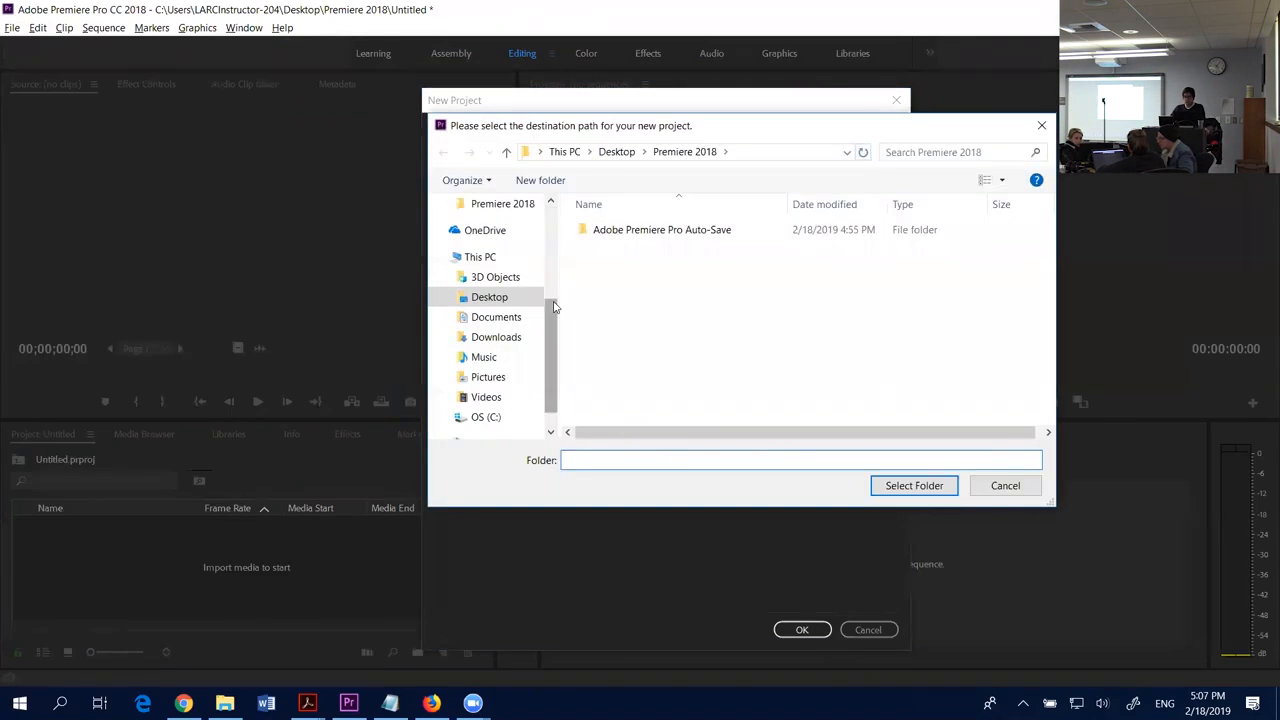
scroll(551, 307, up, 1)
scroll(555, 307, down, 1)
scroll(545, 308, up, 1)
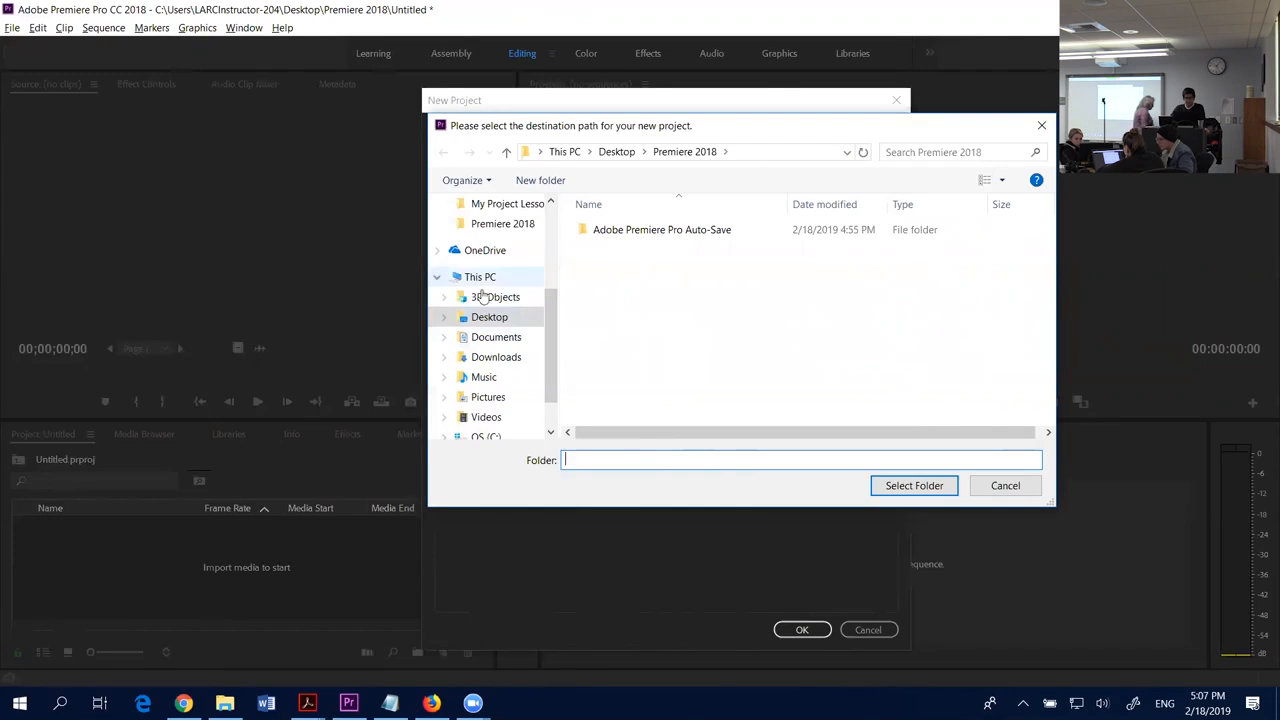
click(497, 316)
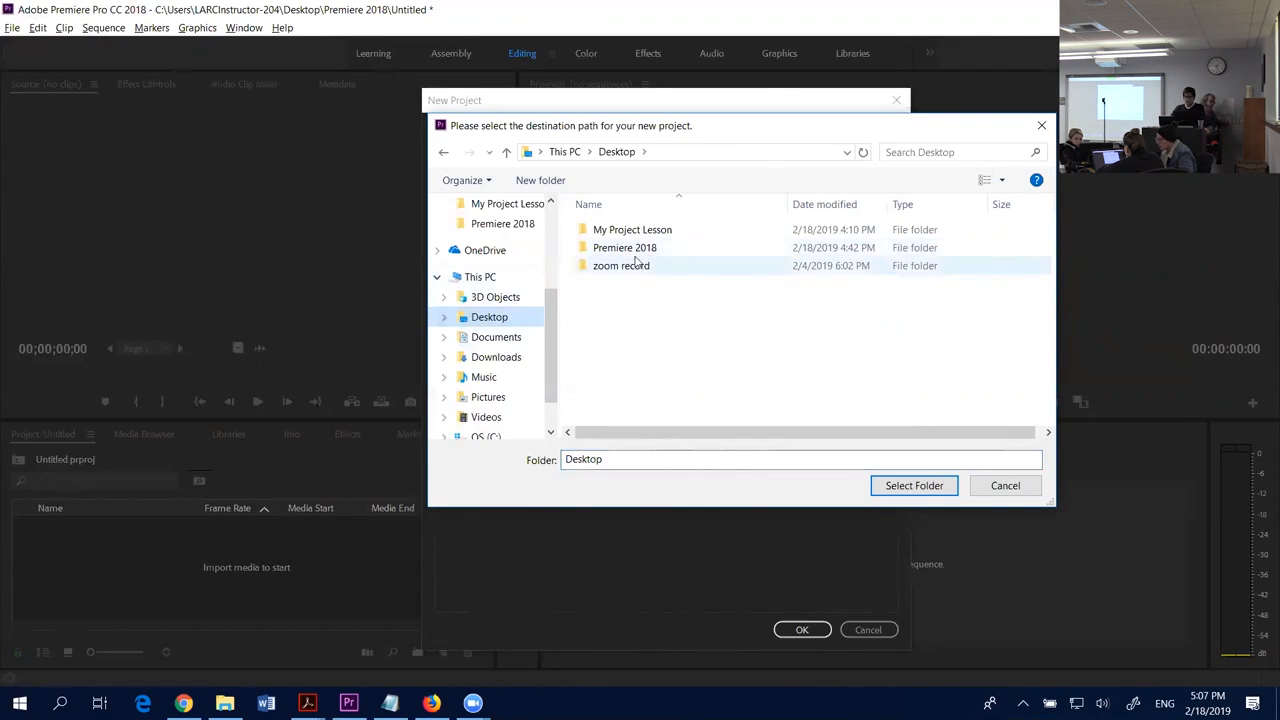
click(656, 231)
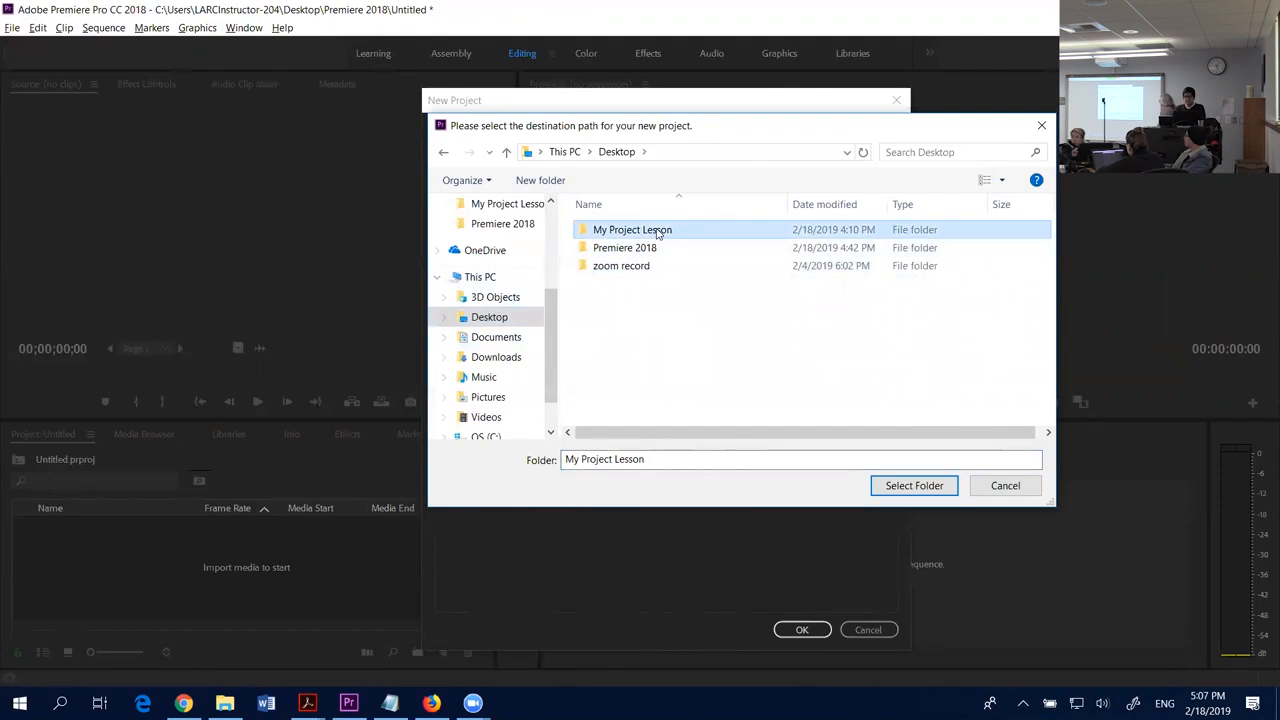
click(913, 486)
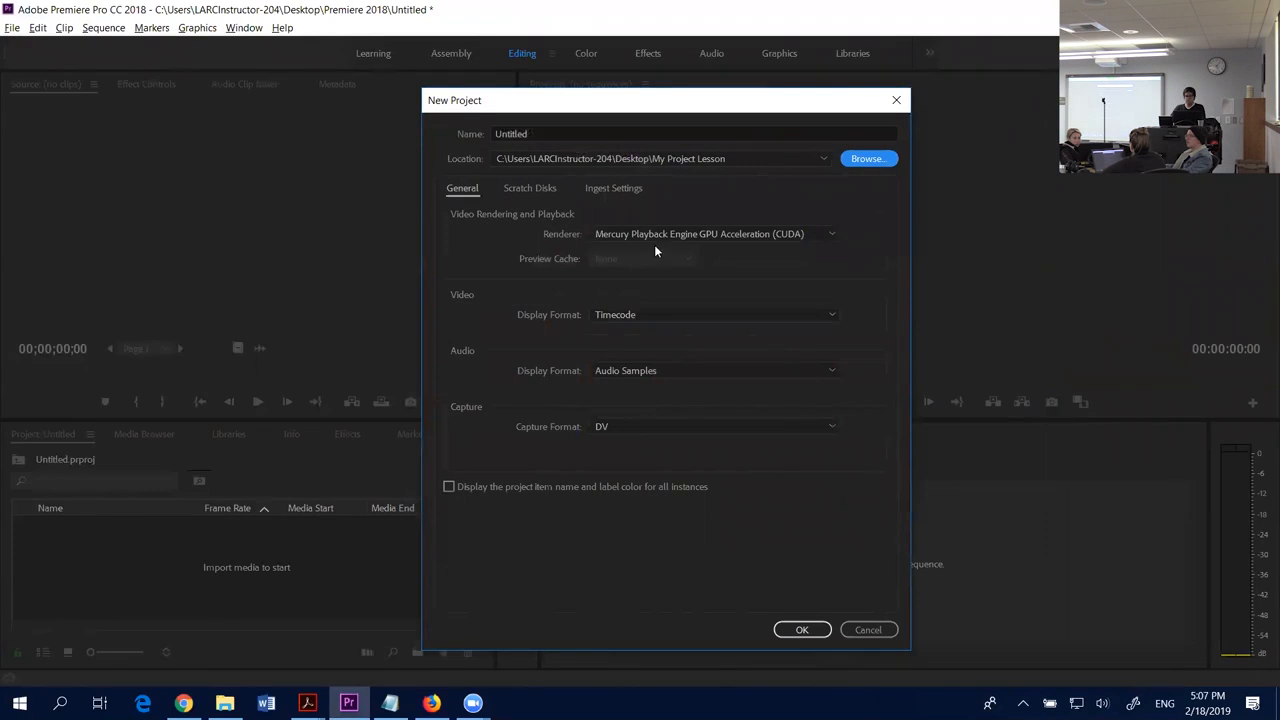
- Name the new project My Project File and create it with the default general settings
click(552, 133)
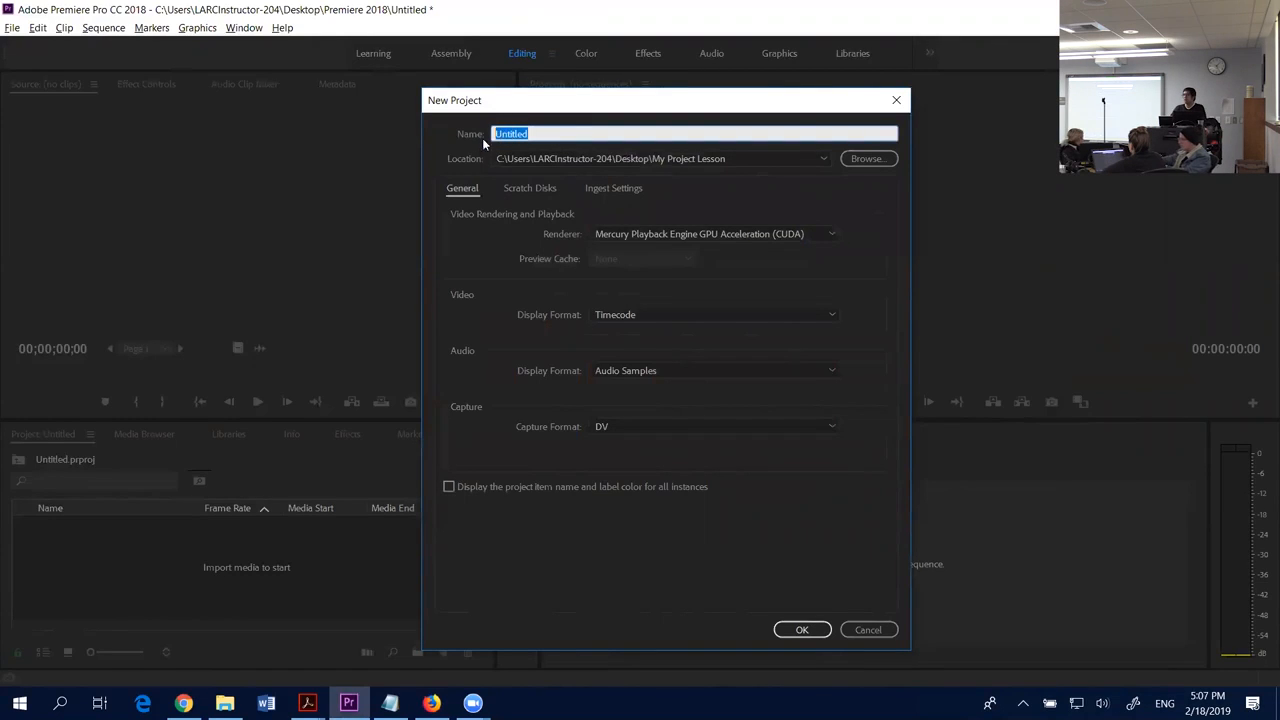
mouse_move(431, 703)
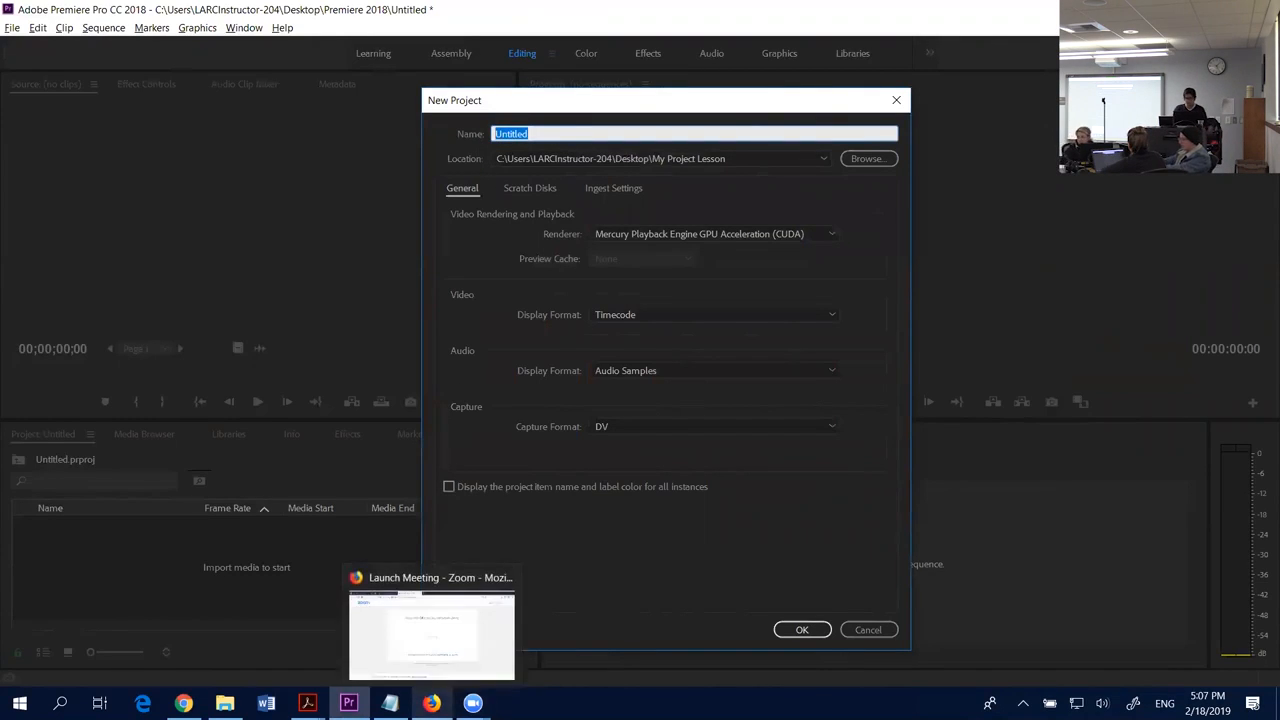
text(My)
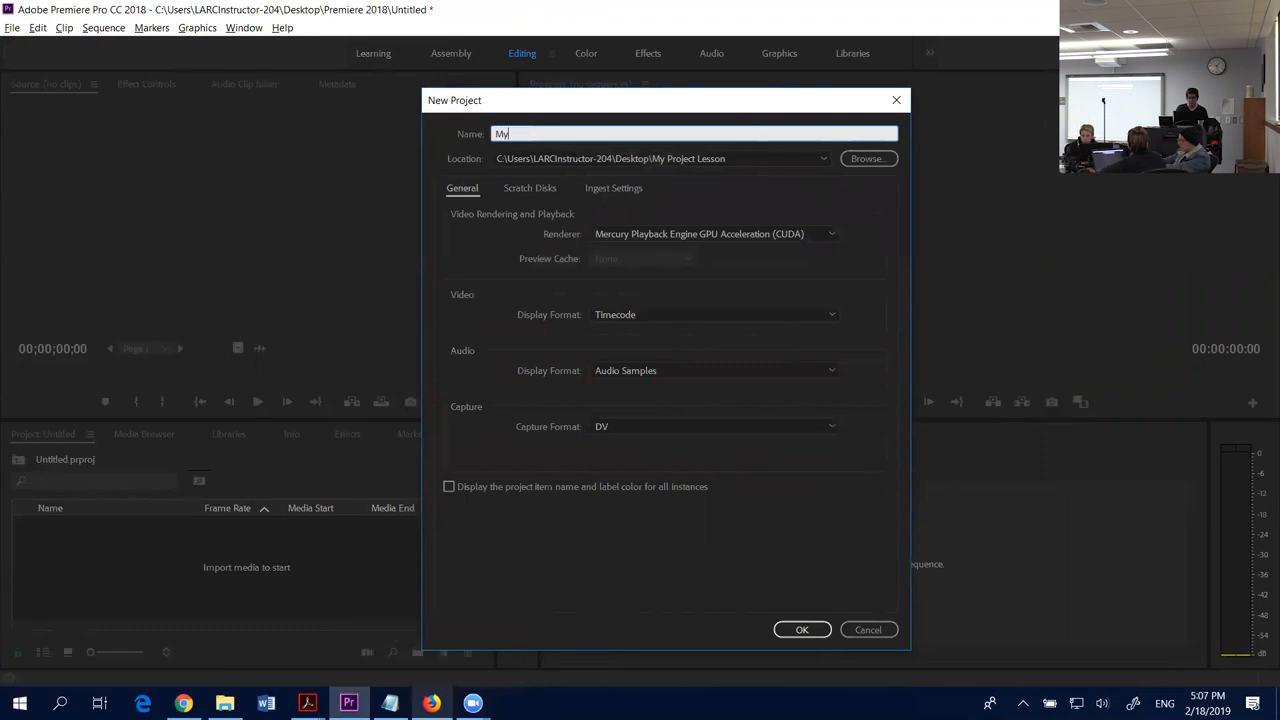
text( Project File)
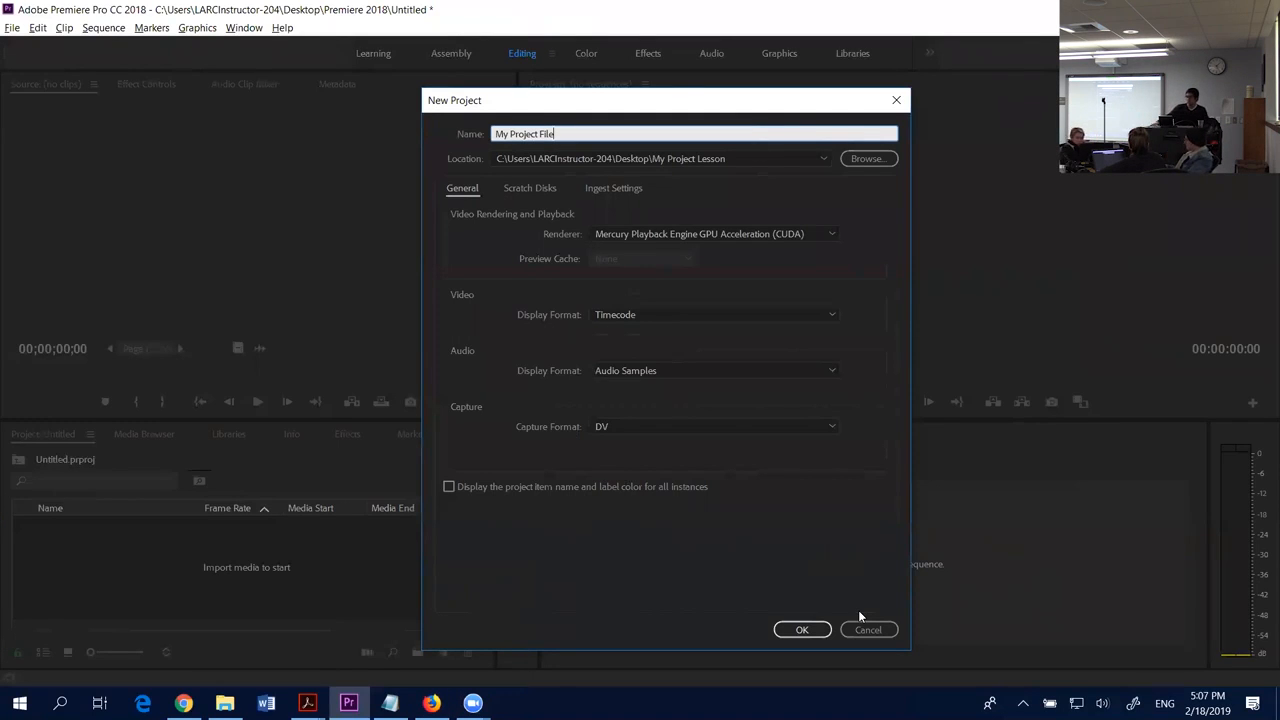
click(797, 630)
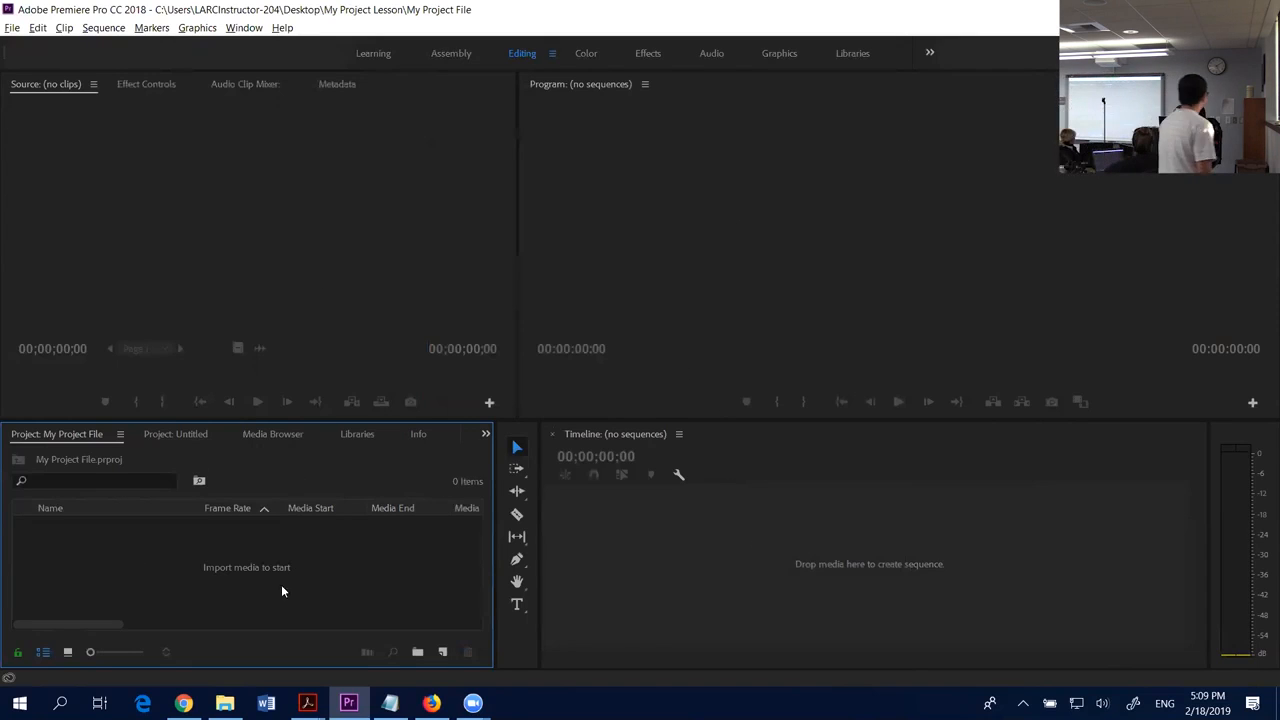
- Import the Main Video file from the My Project Lesson folder on the Desktop into the project
double_click(233, 556)
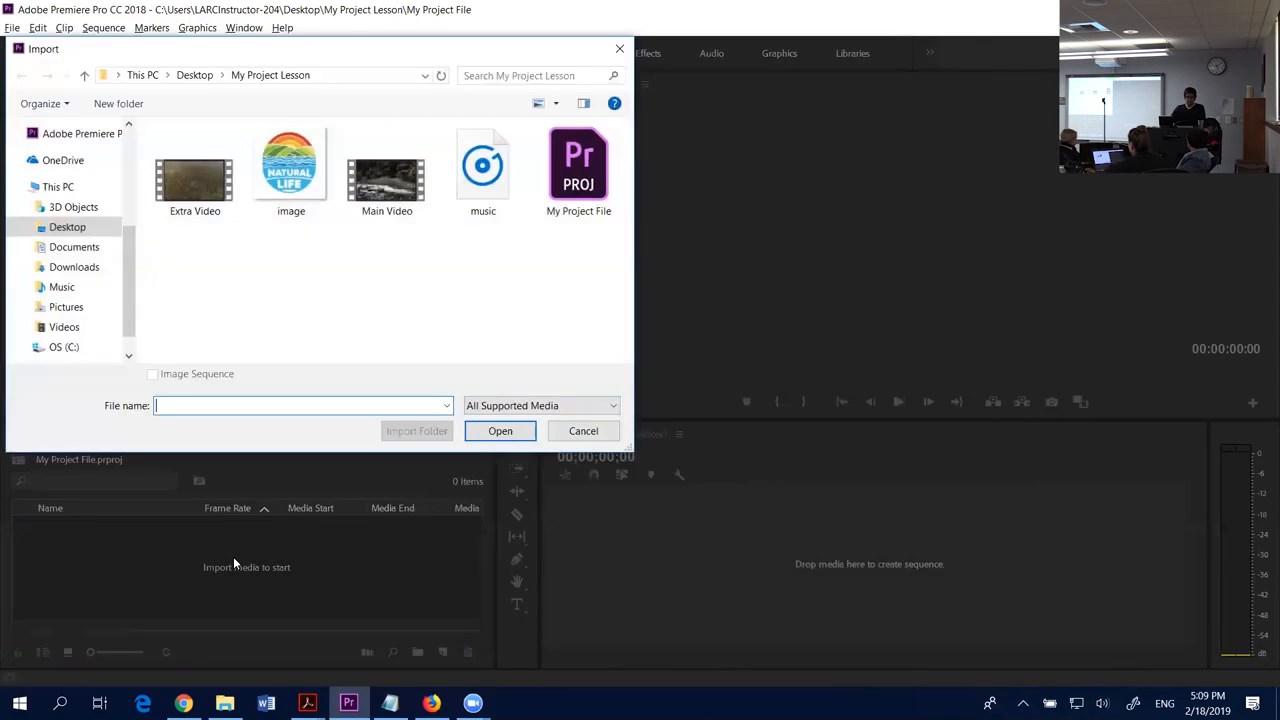
click(70, 229)
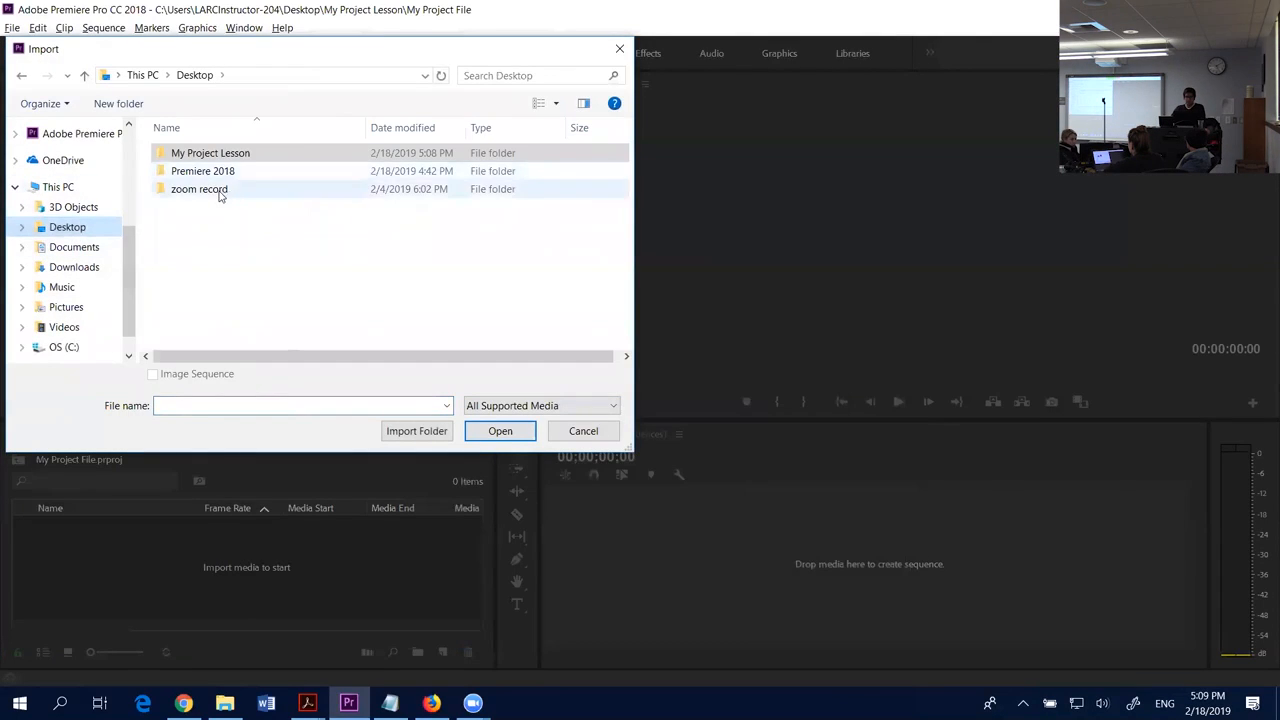
double_click(204, 155)
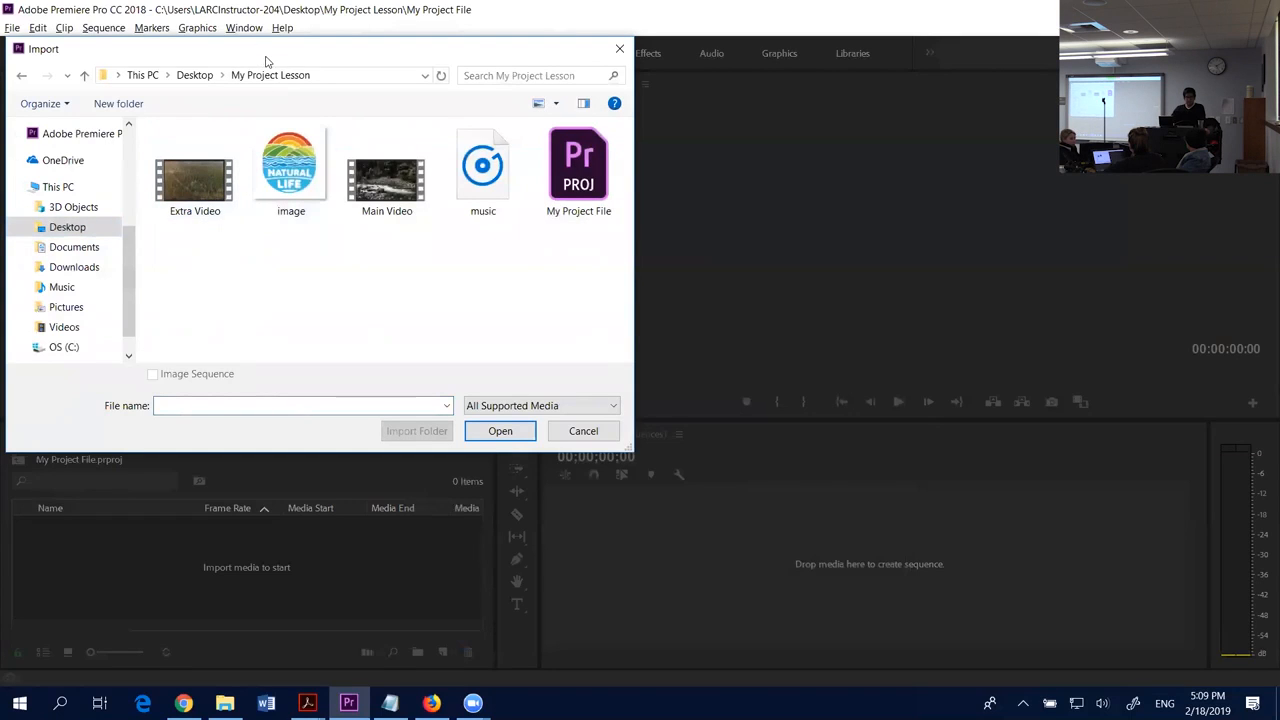
drag(260, 53, 284, 79)
click(400, 211)
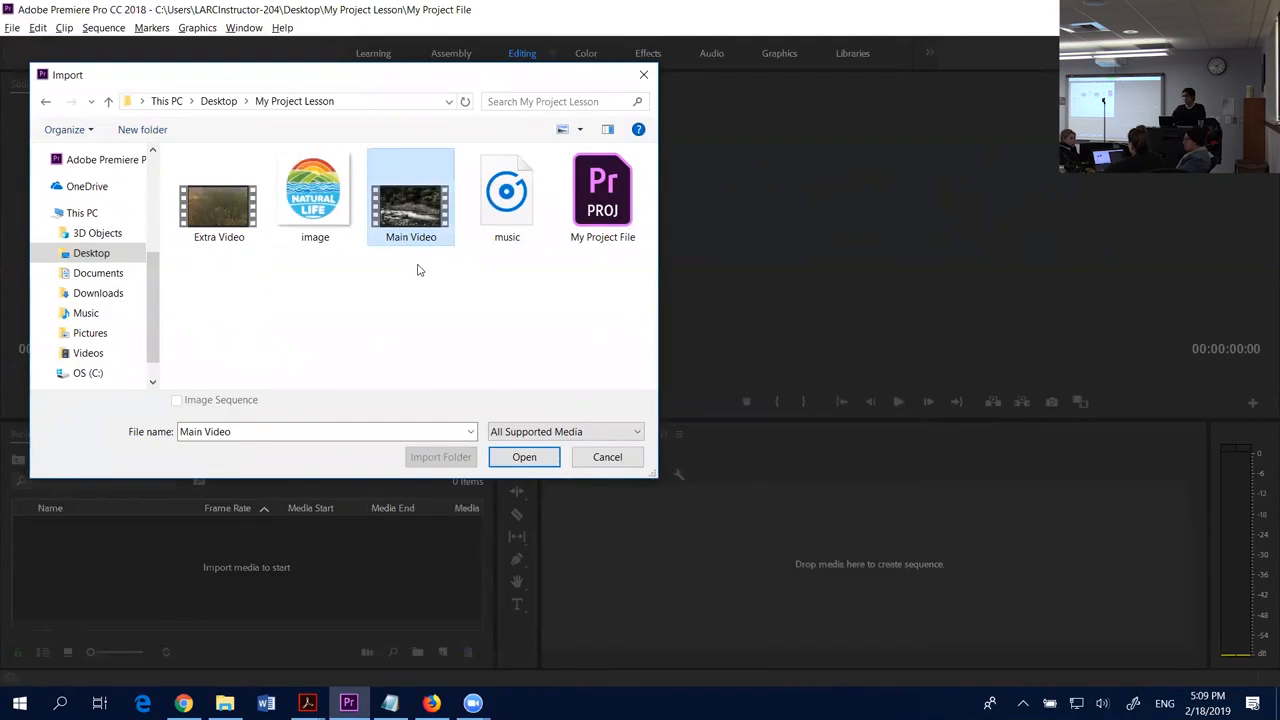
click(524, 457)
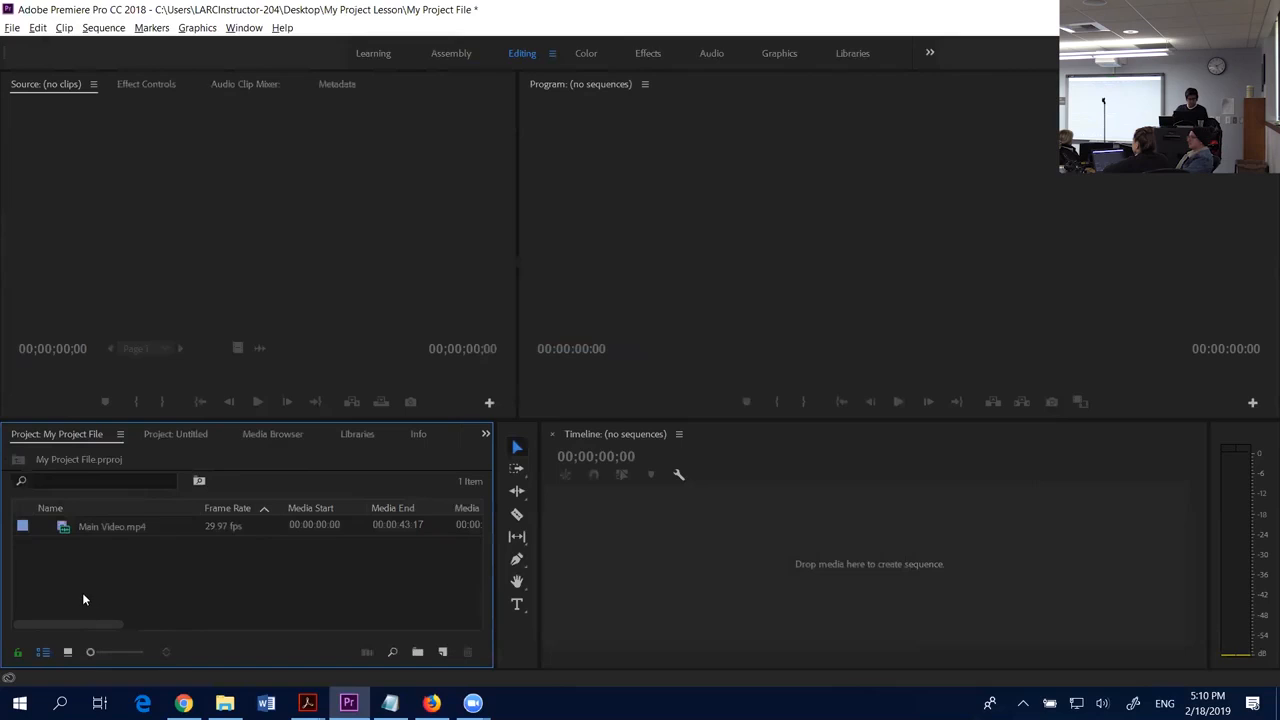
- Show the project items as thumbnails and create a sequence by placing the Main Video clip in the empty timeline
click(108, 531)
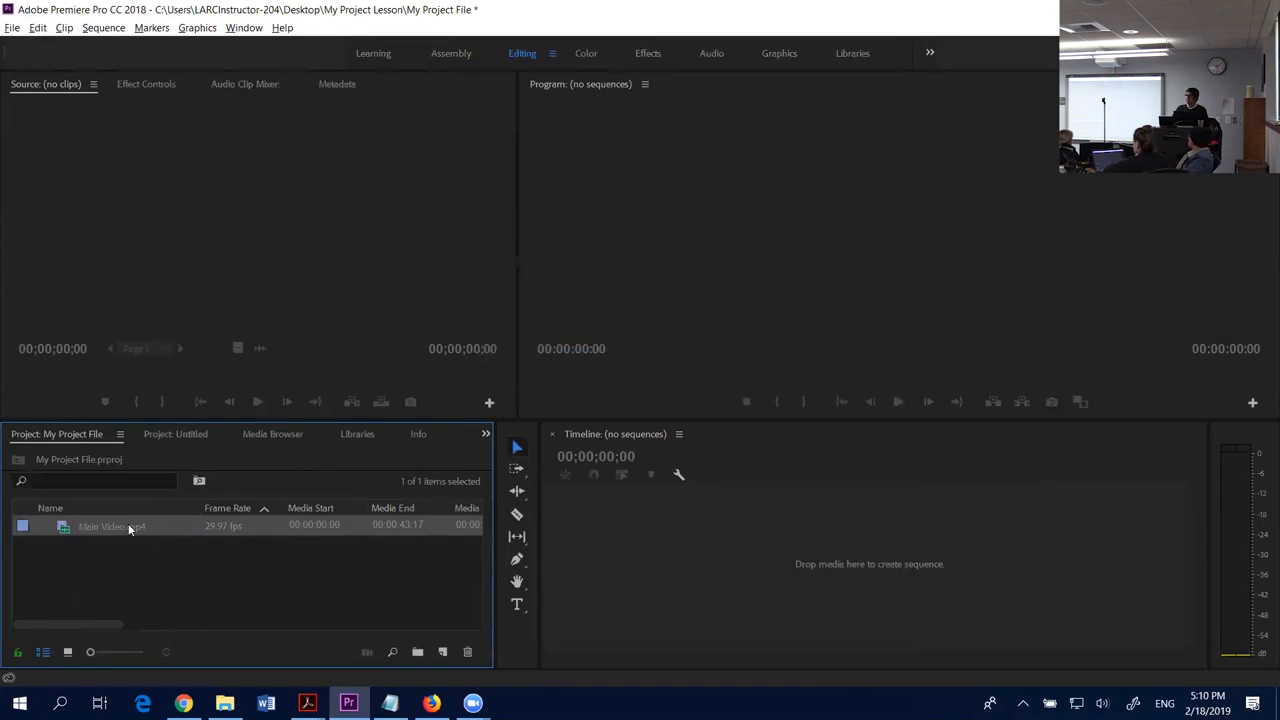
click(69, 651)
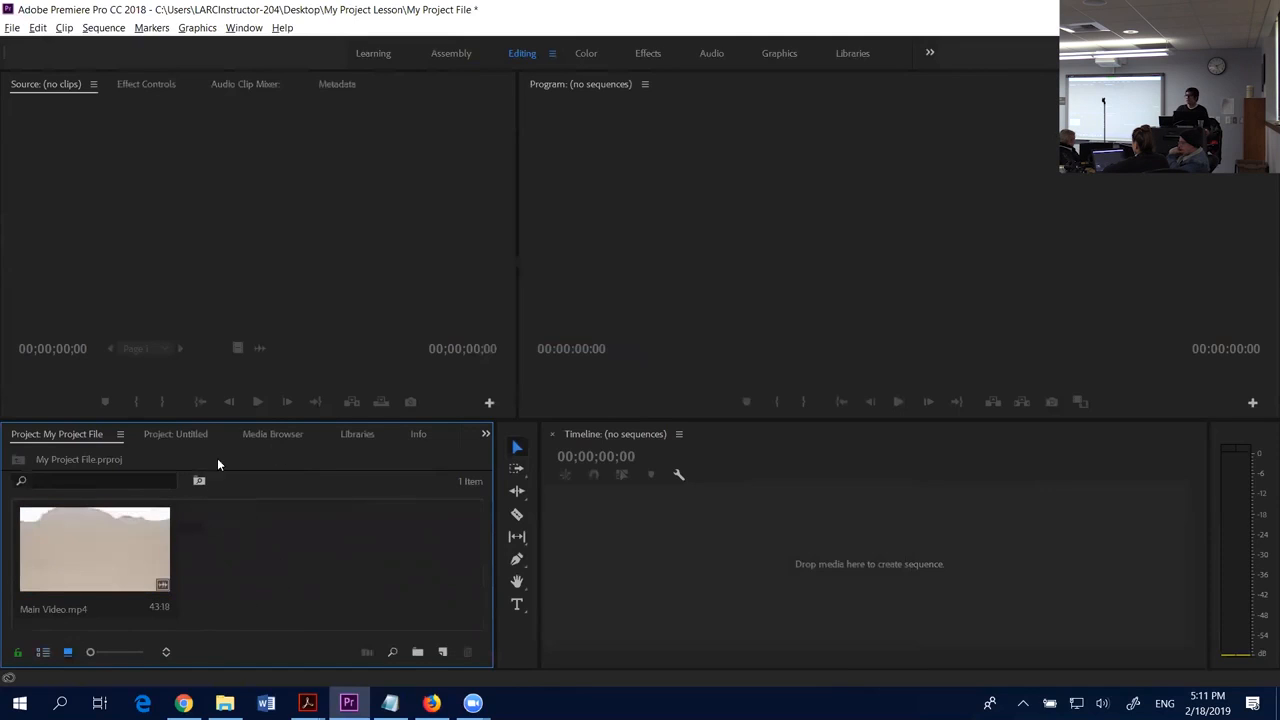
click(84, 566)
drag(86, 566, 690, 580)
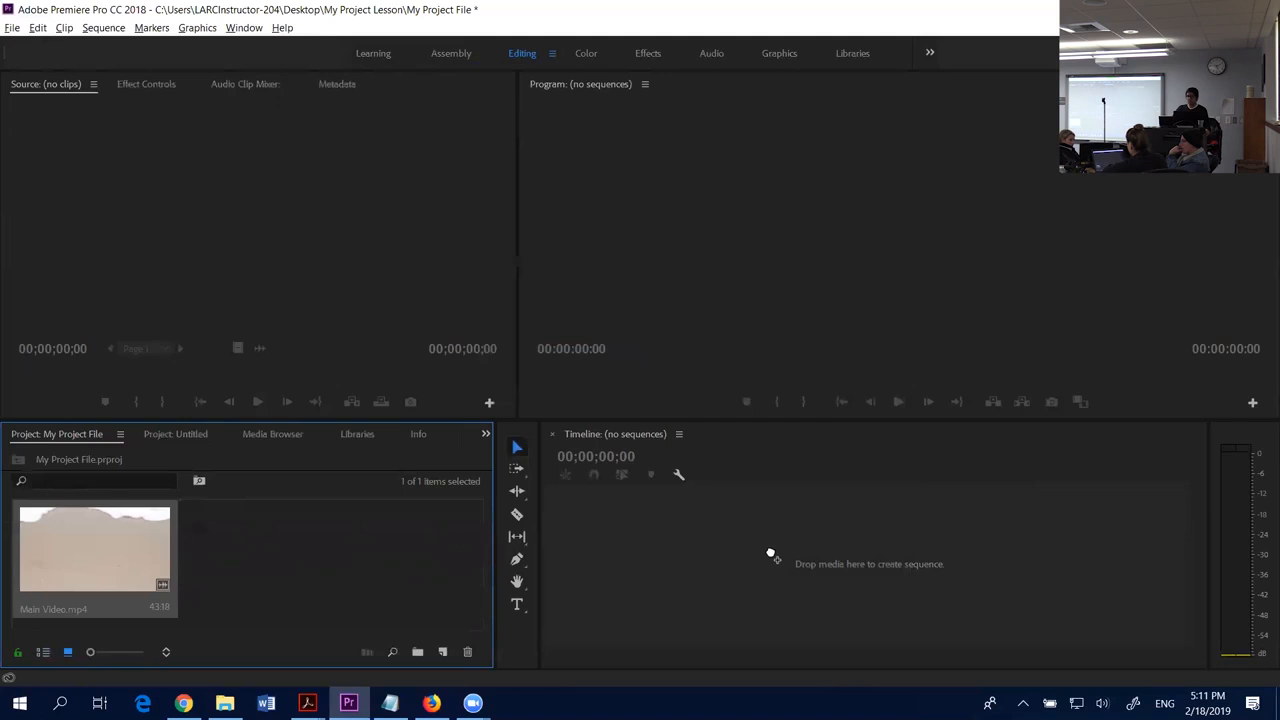
drag(771, 554, 770, 552)
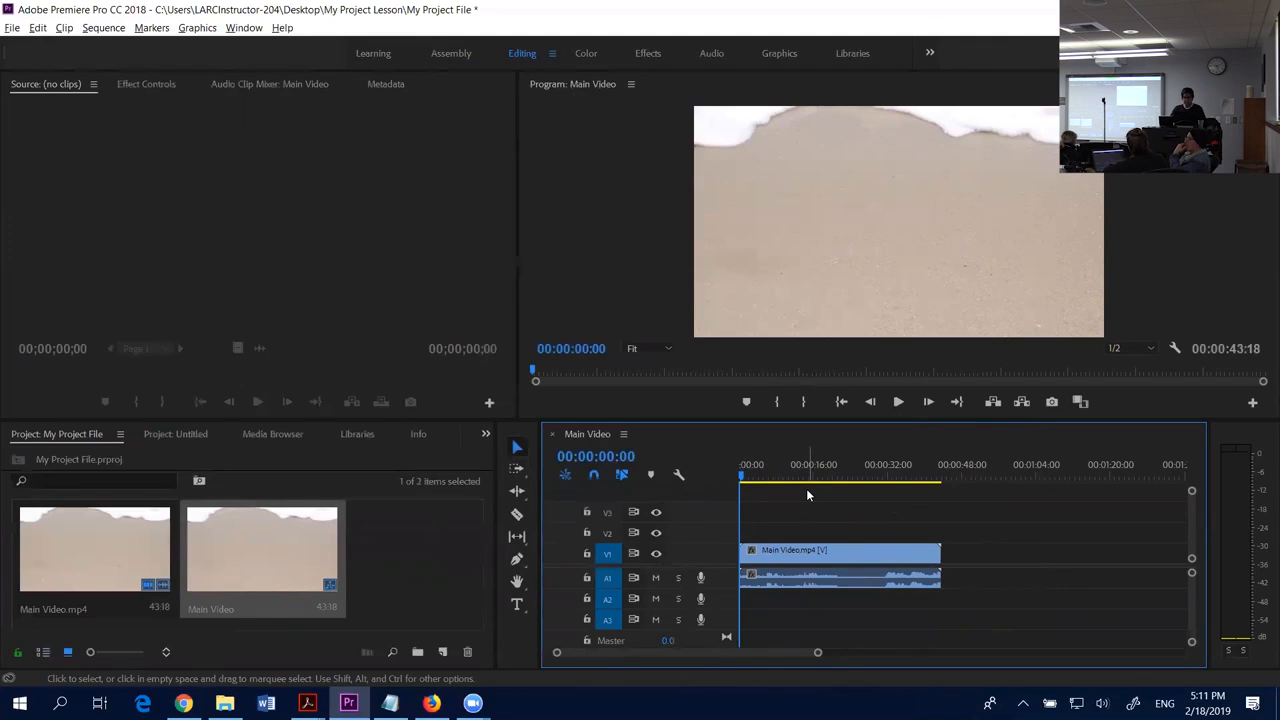
- Preview the Main Video sequence by playing and scrubbing through its beach, waterfall, sky and shoreline shots
key(space)
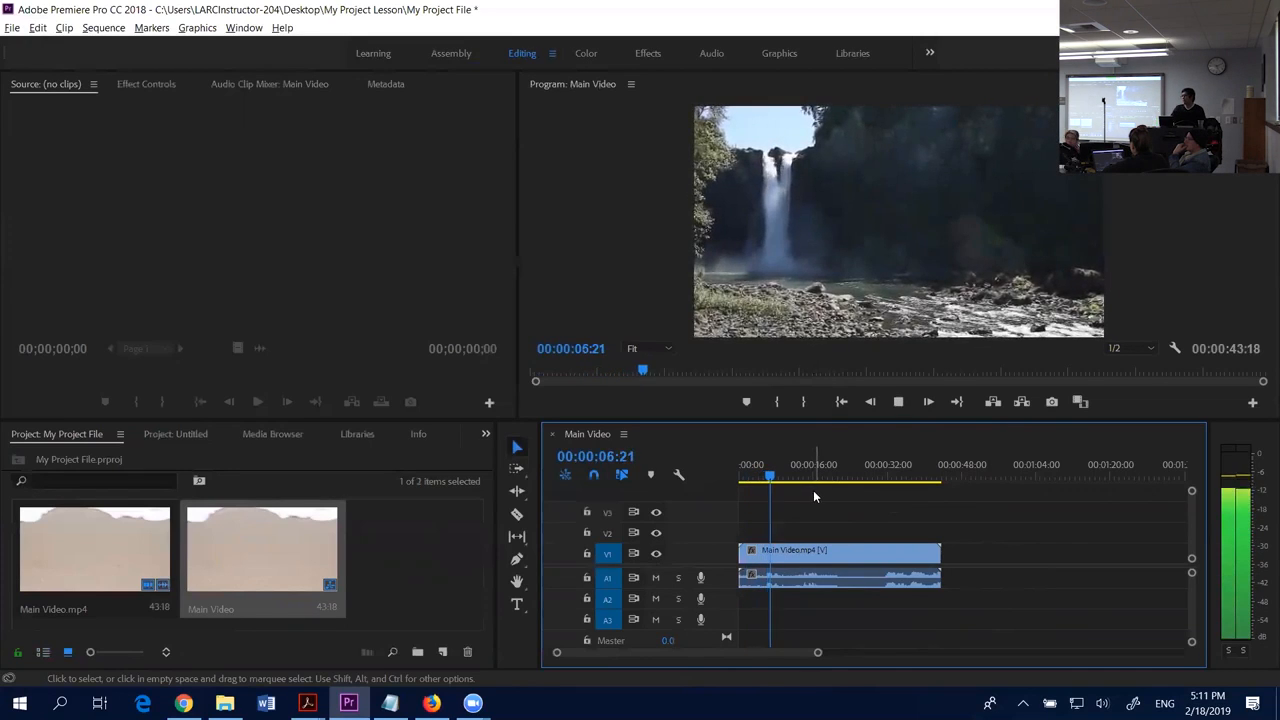
key(space)
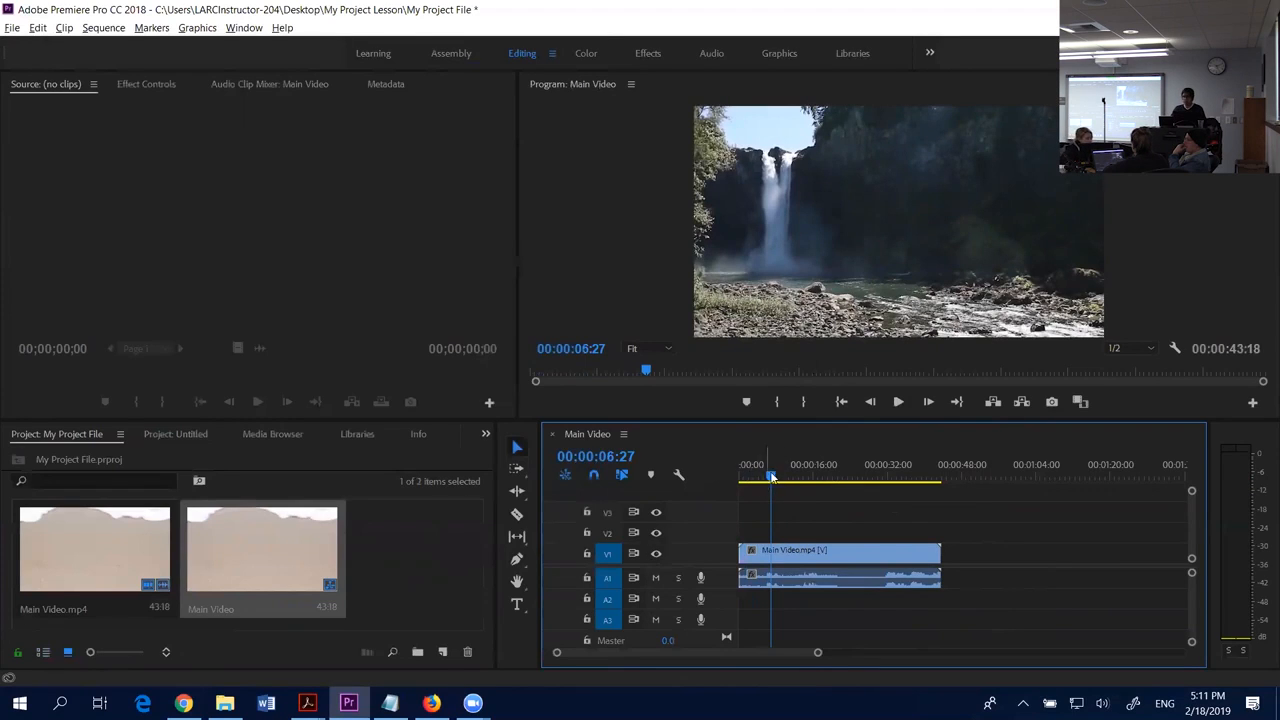
drag(772, 480, 796, 479)
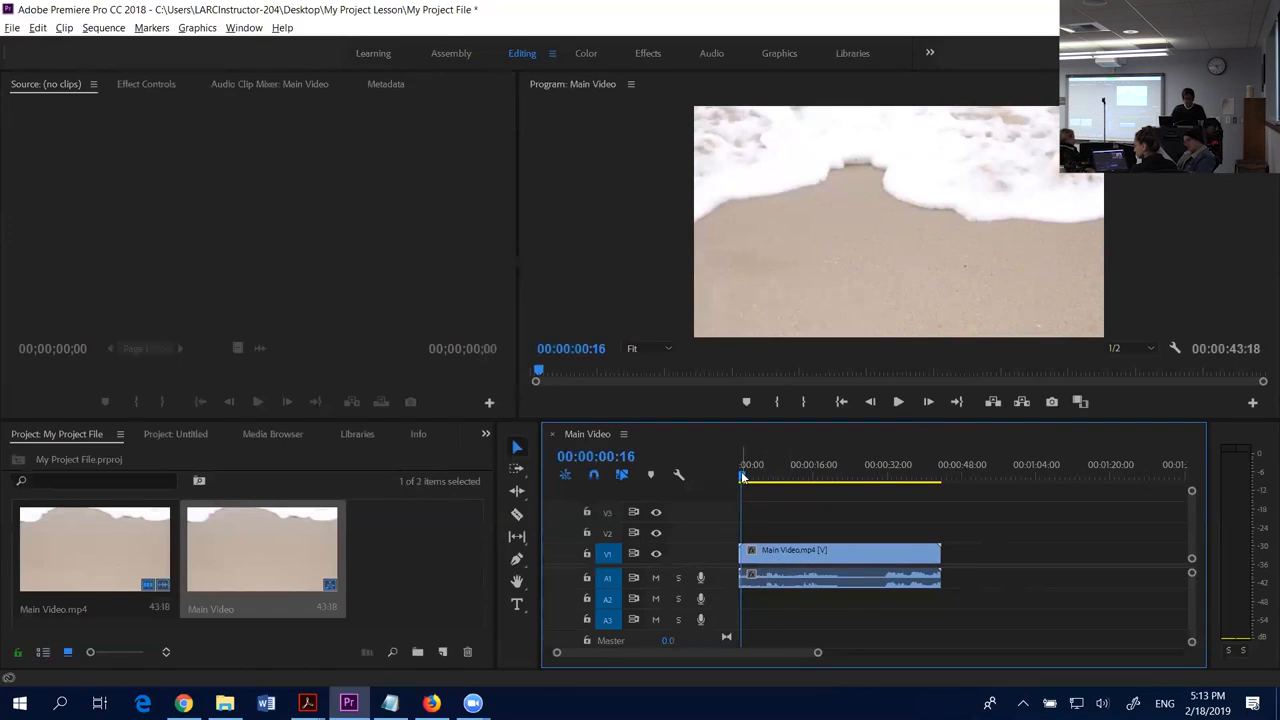
drag(745, 477, 781, 484)
key(space)
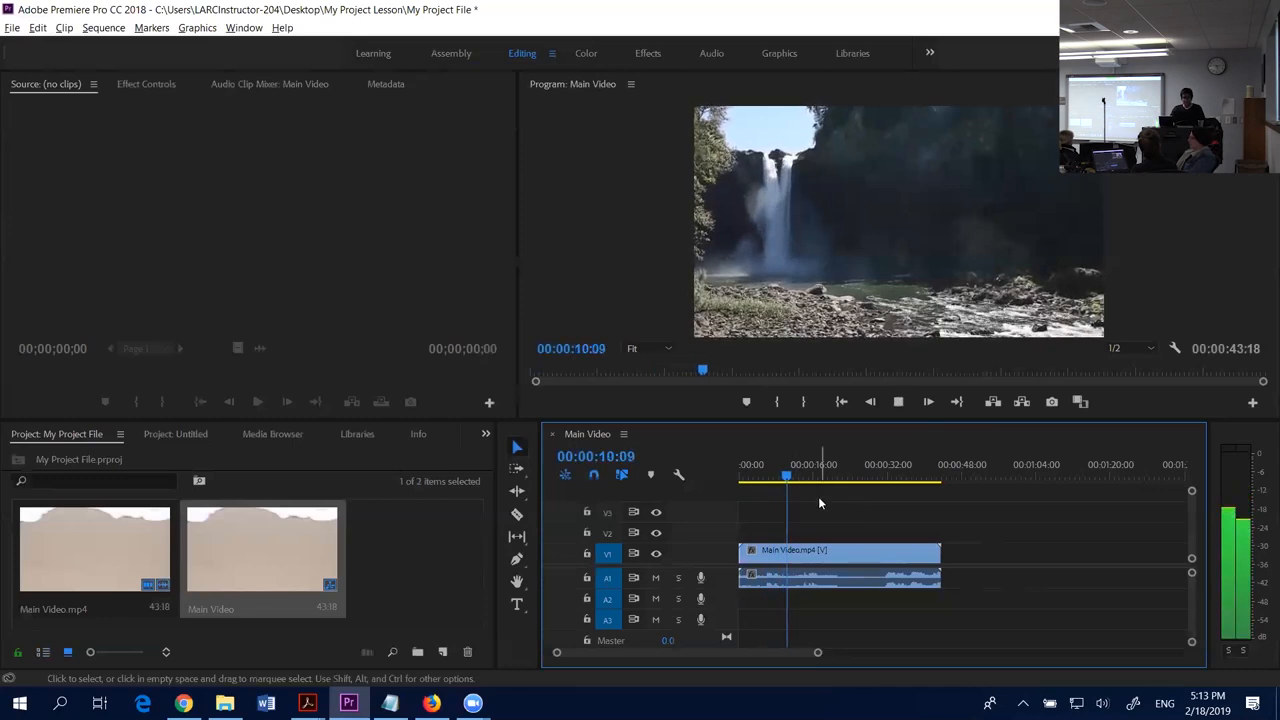
drag(790, 475, 843, 480)
key(space)
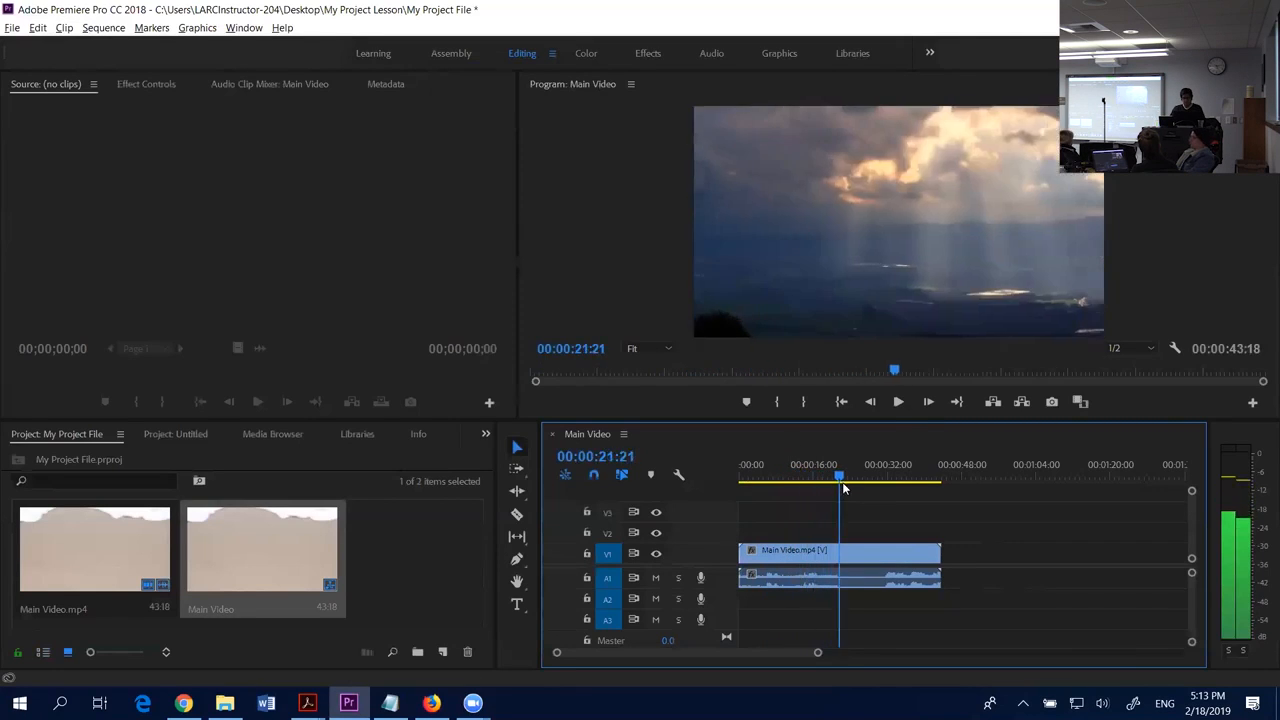
drag(851, 481, 888, 485)
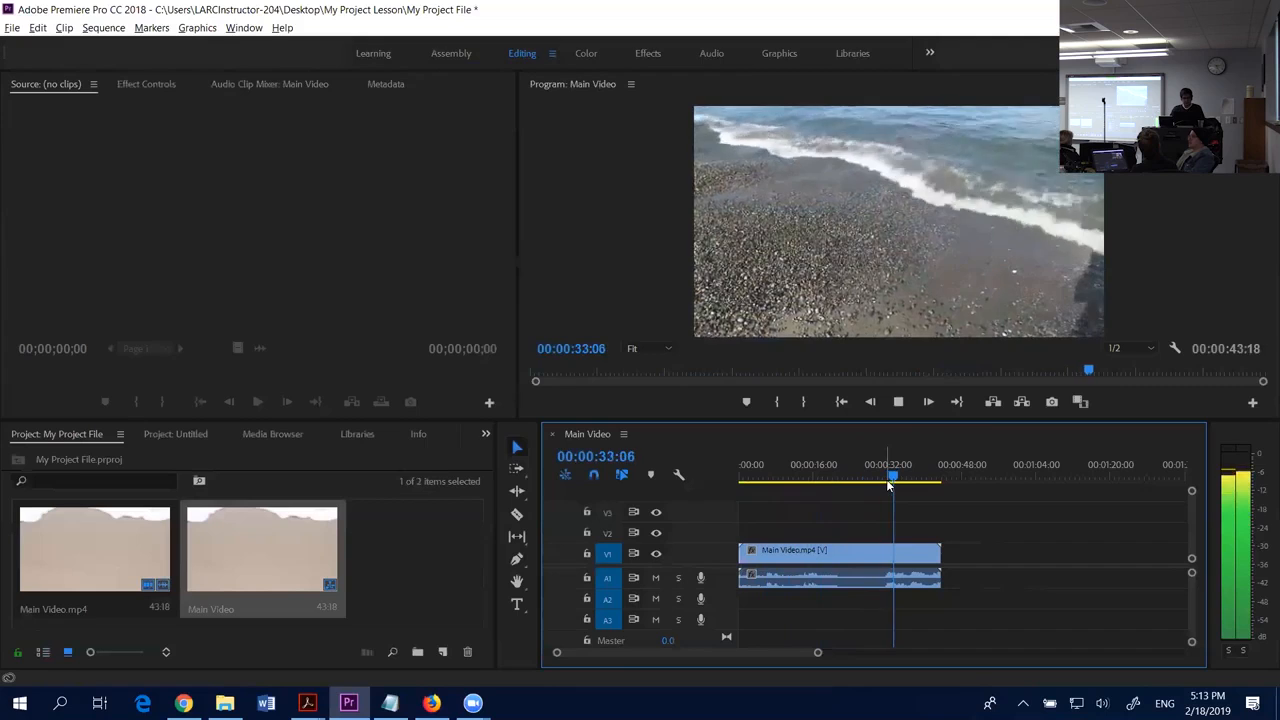
click(900, 482)
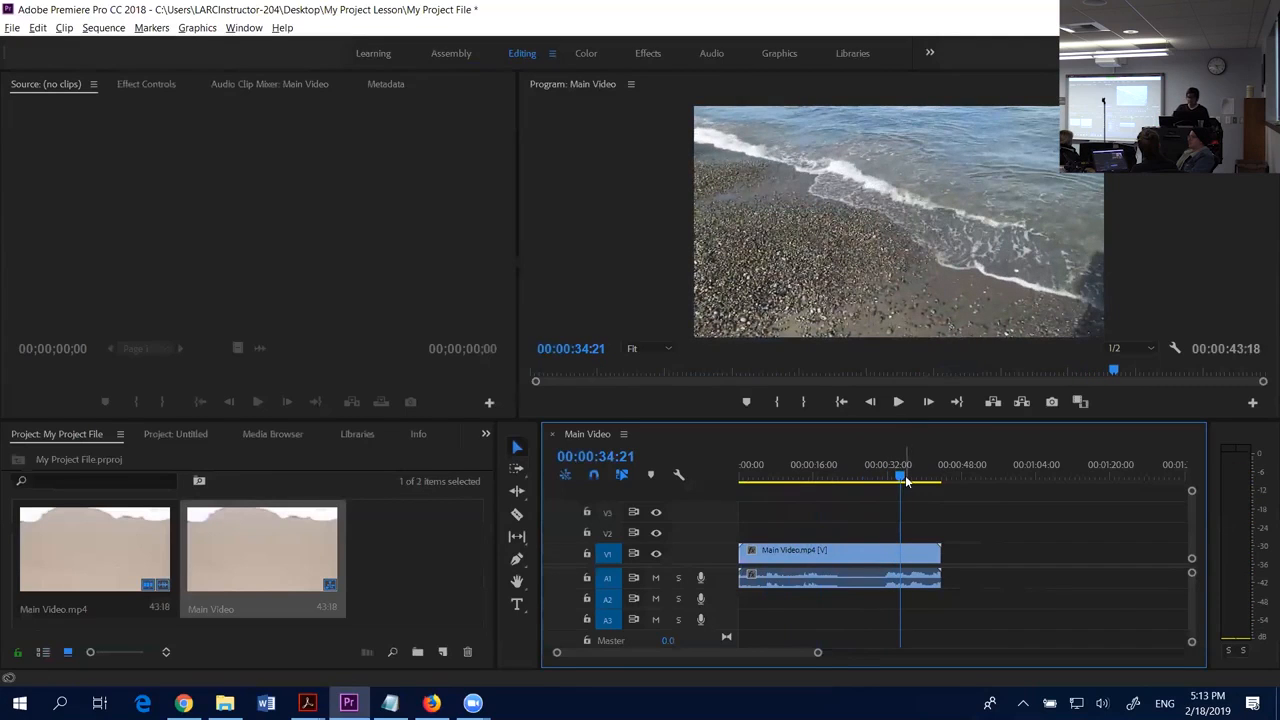
mouse_move(906, 475)
mouse_down()
mouse_move(935, 480)
mouse_move(906, 498)
mouse_up()
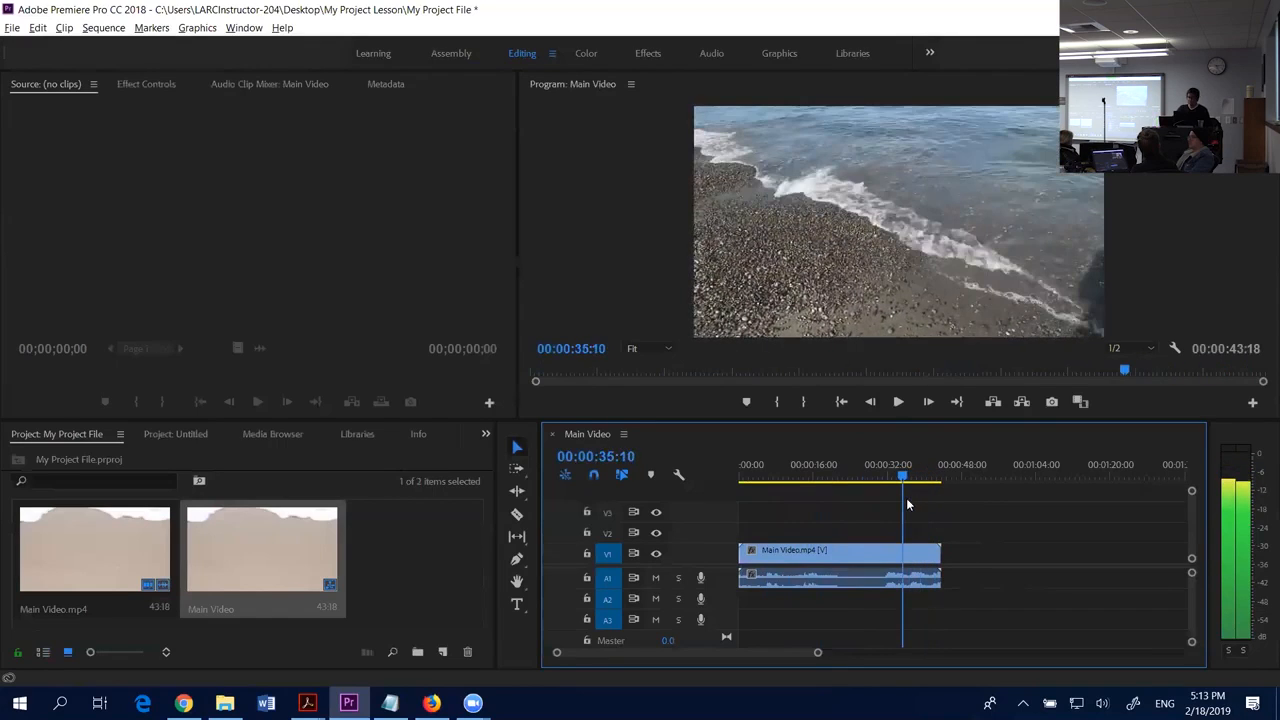
- Split the Main Video clip at about 31 seconds with the Razor tool and review the footage around the cut
click(519, 516)
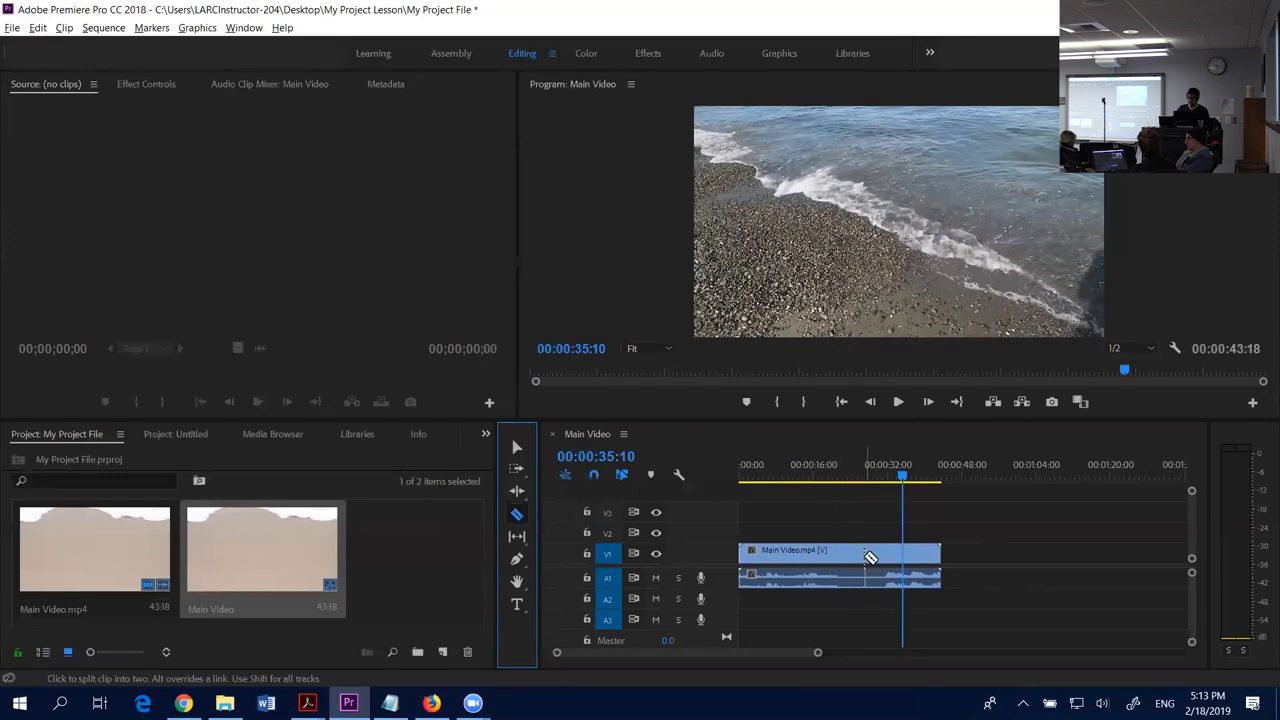
click(884, 555)
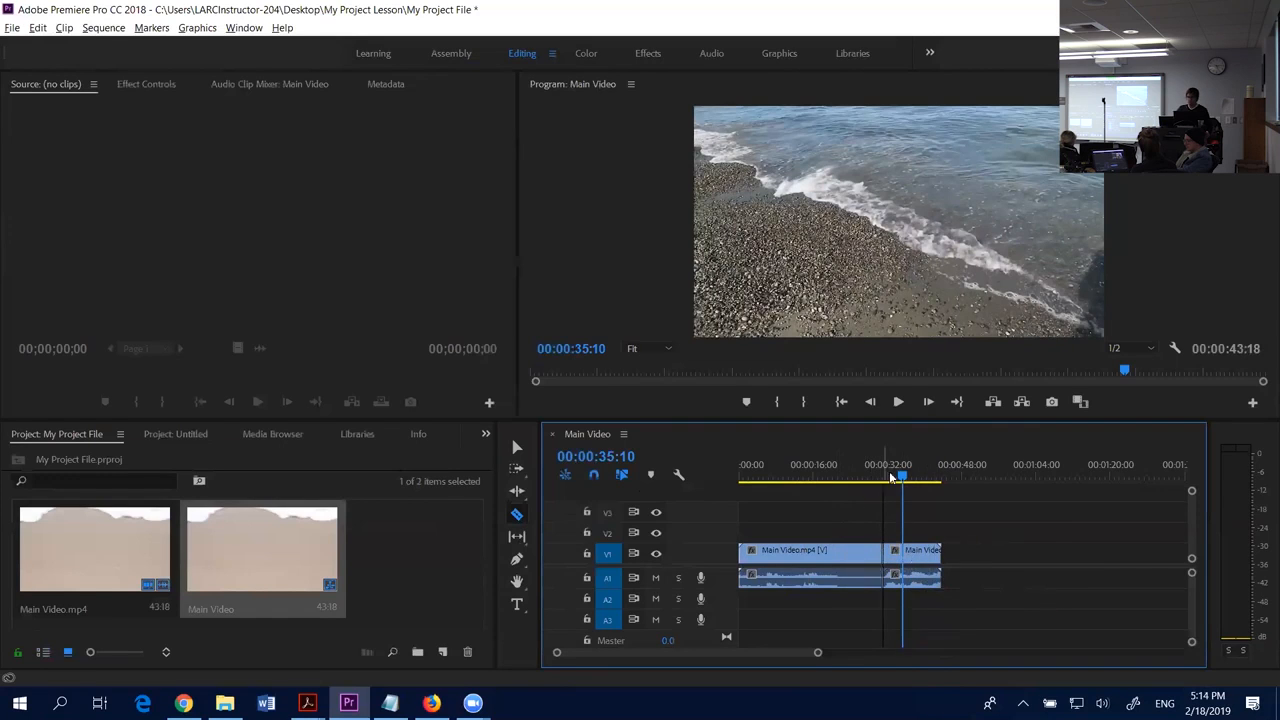
drag(905, 481, 878, 479)
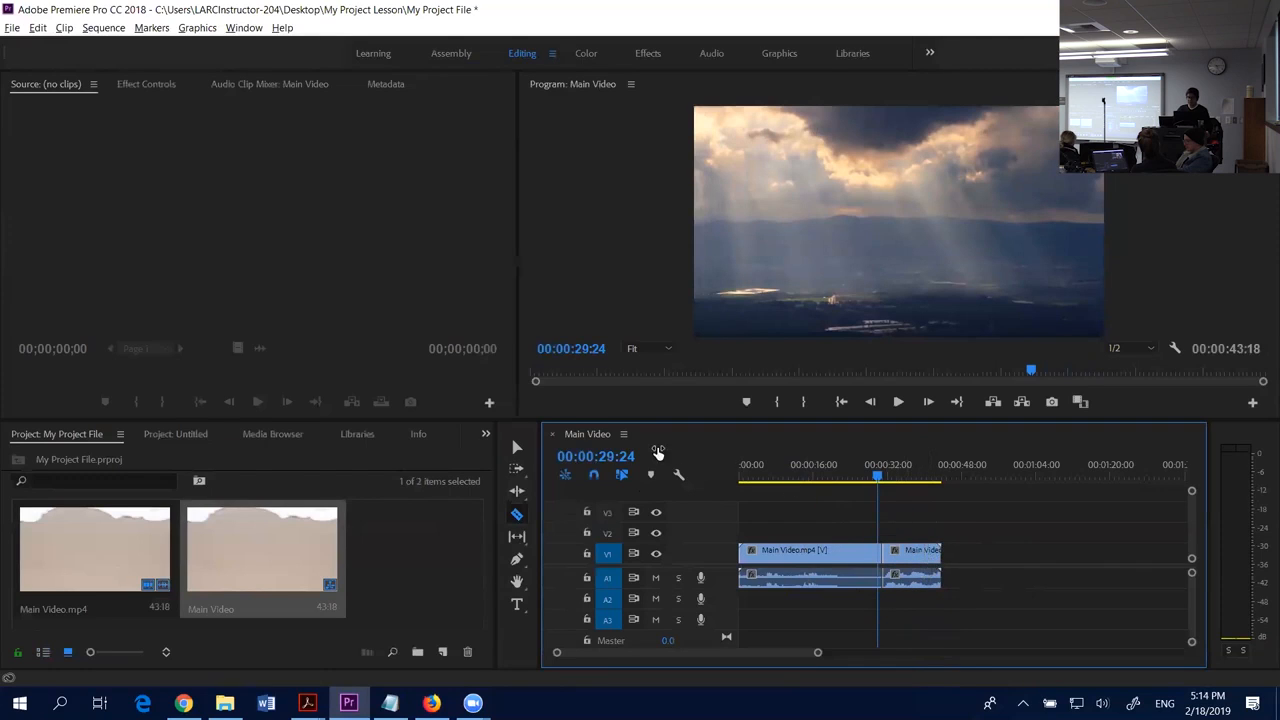
- Delete the shorter piece after the cut, including its linked audio, from the timeline with the Selection tool
click(516, 450)
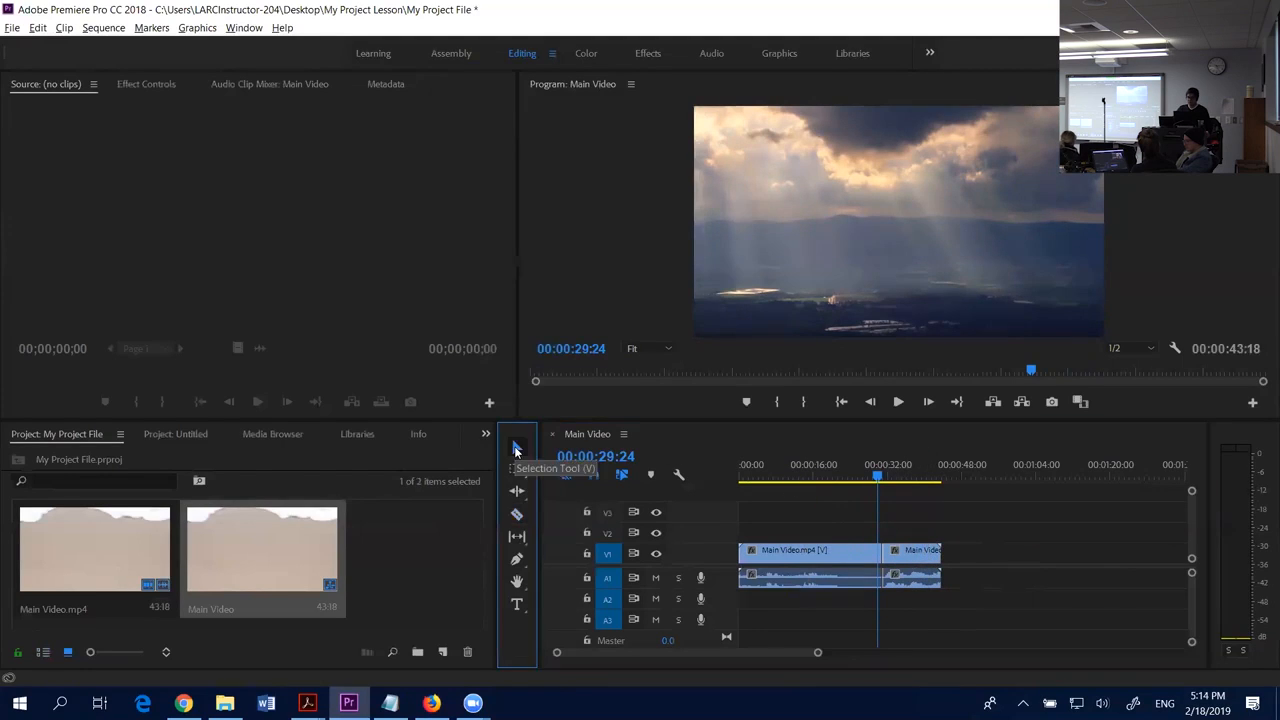
click(911, 556)
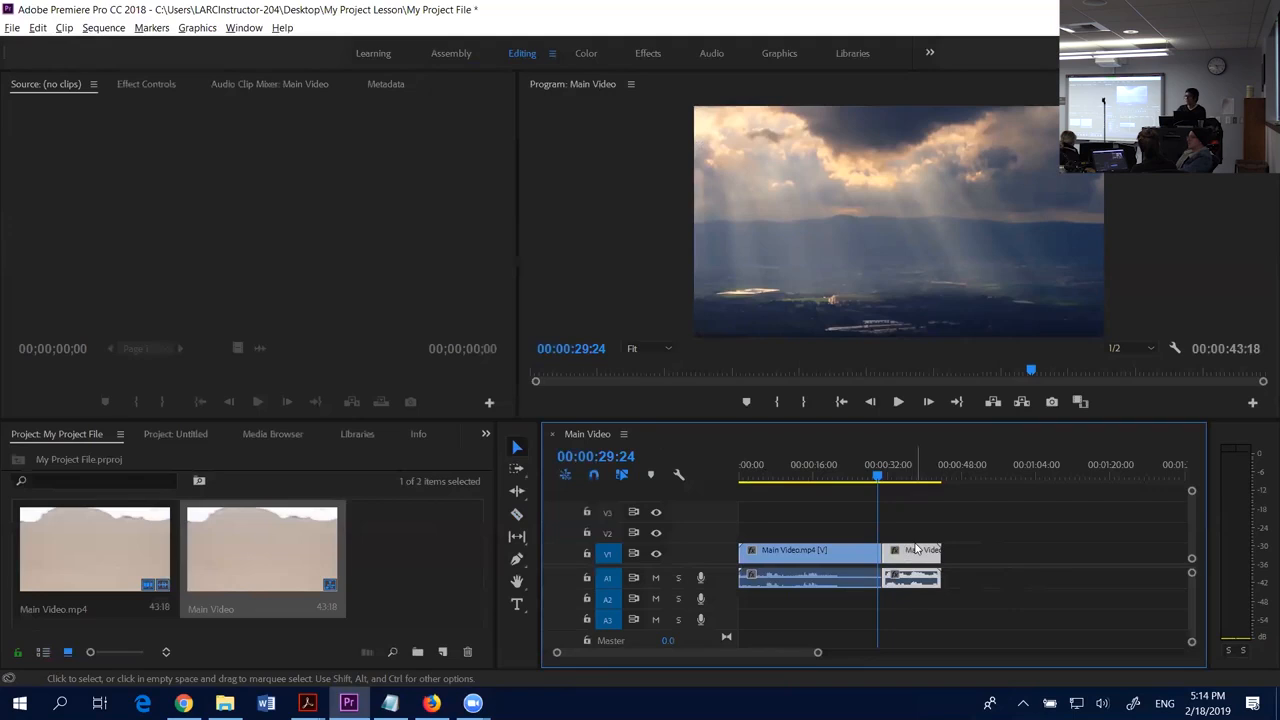
key(Delete)
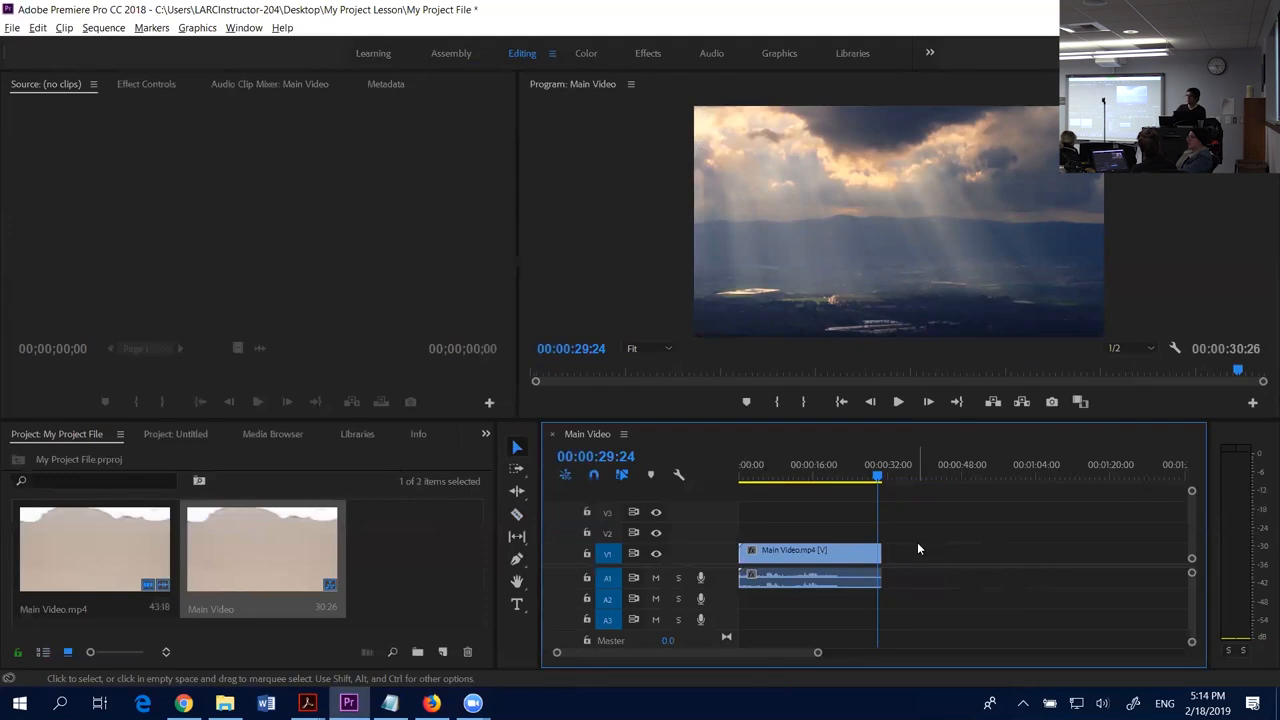
- Play and scrub through the last few seconds of the shortened Main Video clip to check its ending
click(866, 472)
key(space)
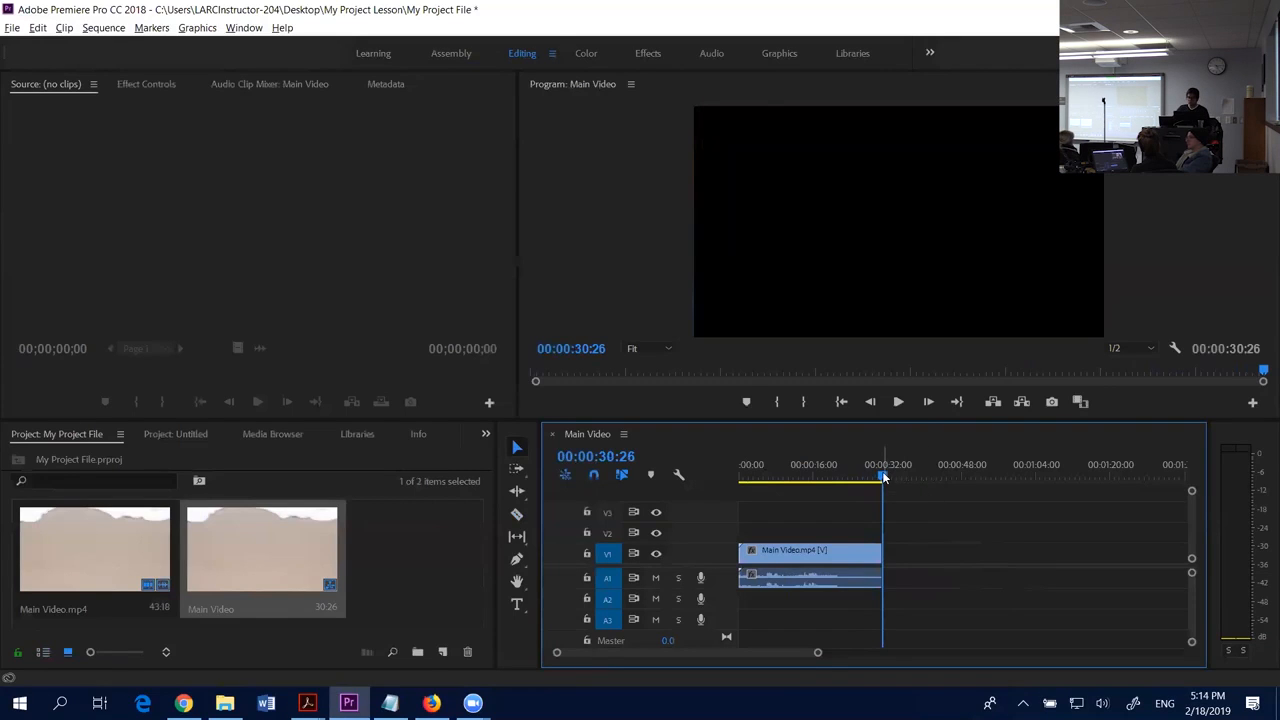
drag(883, 477, 871, 477)
key(space)
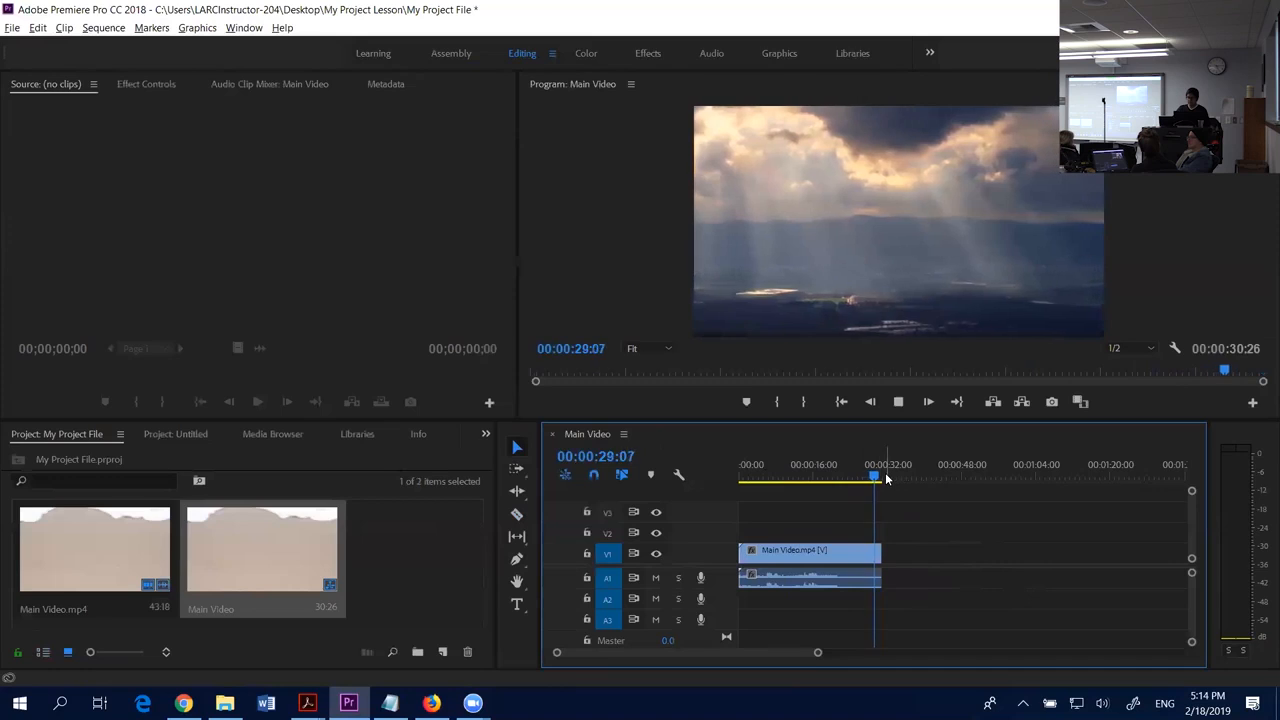
drag(882, 477, 872, 477)
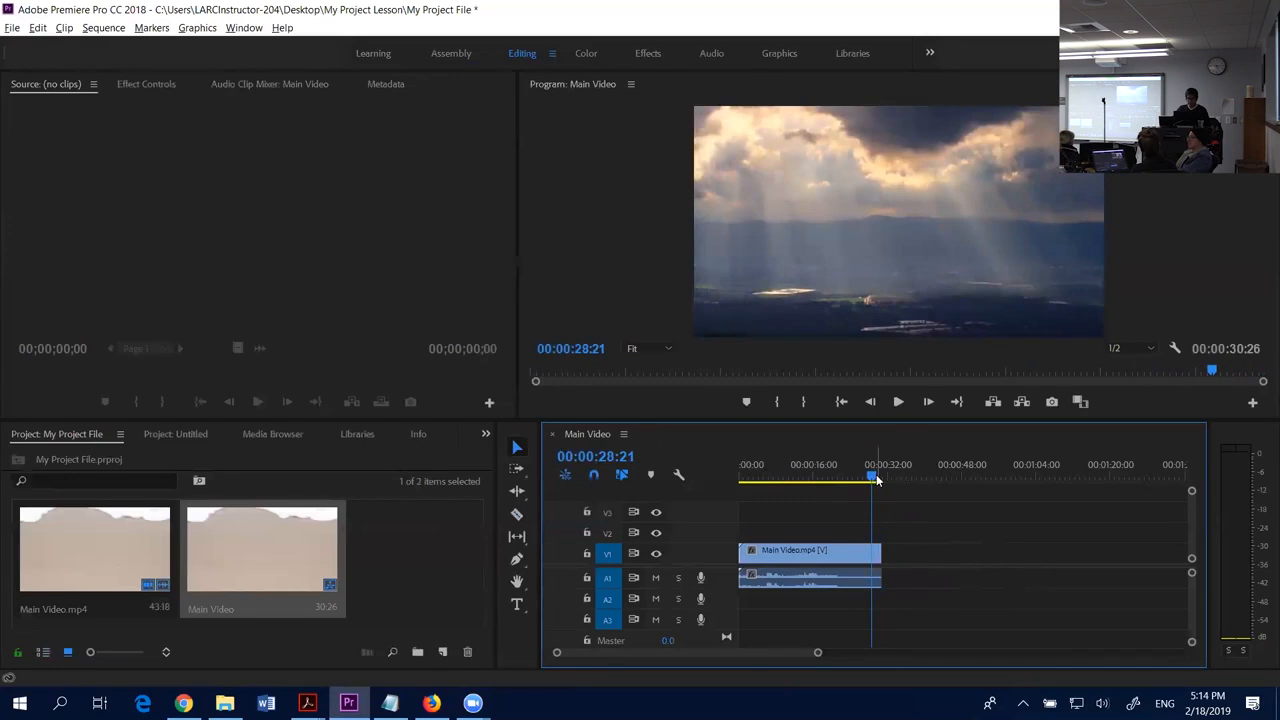
- Extend the end of the Main Video clip to its full length and trim it back to about 31:28
drag(880, 552, 940, 552)
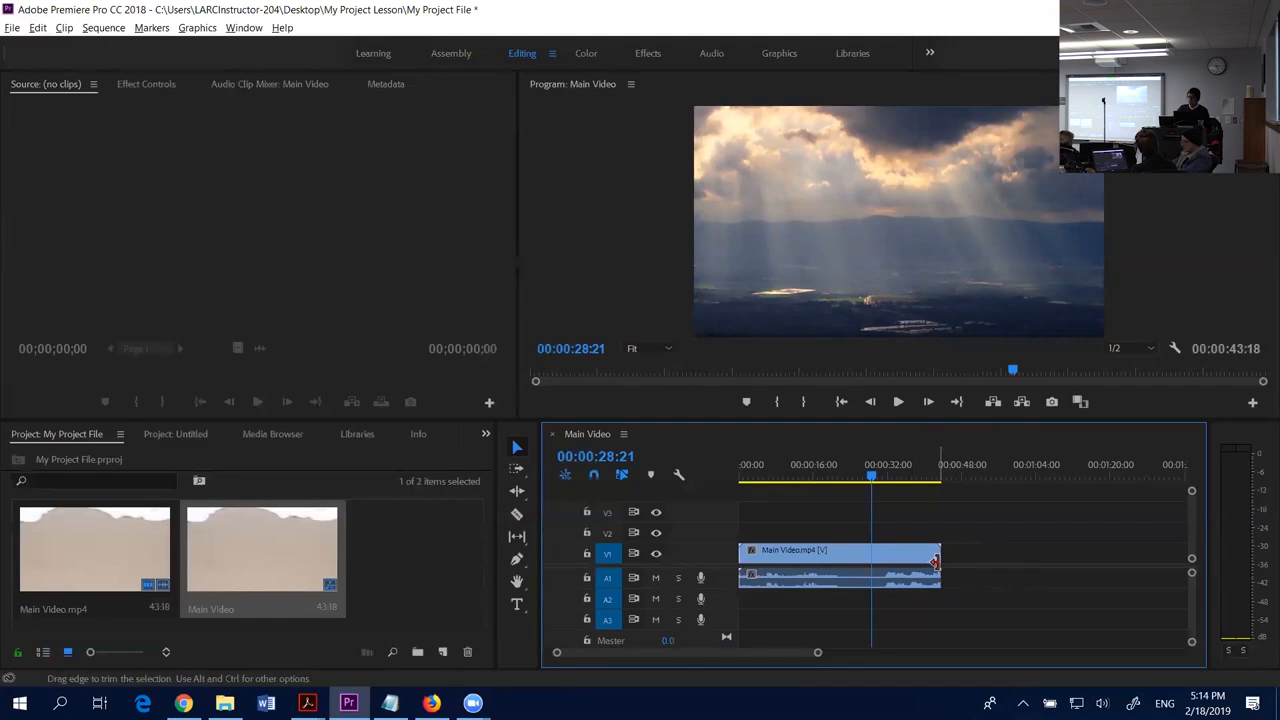
drag(935, 562, 884, 565)
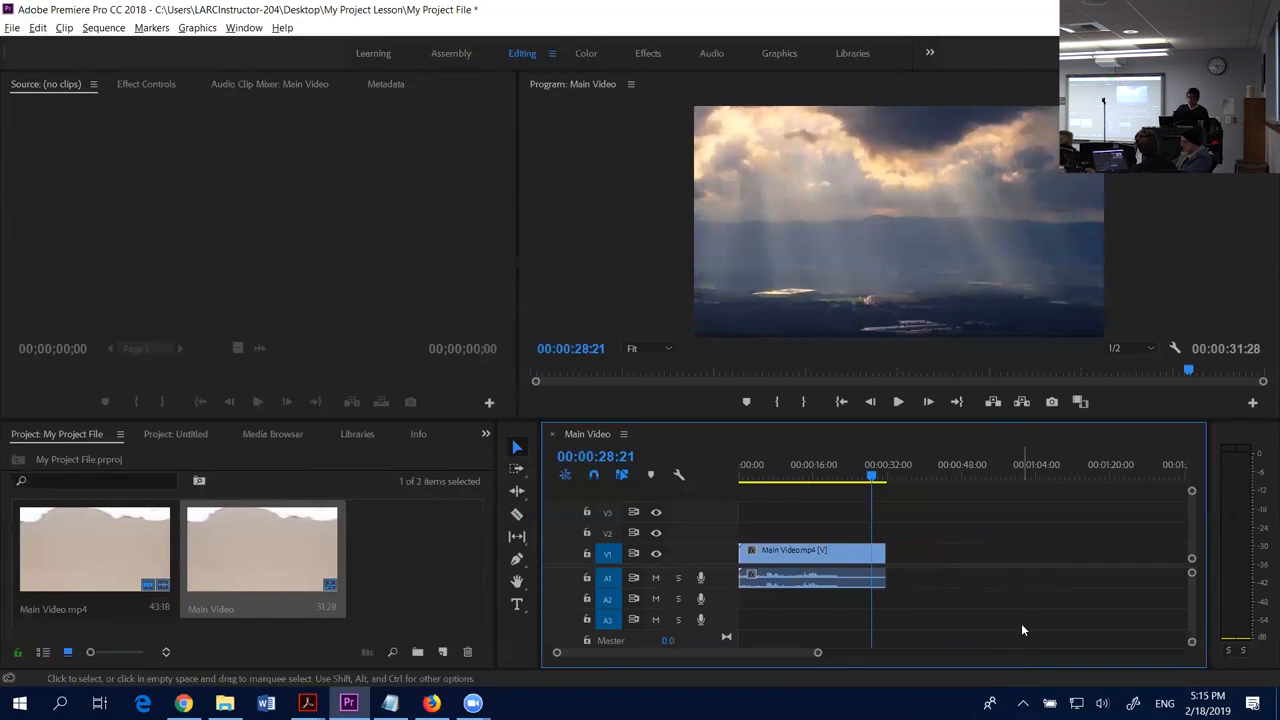
- Play and scrub the end of the trimmed Main Video clip and undo the last trim
key(space)
key(b)
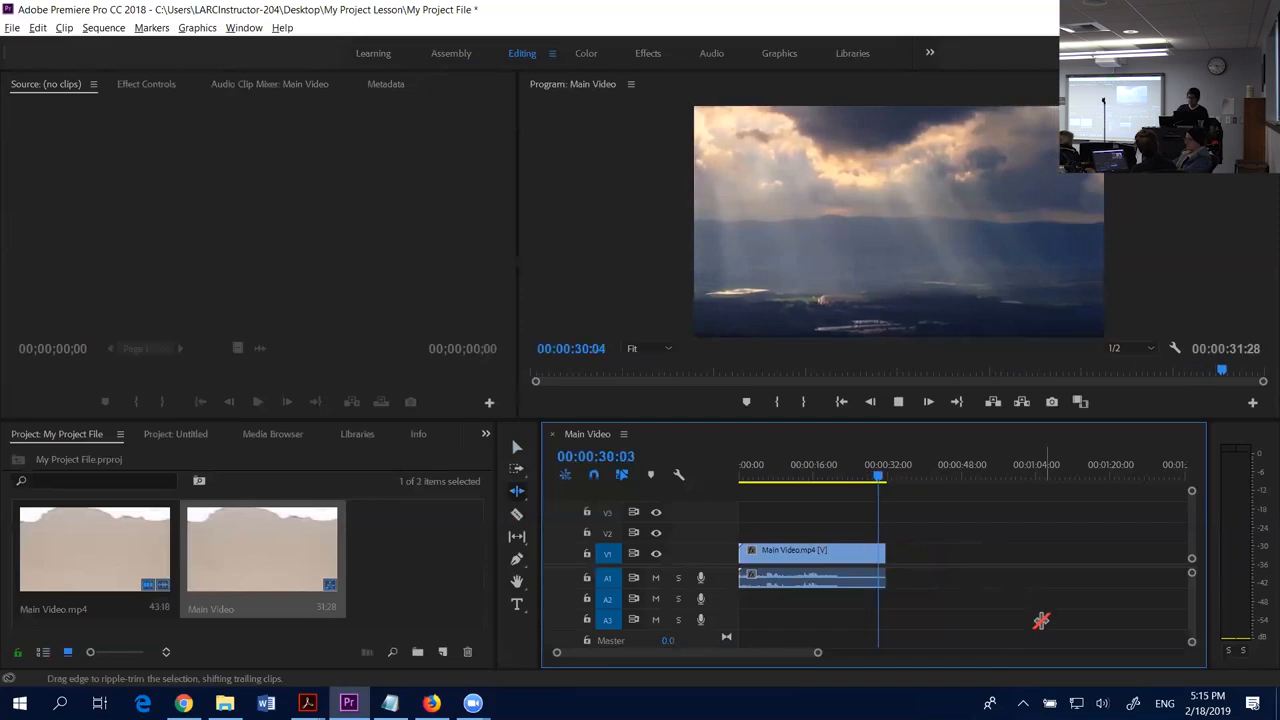
click(878, 480)
drag(878, 480, 871, 480)
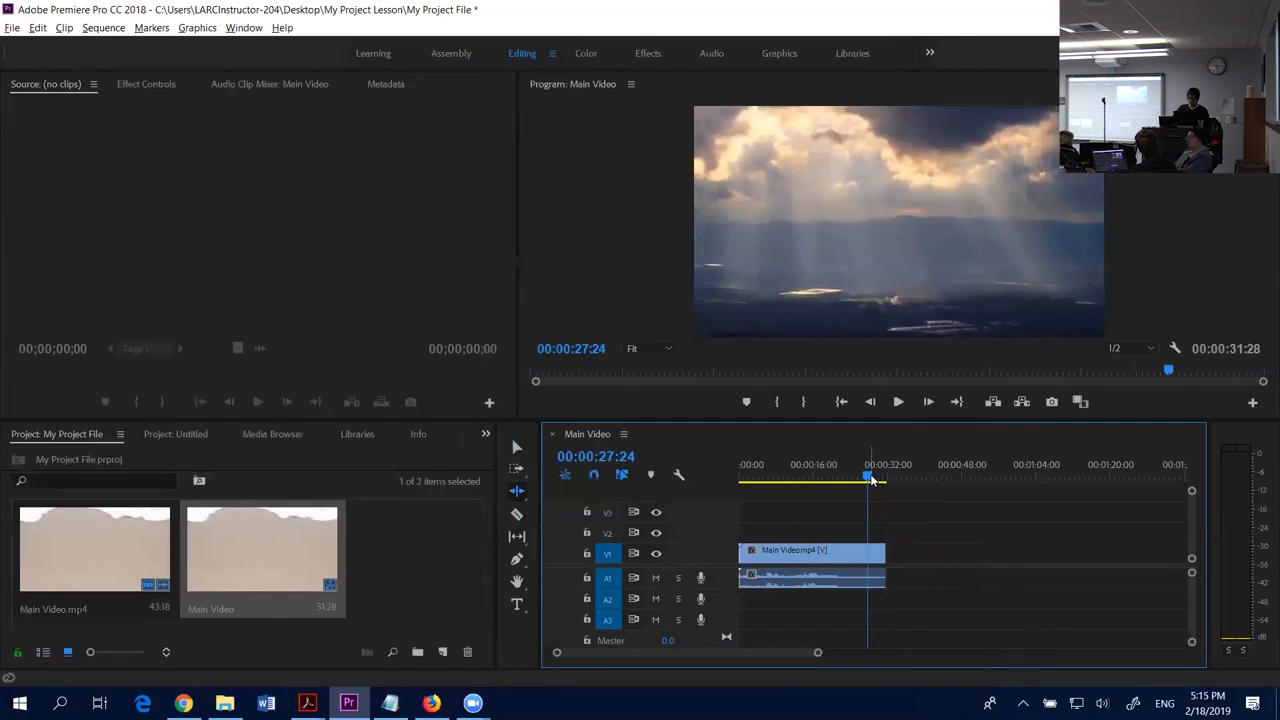
key(ctrl+z)
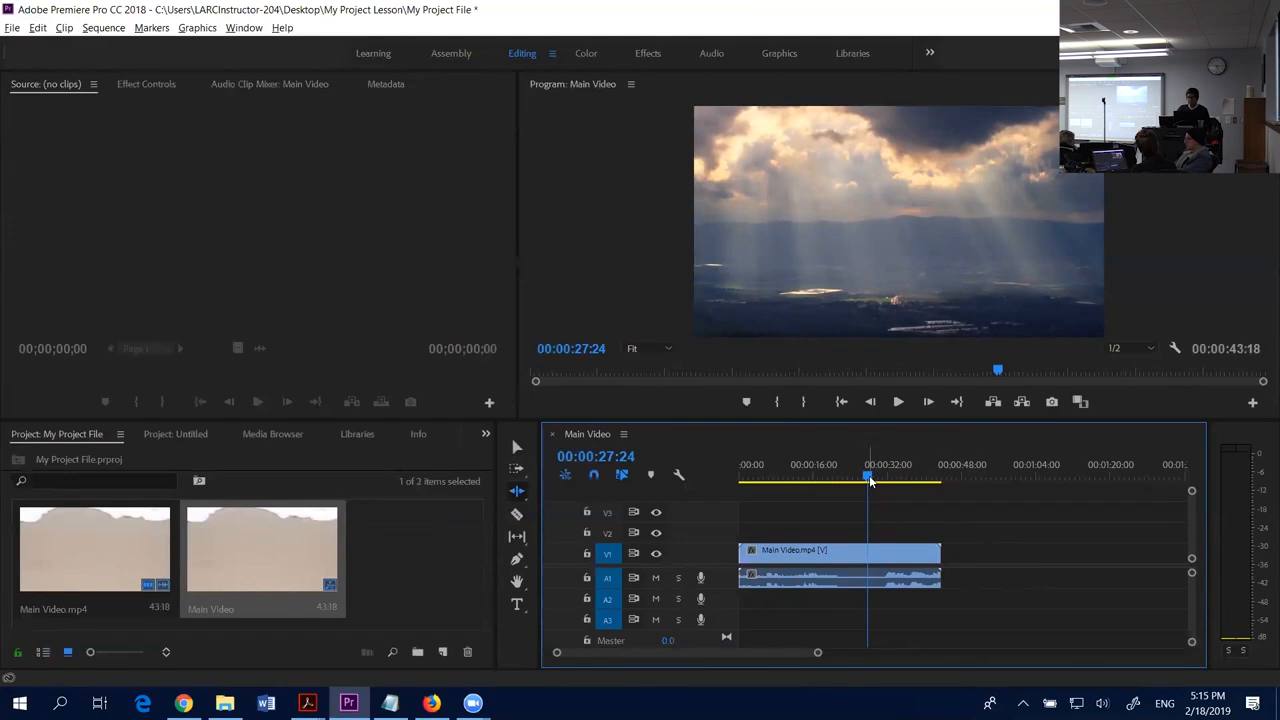
- Split the Main Video clip and its linked audio at the playhead, positioned at 00:00:26:22
mouse_move(863, 481)
mouse_down()
mouse_move(840, 481)
mouse_move(865, 486)
mouse_up()
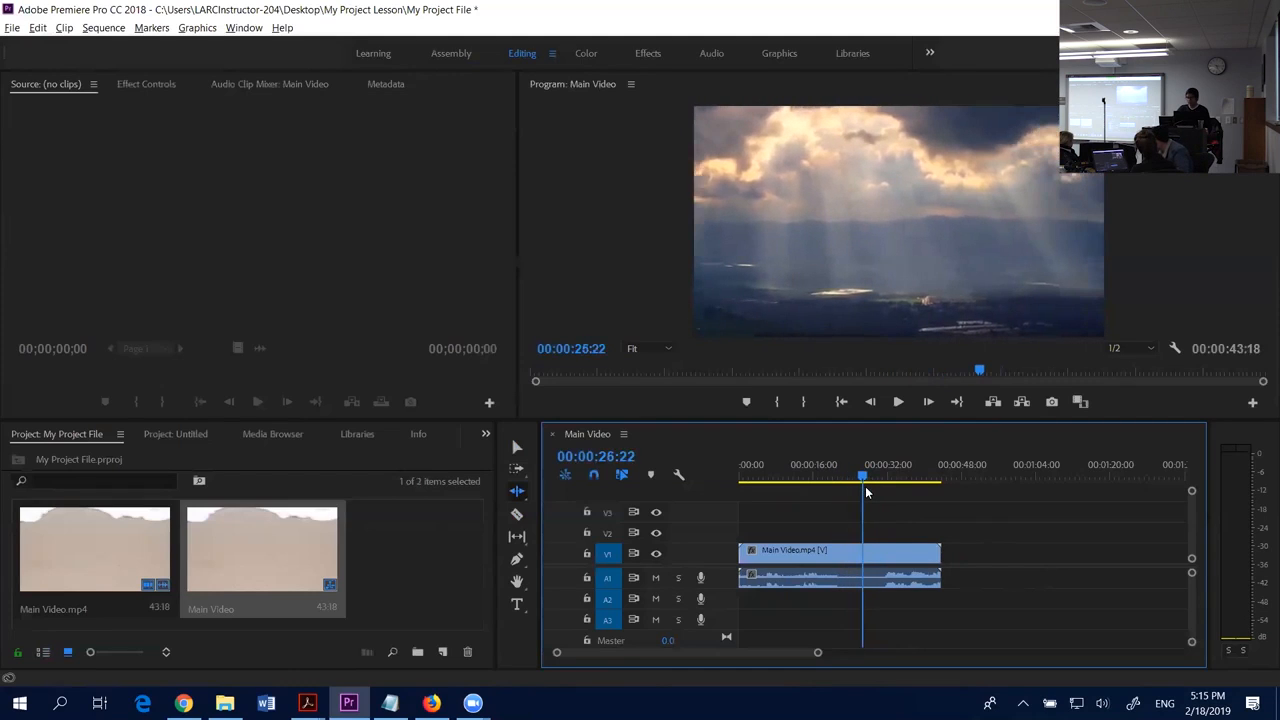
click(519, 447)
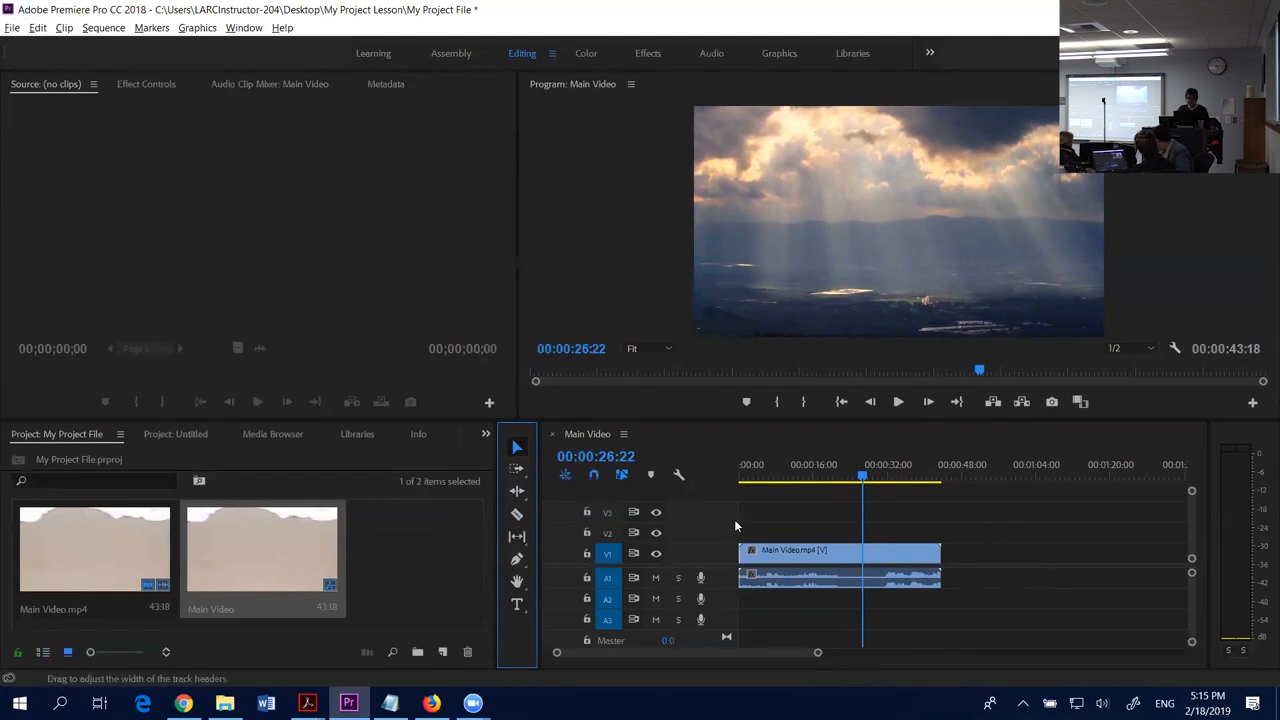
click(830, 549)
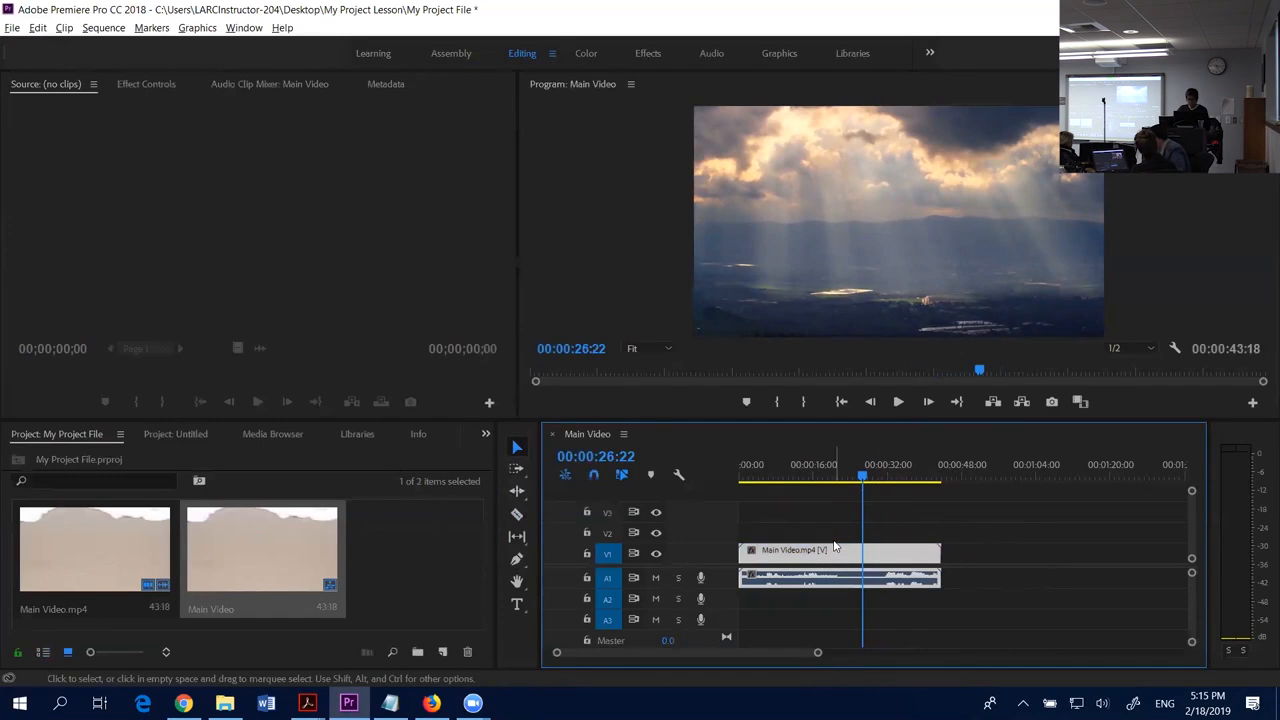
key(ctrl+k)
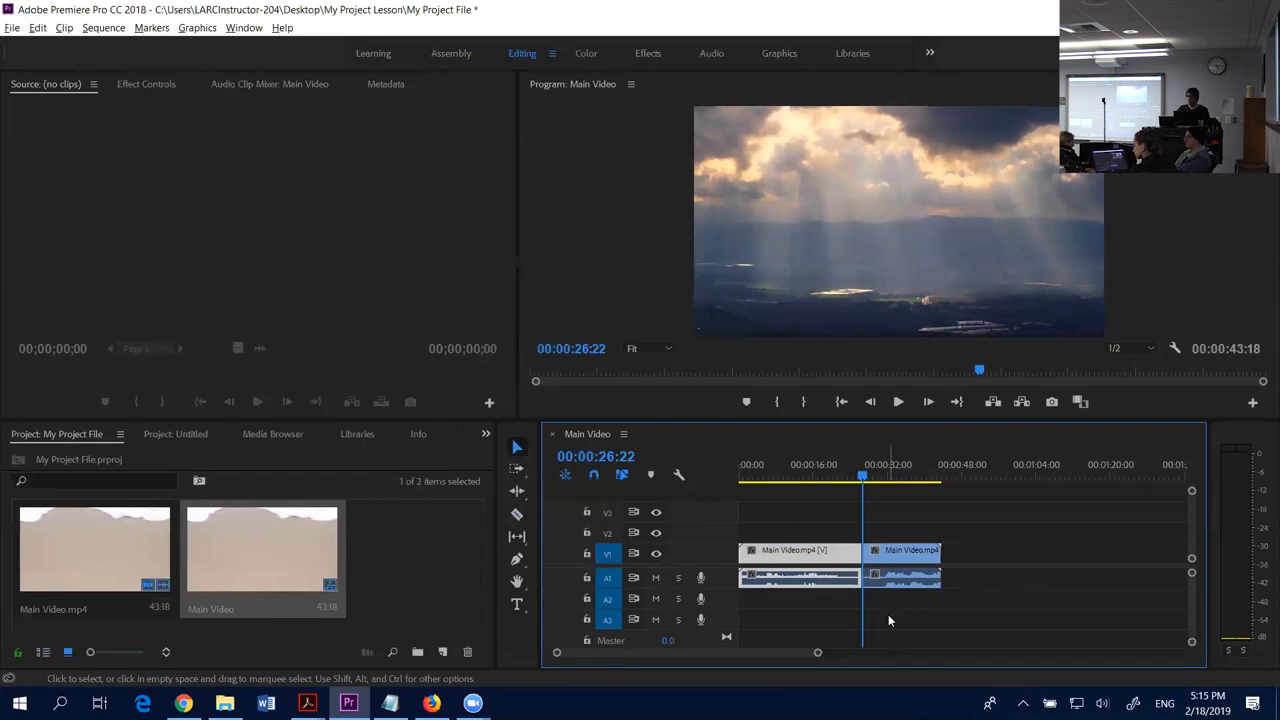
- Scrub the footage before the new cut and delete the Main Video piece after it, with its linked audio
drag(865, 476, 855, 480)
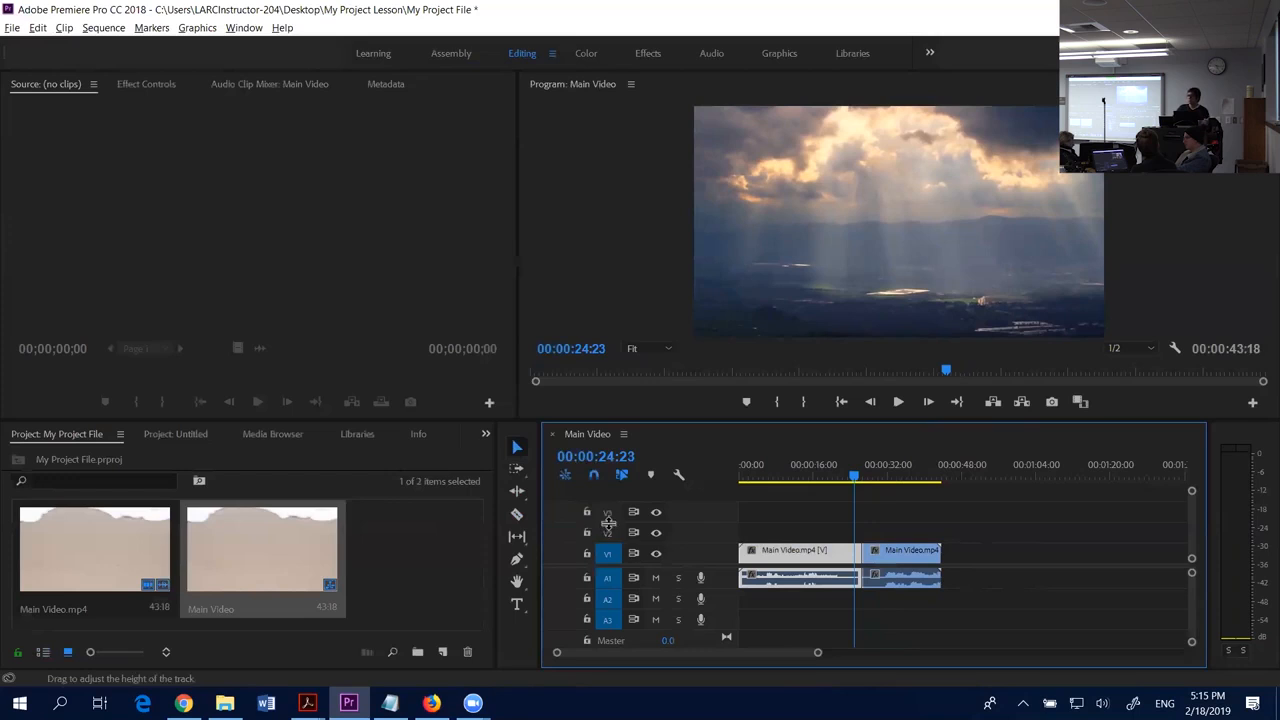
mouse_move(855, 479)
mouse_down()
mouse_move(868, 479)
mouse_move(855, 480)
mouse_up()
click(899, 558)
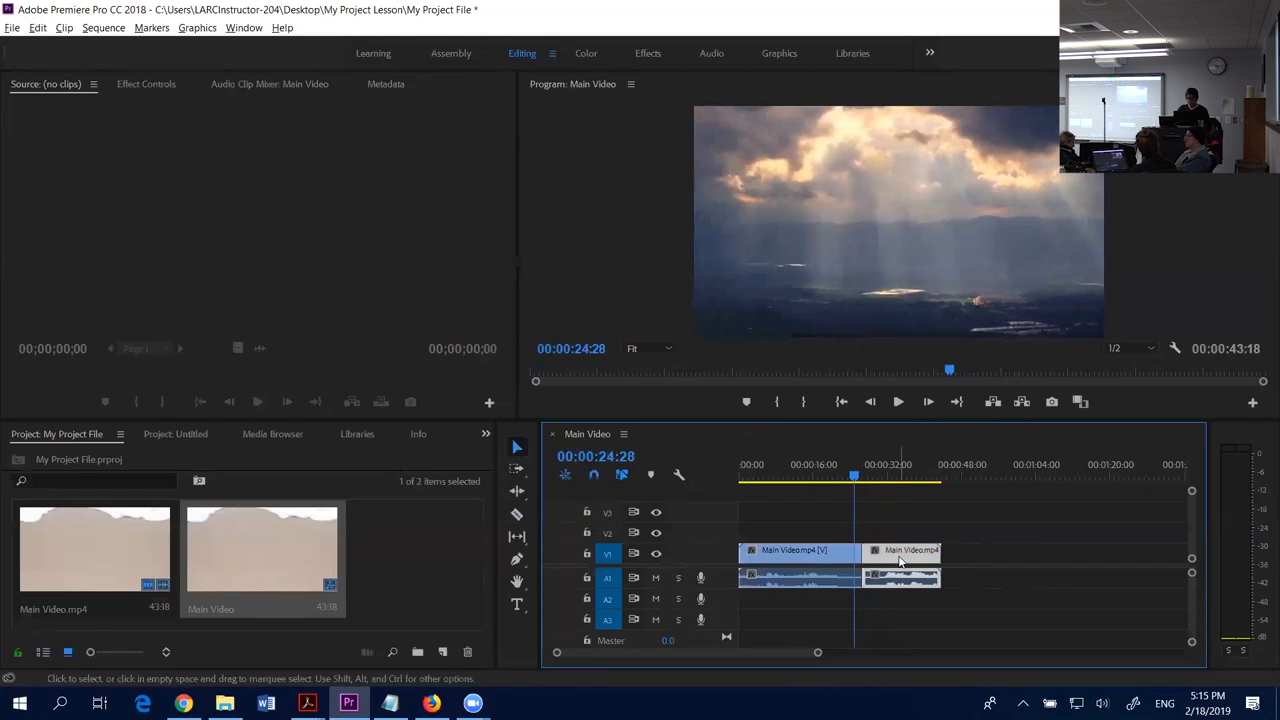
key(Delete)
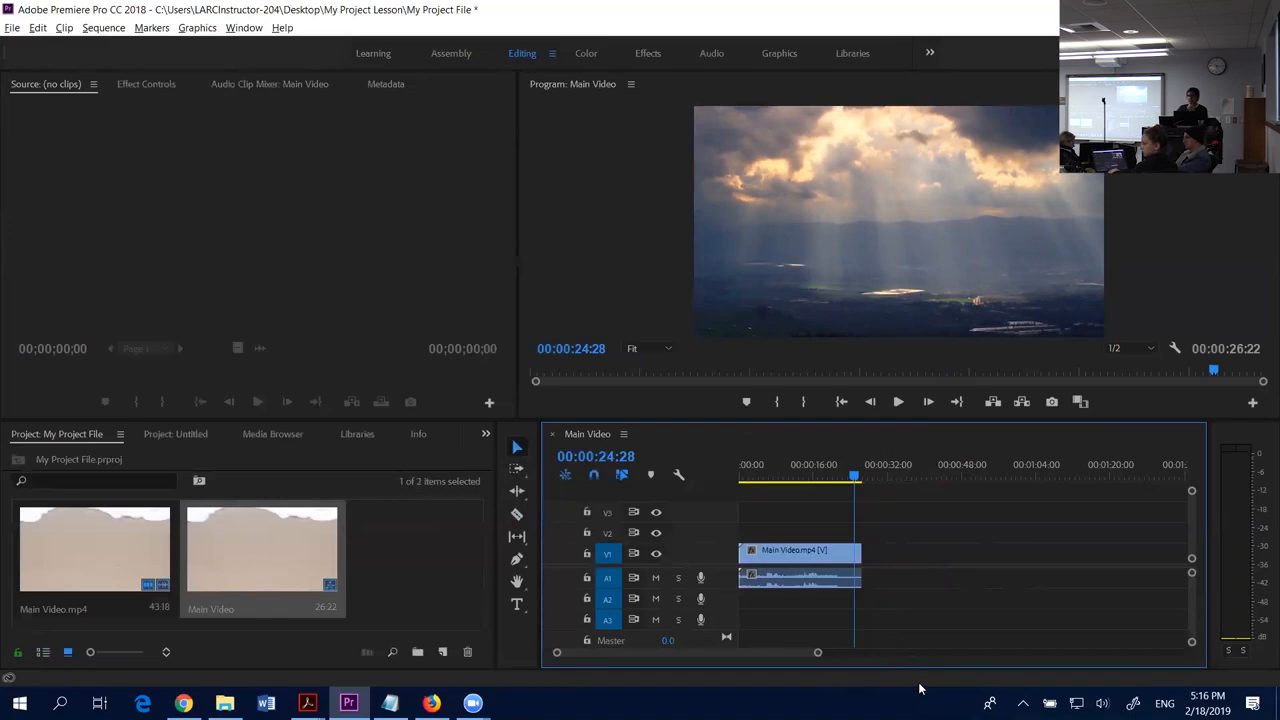
- Enlarge the timeline view and try extending the end of the Main Video clip to its full length
click(842, 575)
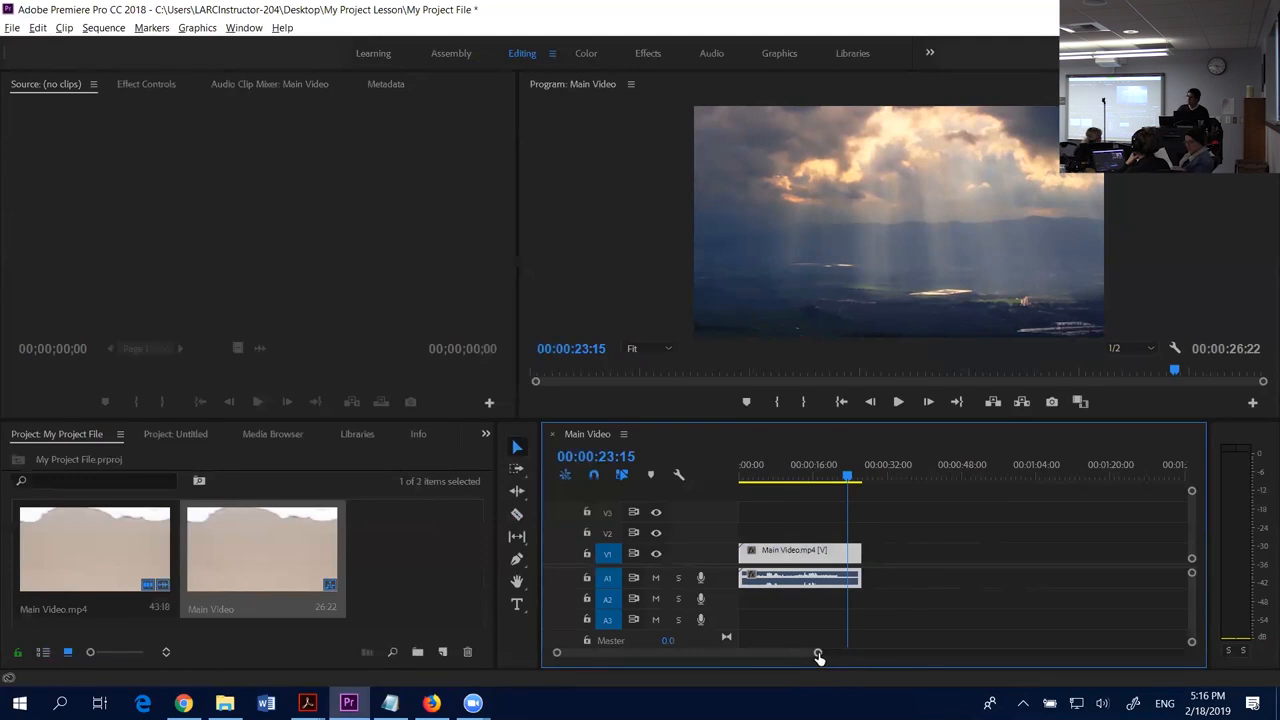
drag(818, 655, 768, 646)
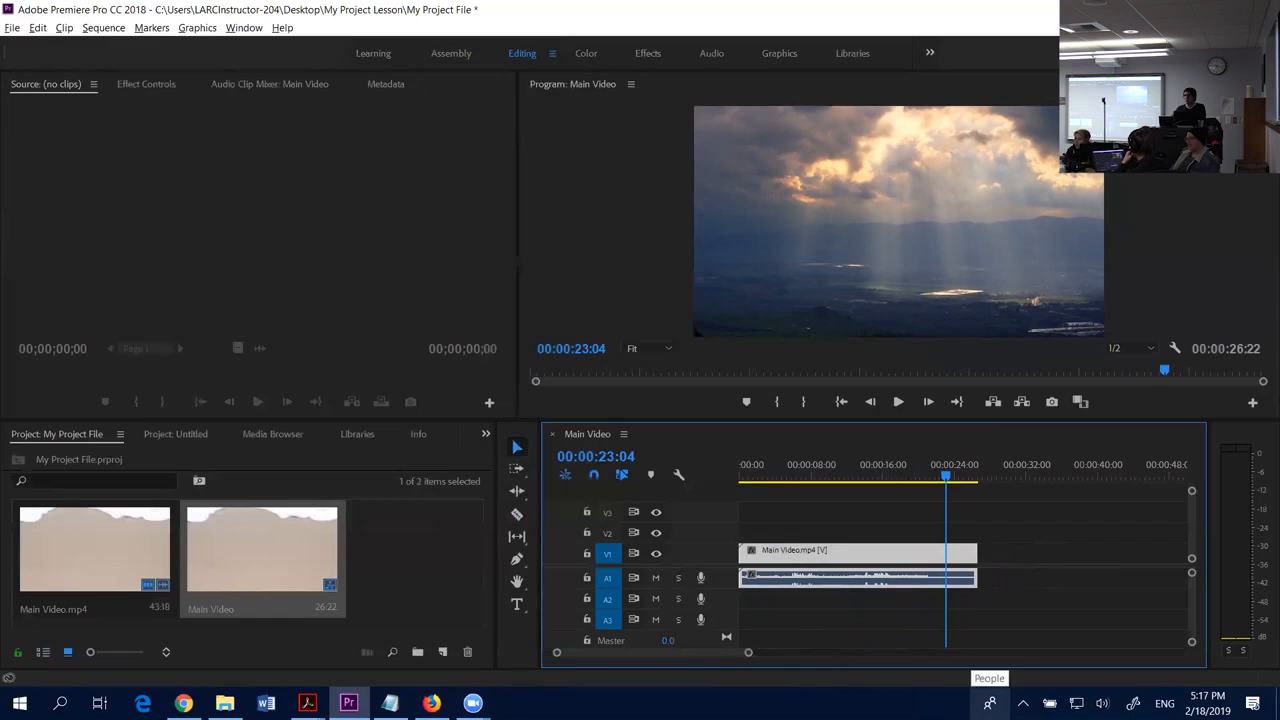
click(416, 607)
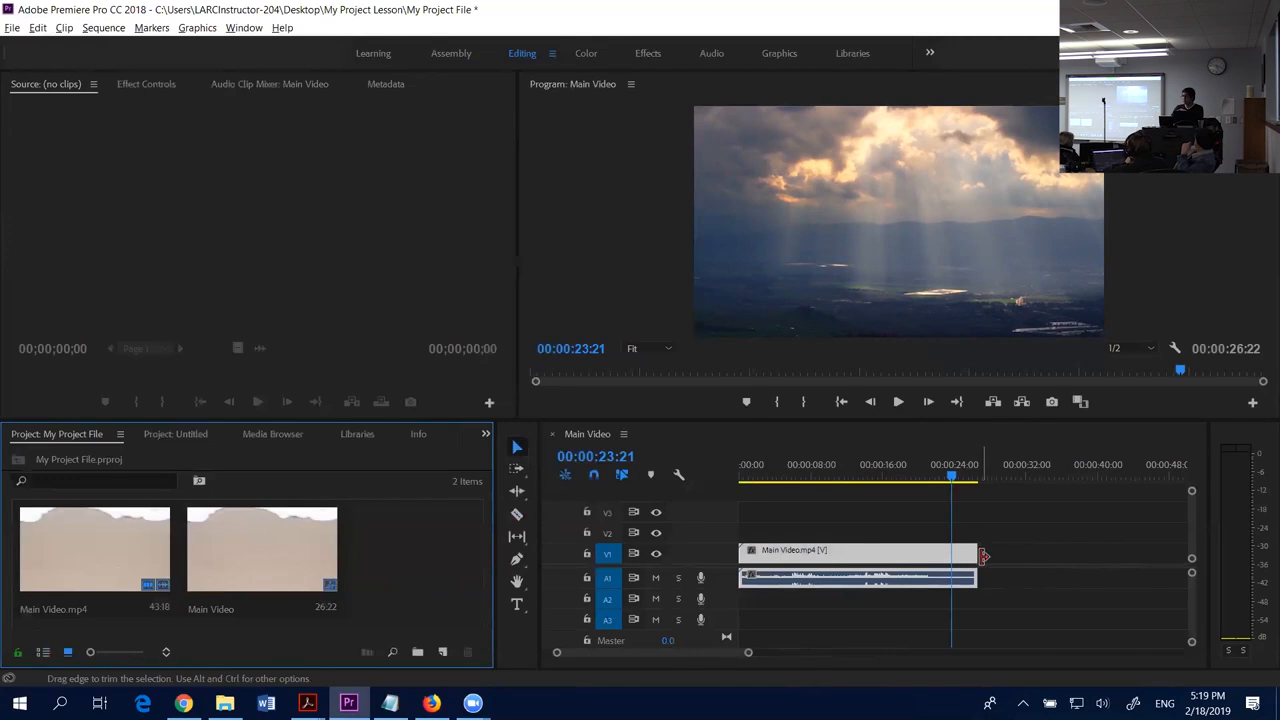
drag(983, 557, 1163, 552)
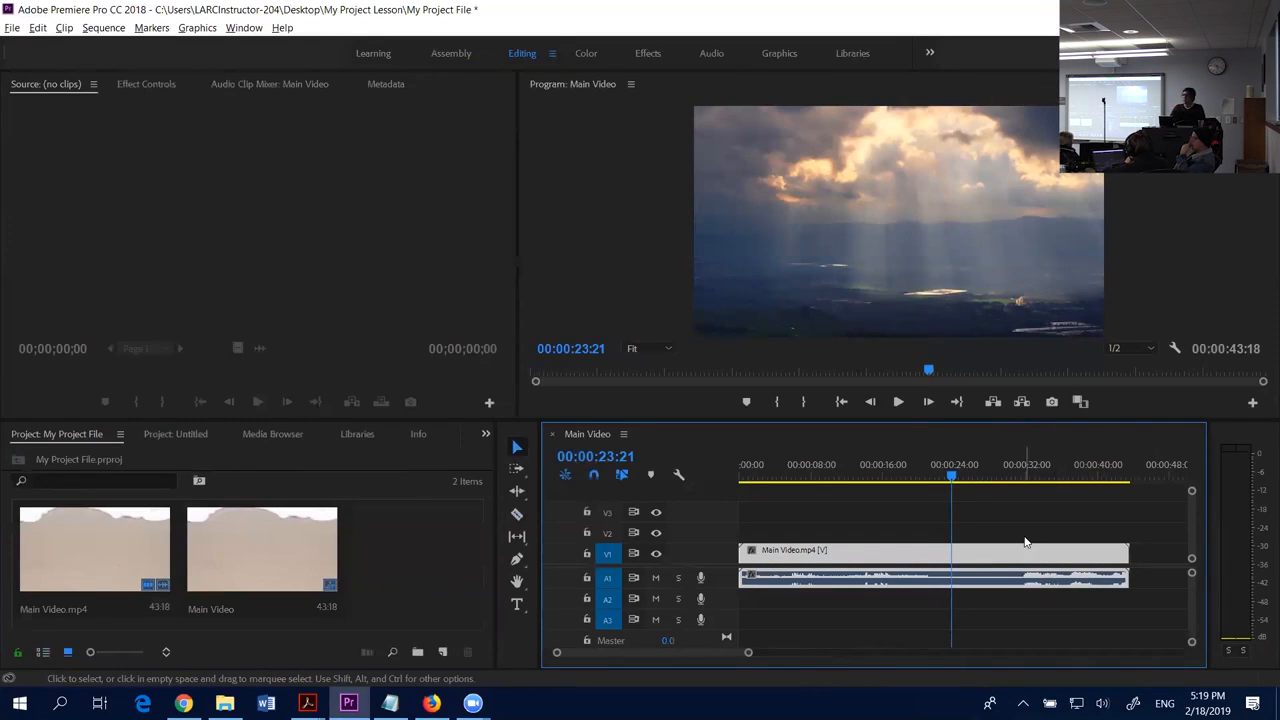
drag(962, 478, 1106, 519)
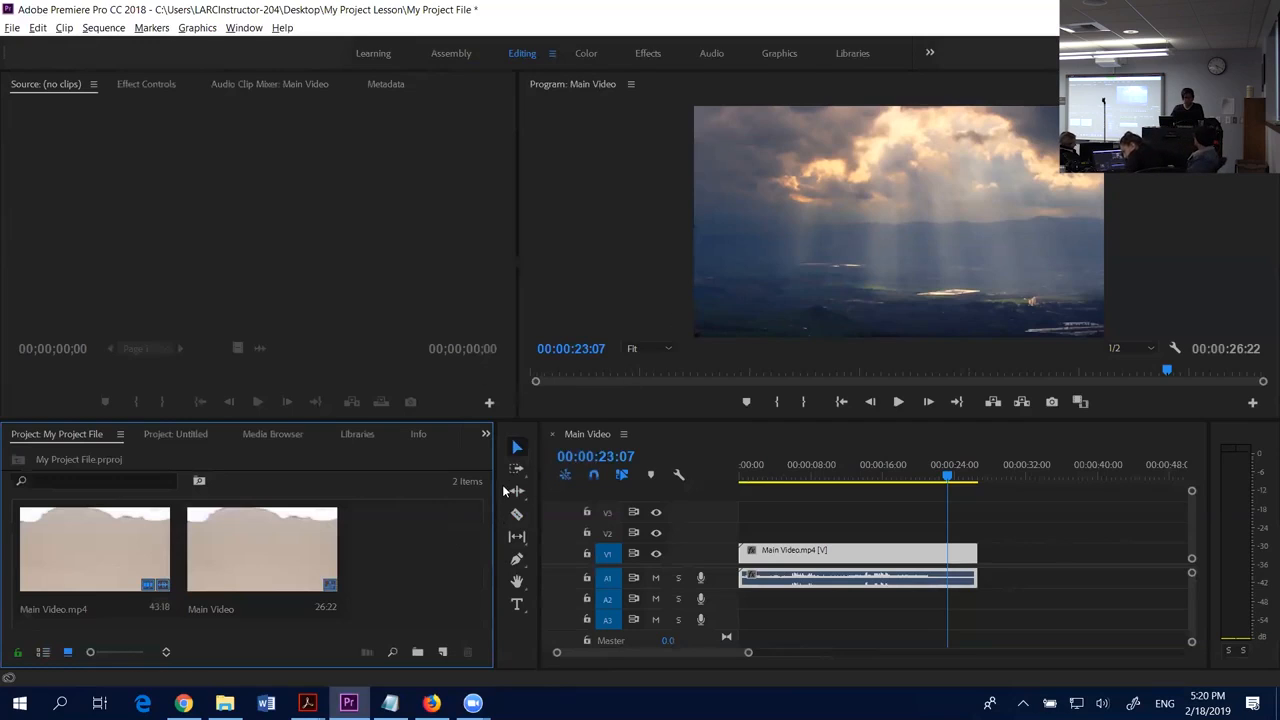
- Import the image file from the My Project Lesson folder into the project
double_click(408, 543)
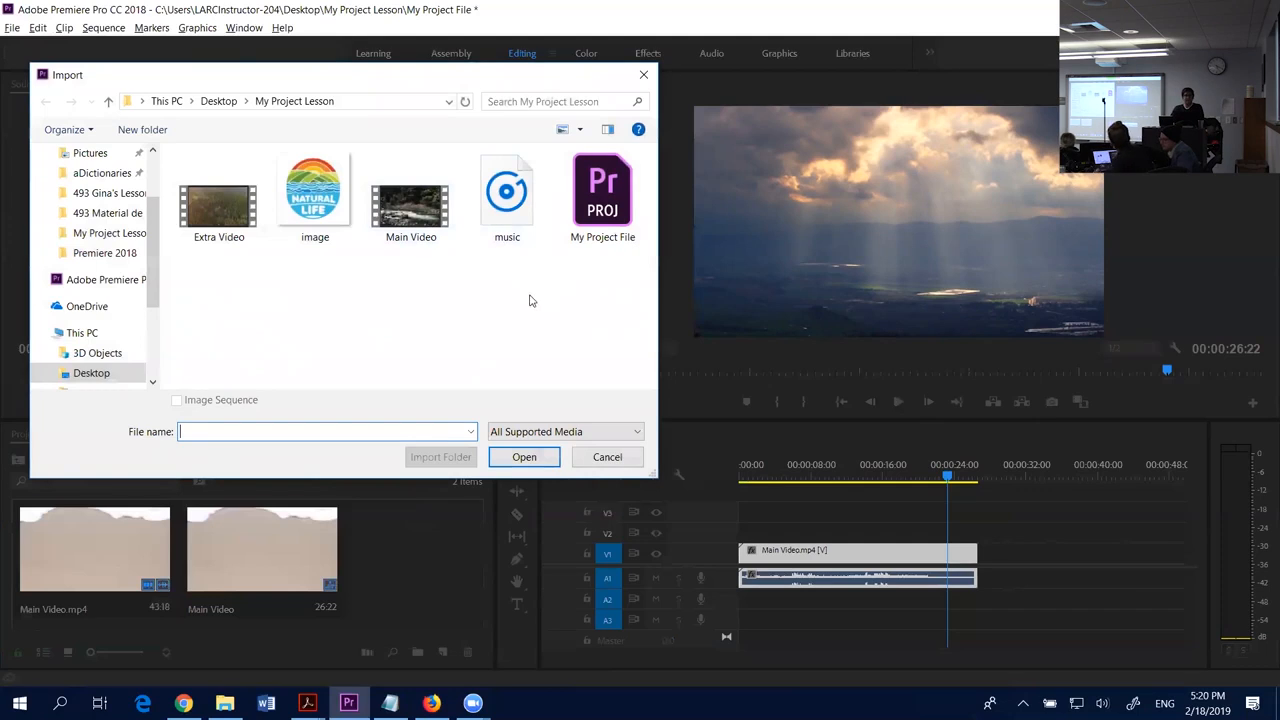
click(315, 203)
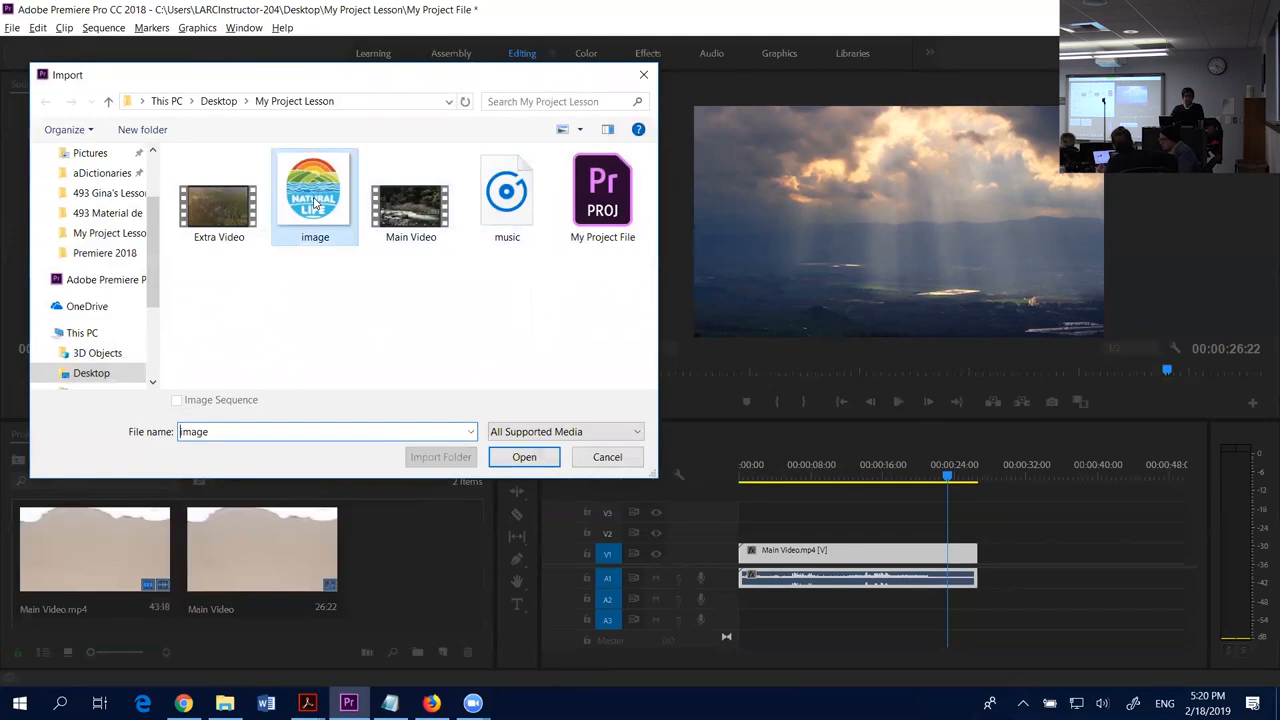
click(524, 457)
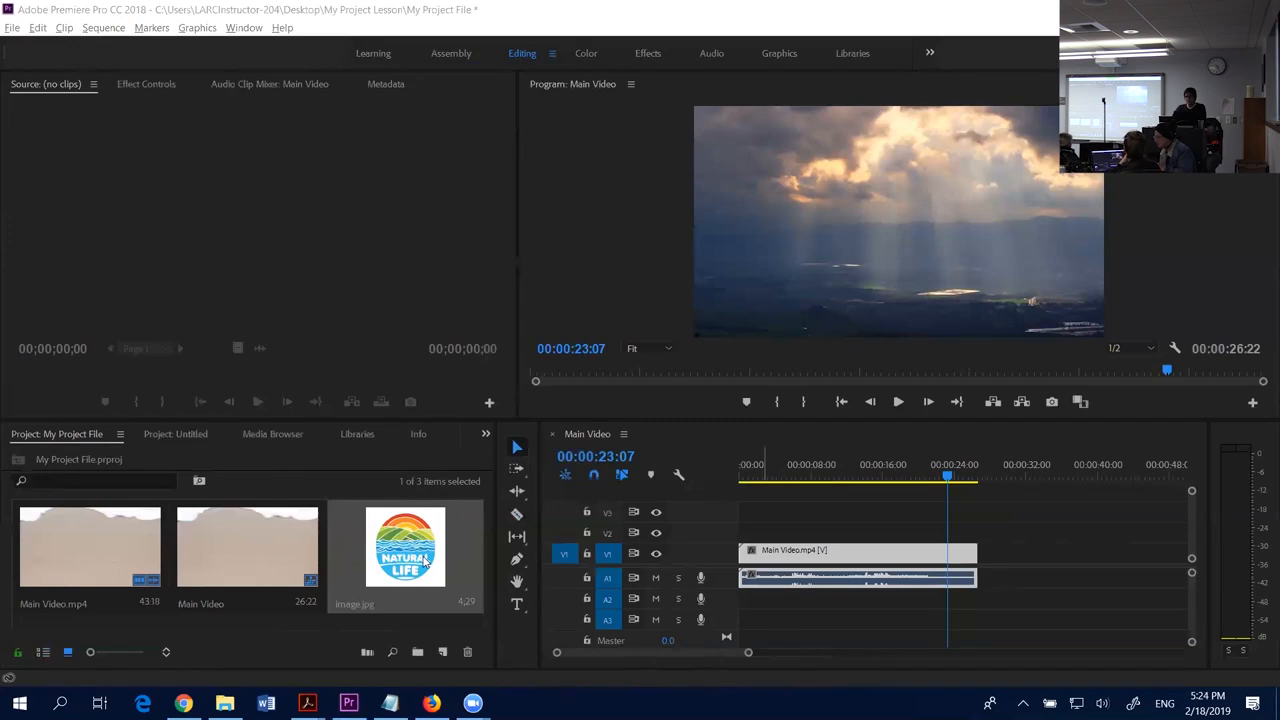
- Place image.jpg on track V2 above the start of Main Video, preview the overlay, and delete it from the timeline
click(392, 562)
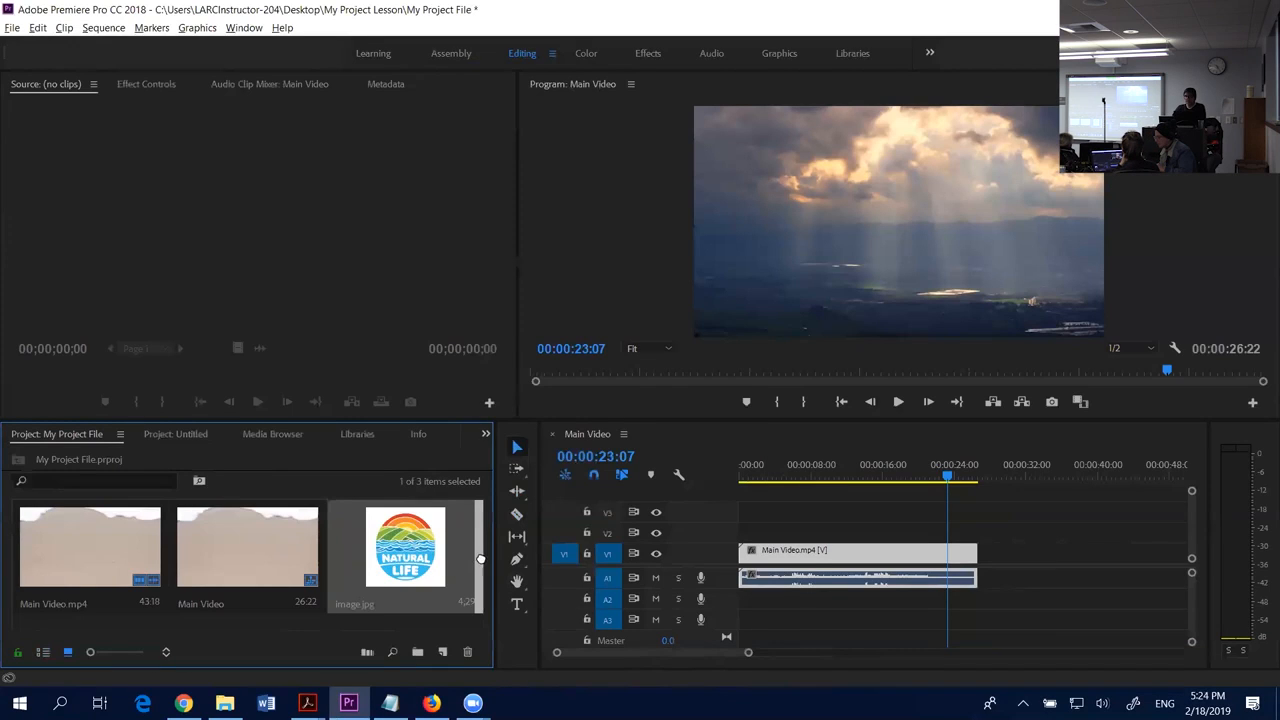
drag(480, 560, 752, 539)
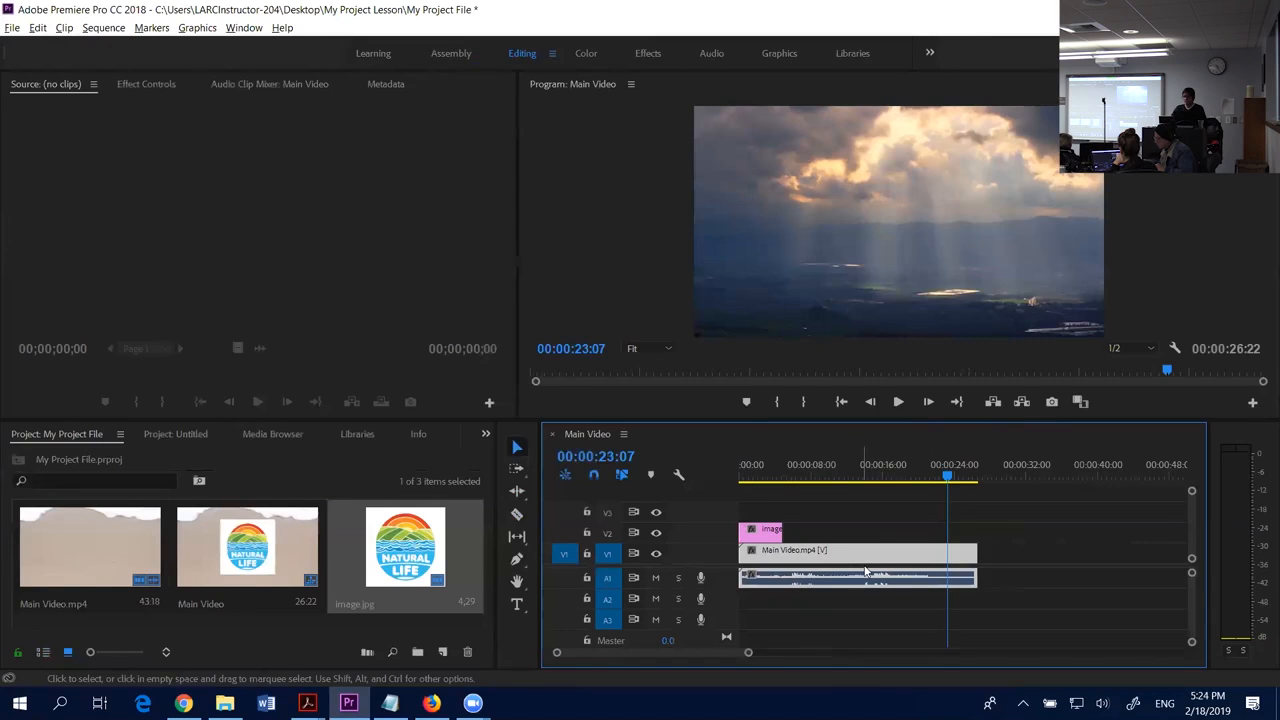
click(755, 533)
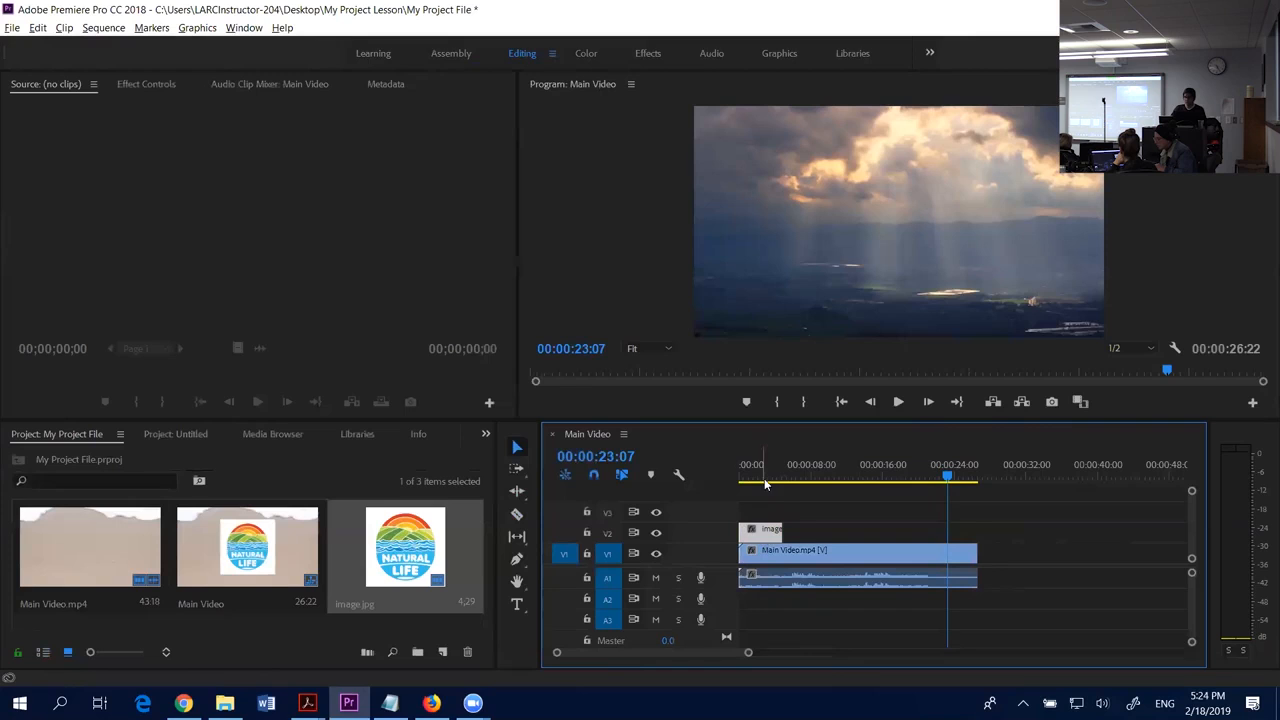
click(798, 476)
drag(798, 476, 739, 494)
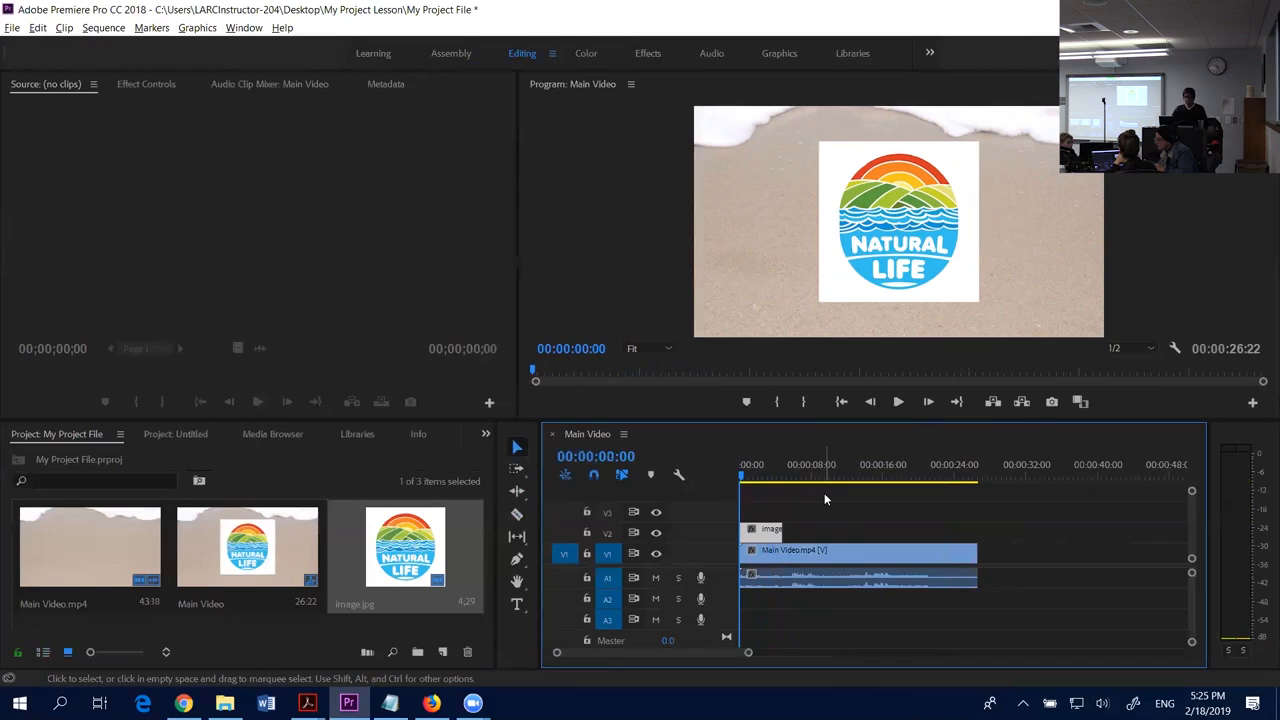
key(Delete)
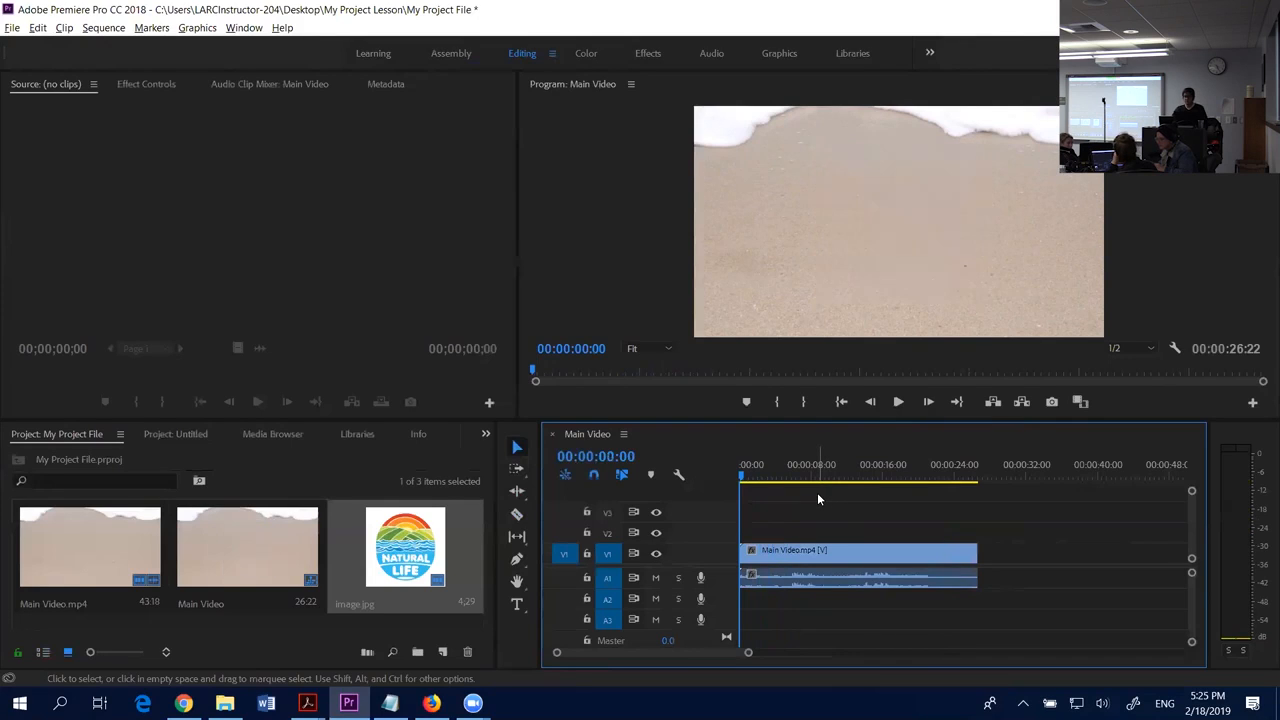
- Try placing image.jpg on track V1 over the start of Main Video and undo the overwrite
drag(380, 557, 746, 558)
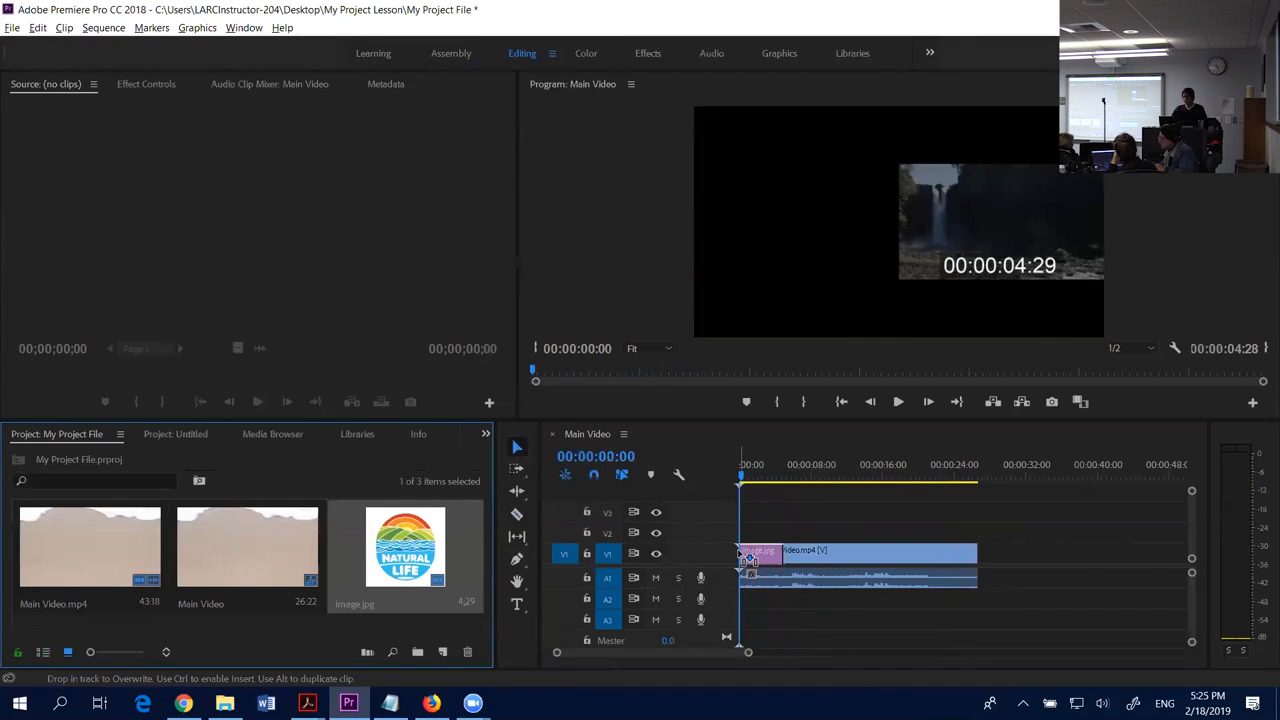
drag(746, 558, 746, 558)
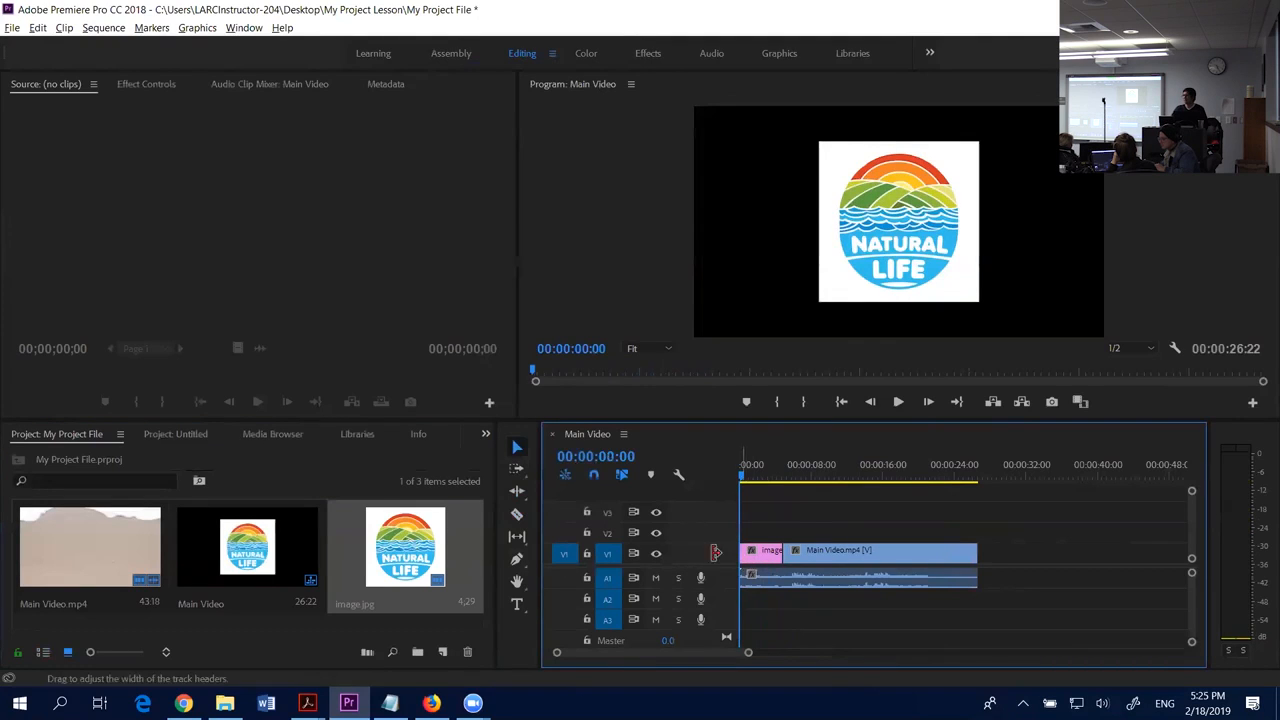
key(ctrl+z)
- Place image.jpg on track V2 at the start of the sequence and preview it over the beach footage
drag(410, 555, 745, 528)
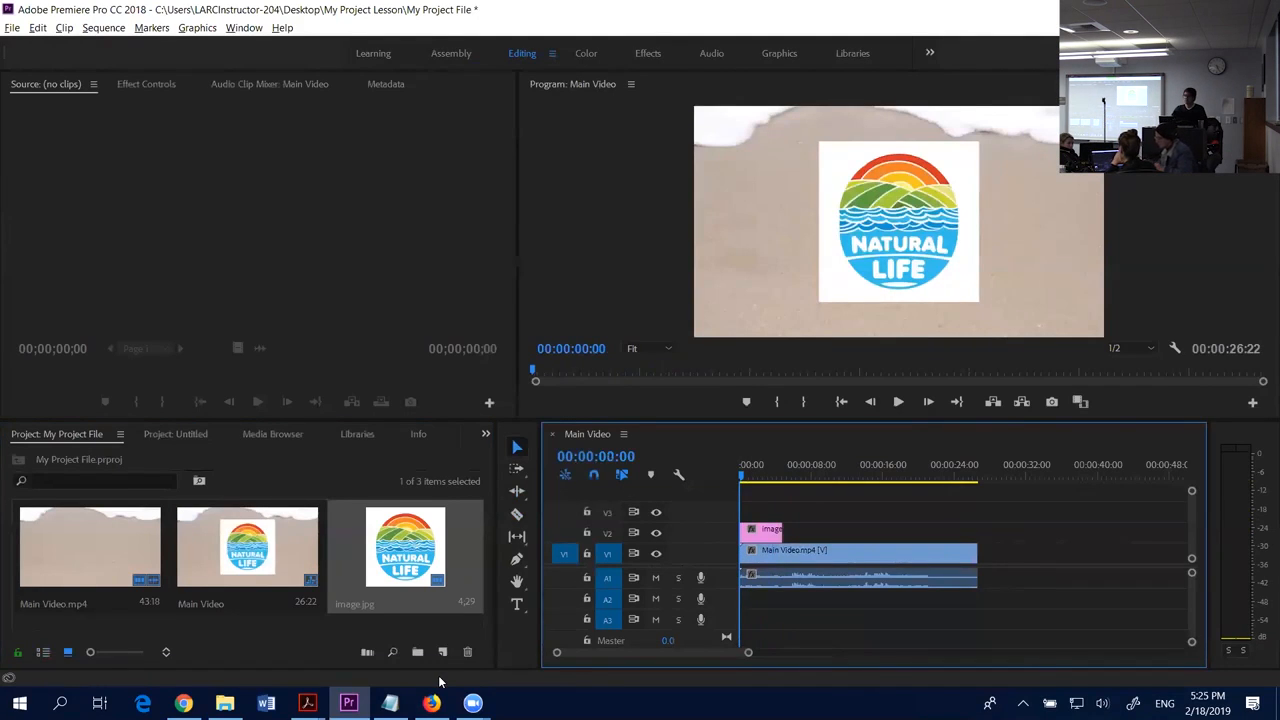
drag(742, 480, 722, 496)
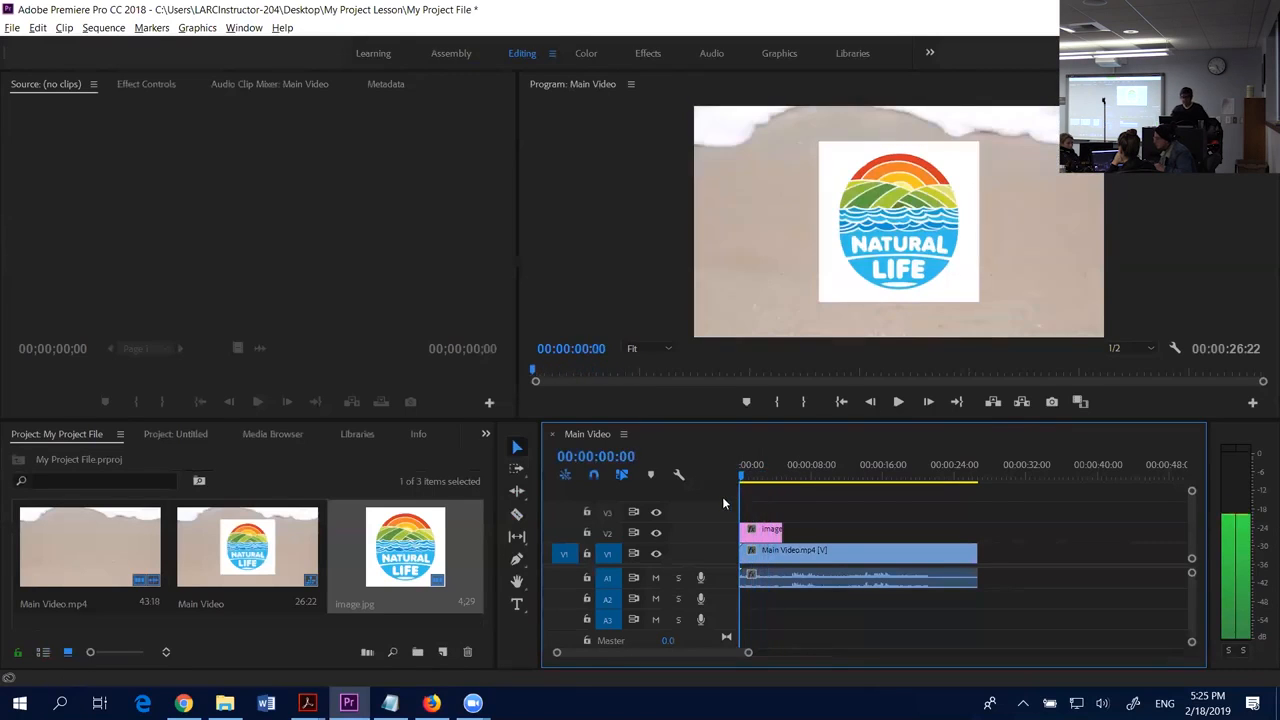
- Select the image.jpg overlay and move the logo to the lower-right part of the video frame
click(764, 532)
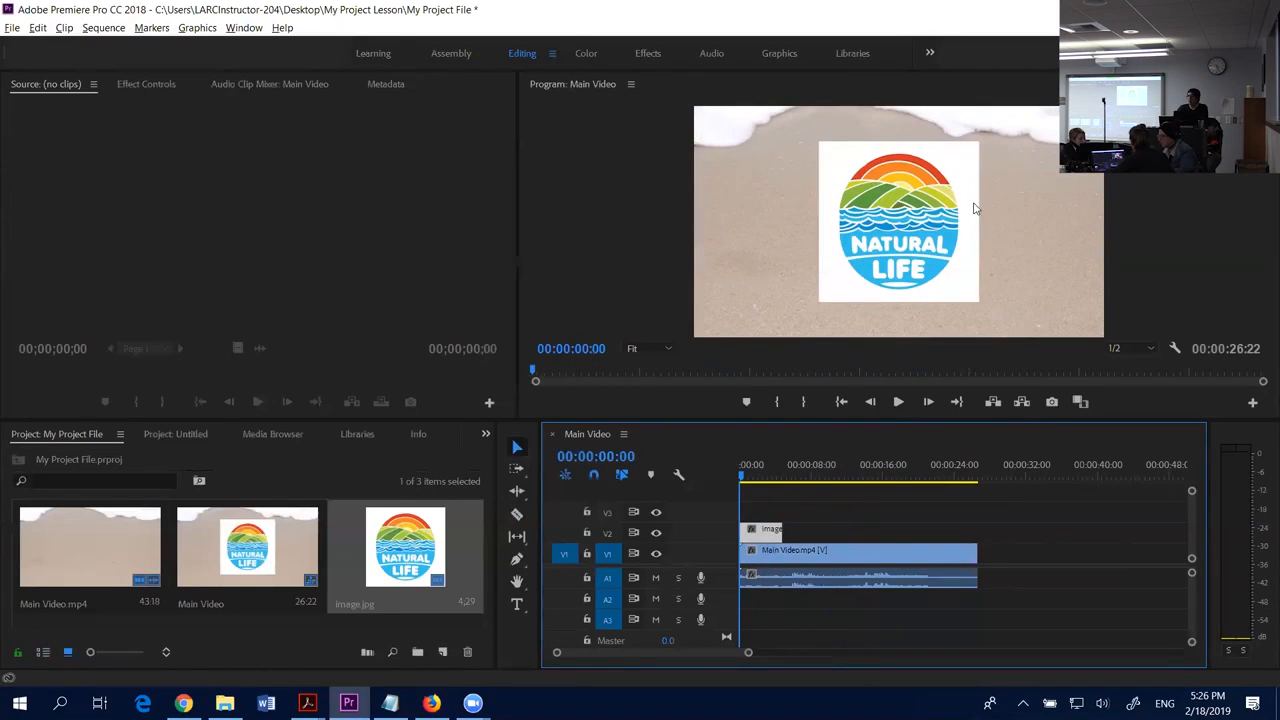
click(897, 220)
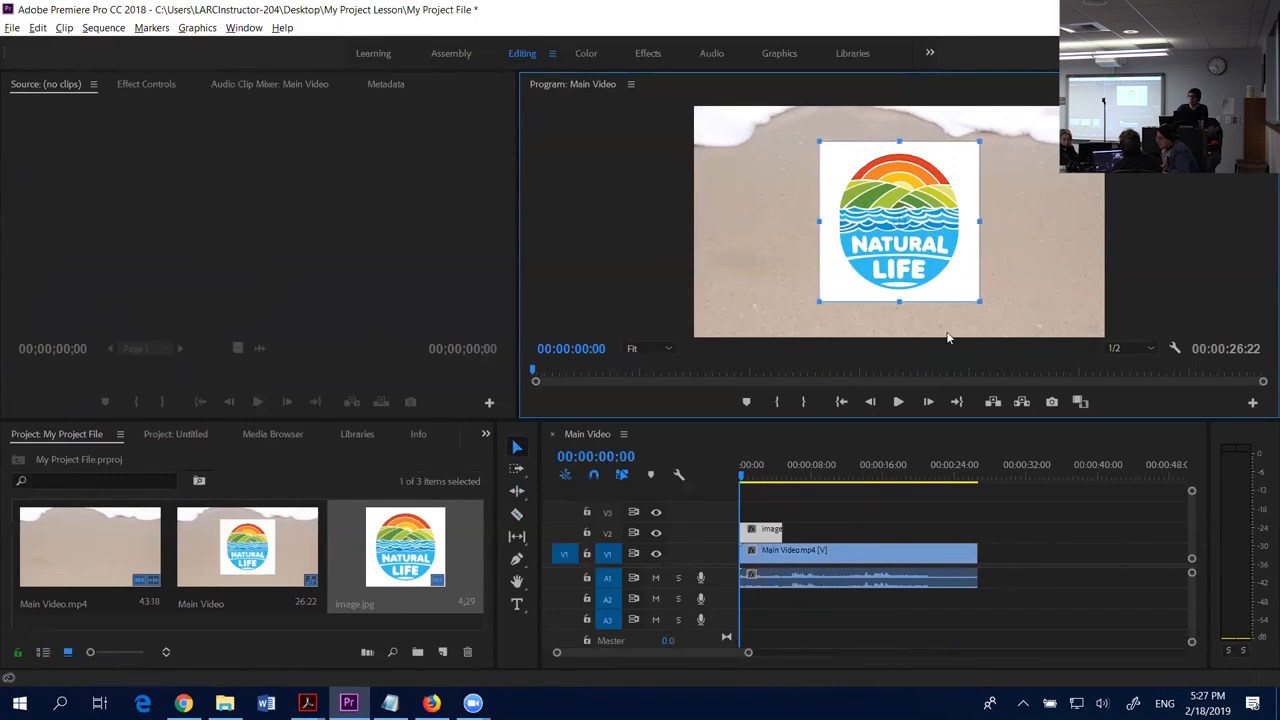
drag(865, 197, 978, 221)
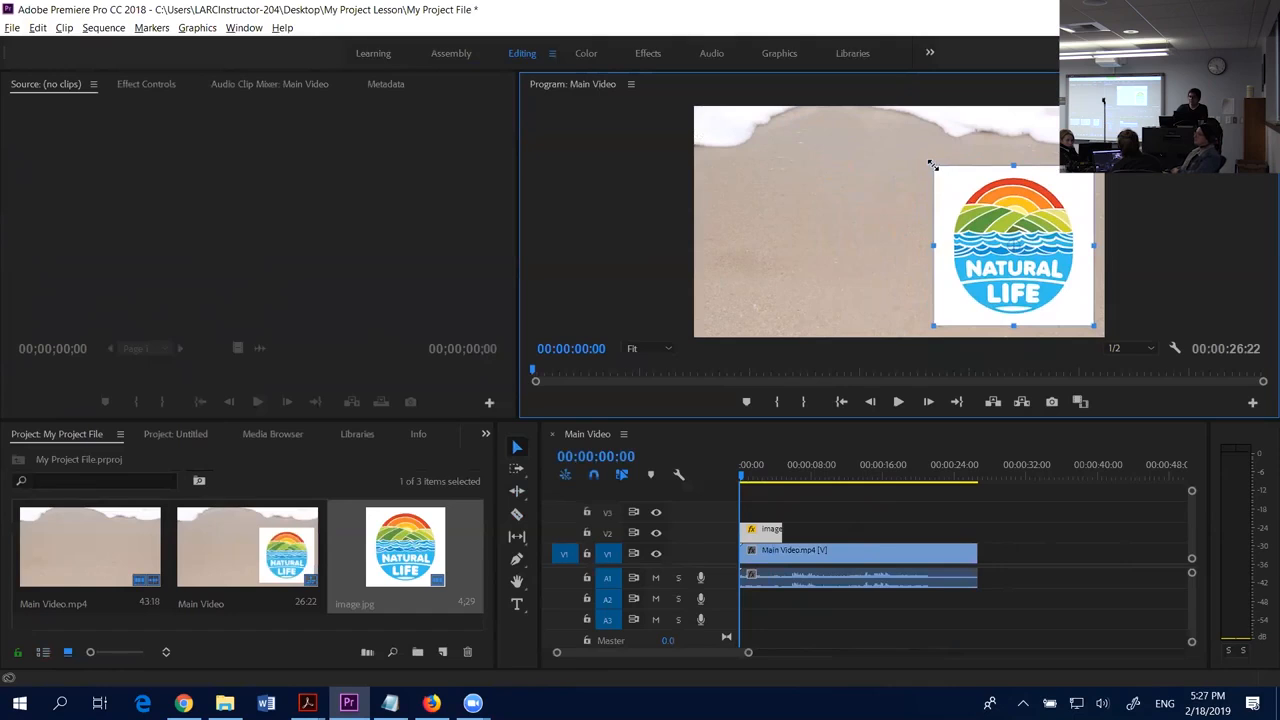
- Try scaling down, rotating and repositioning the logo overlay in the lower-right part of the video frame
mouse_move(931, 163)
mouse_down()
mouse_move(951, 203)
mouse_move(921, 177)
mouse_move(938, 197)
mouse_move(932, 185)
mouse_up()
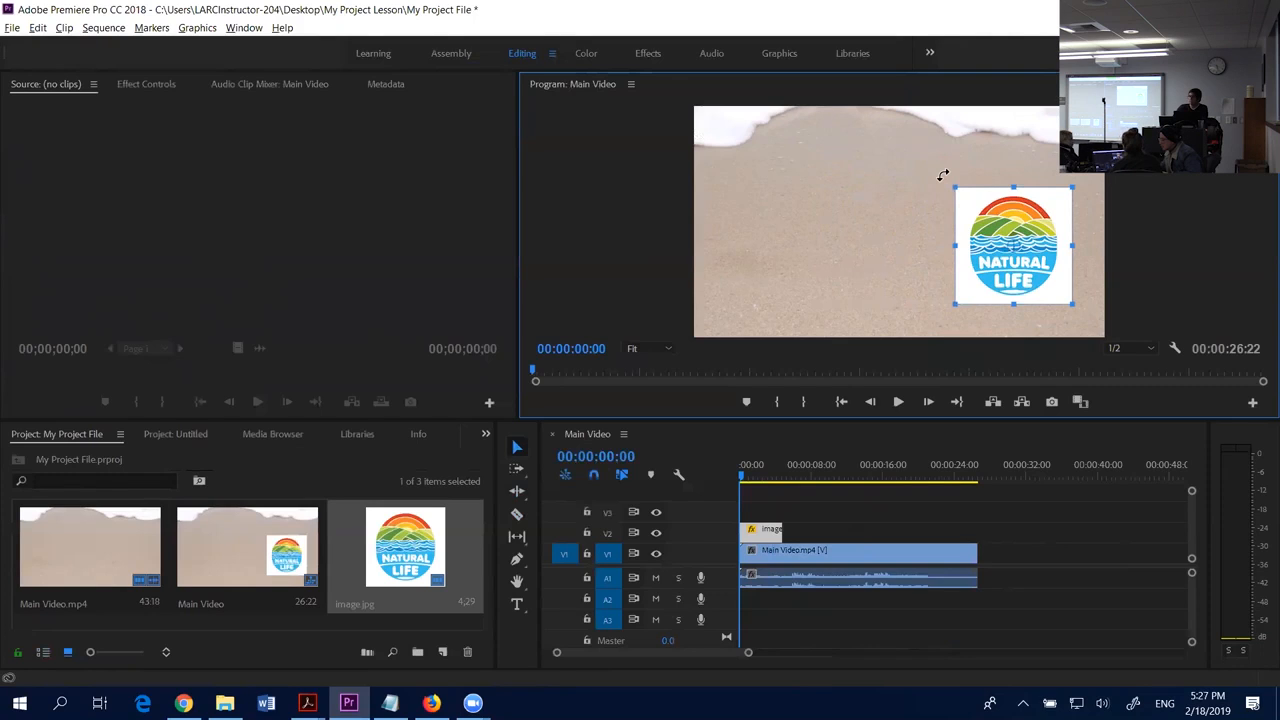
mouse_move(942, 175)
mouse_down()
mouse_move(917, 202)
mouse_move(943, 163)
mouse_move(932, 217)
mouse_move(954, 177)
mouse_move(934, 194)
mouse_up()
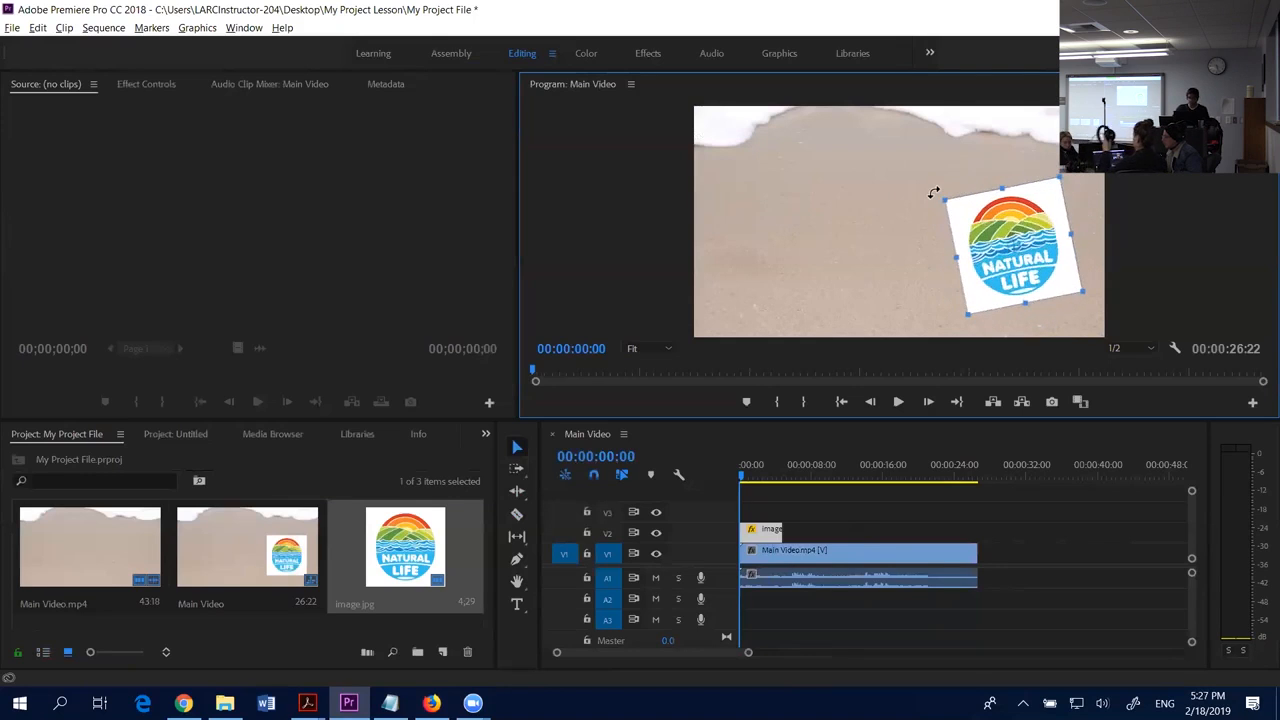
key(ctrl+z)
drag(984, 229, 1004, 247)
drag(975, 205, 1036, 272)
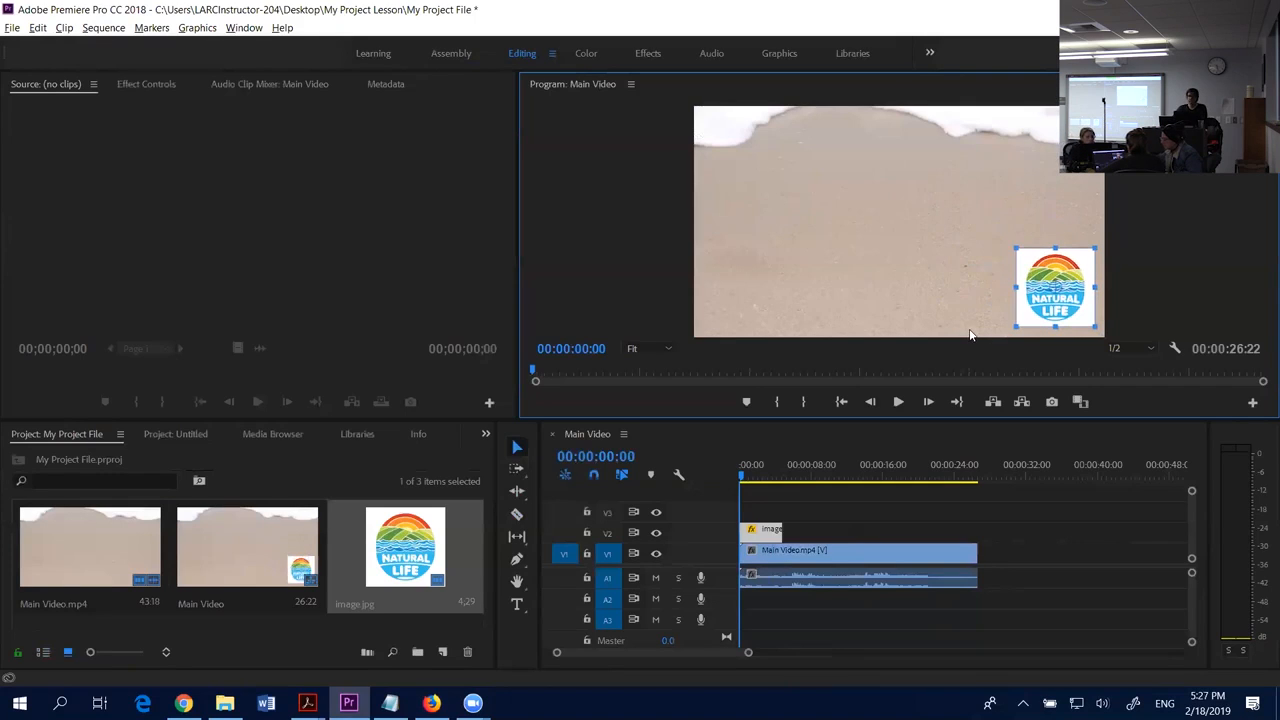
- Undo the logo's scaling and moves back to its original size and centred position, and deselect it
key(ctrl+z)
key(ctrl+z)
key(ctrl+z)
key(ctrl+z)
key(ctrl+z)
click(818, 495)
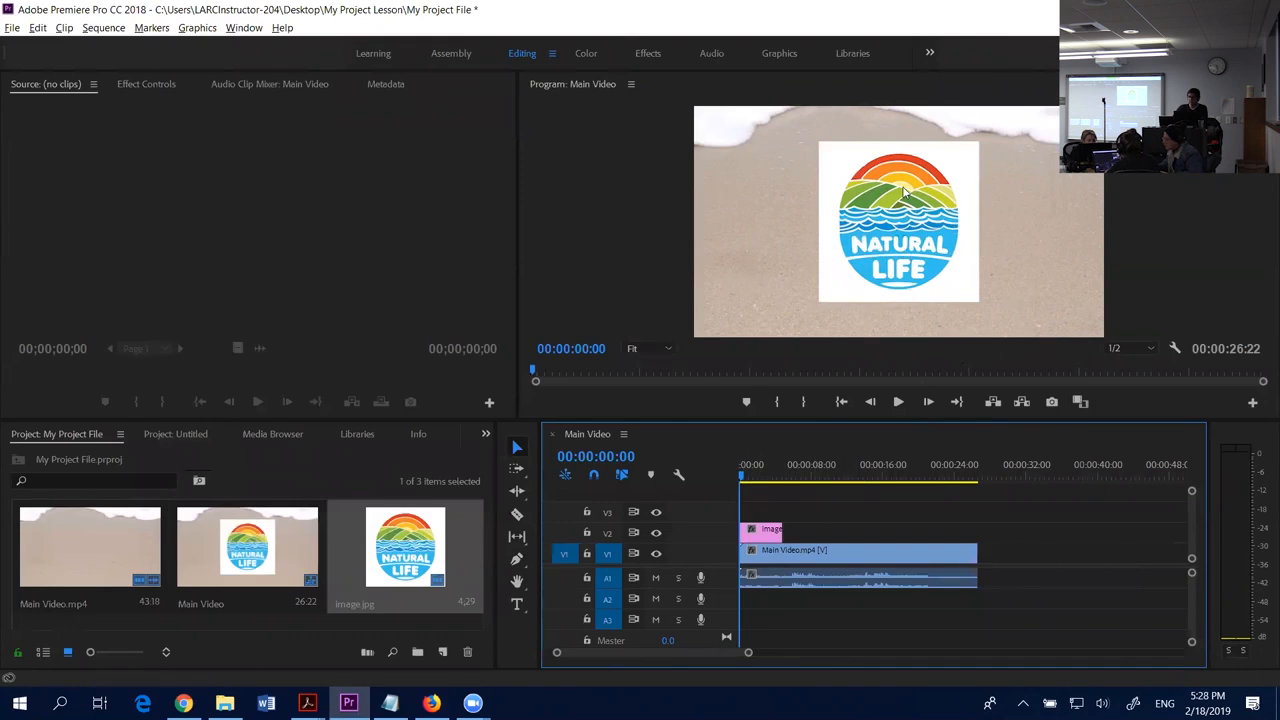
- Select the image.jpg logo over the footage, scale it to about 59.5, and move it to the lower-right corner of the frame
drag(740, 484, 752, 484)
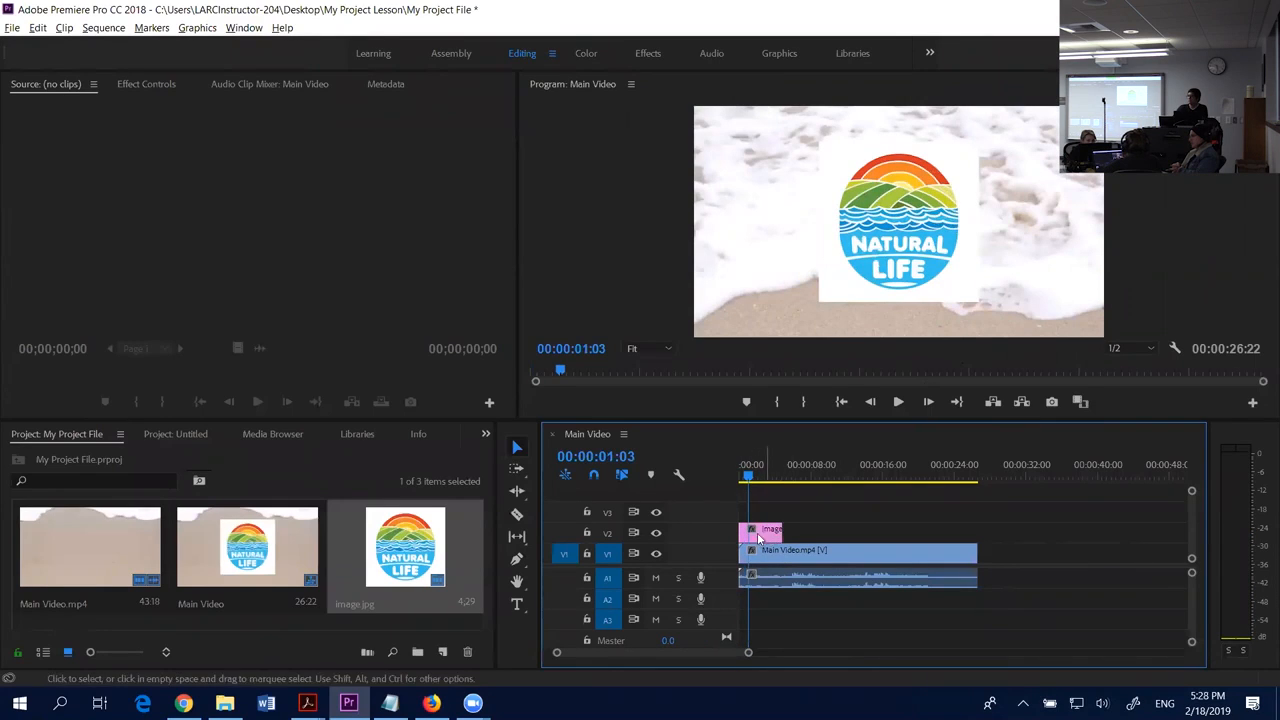
click(906, 222)
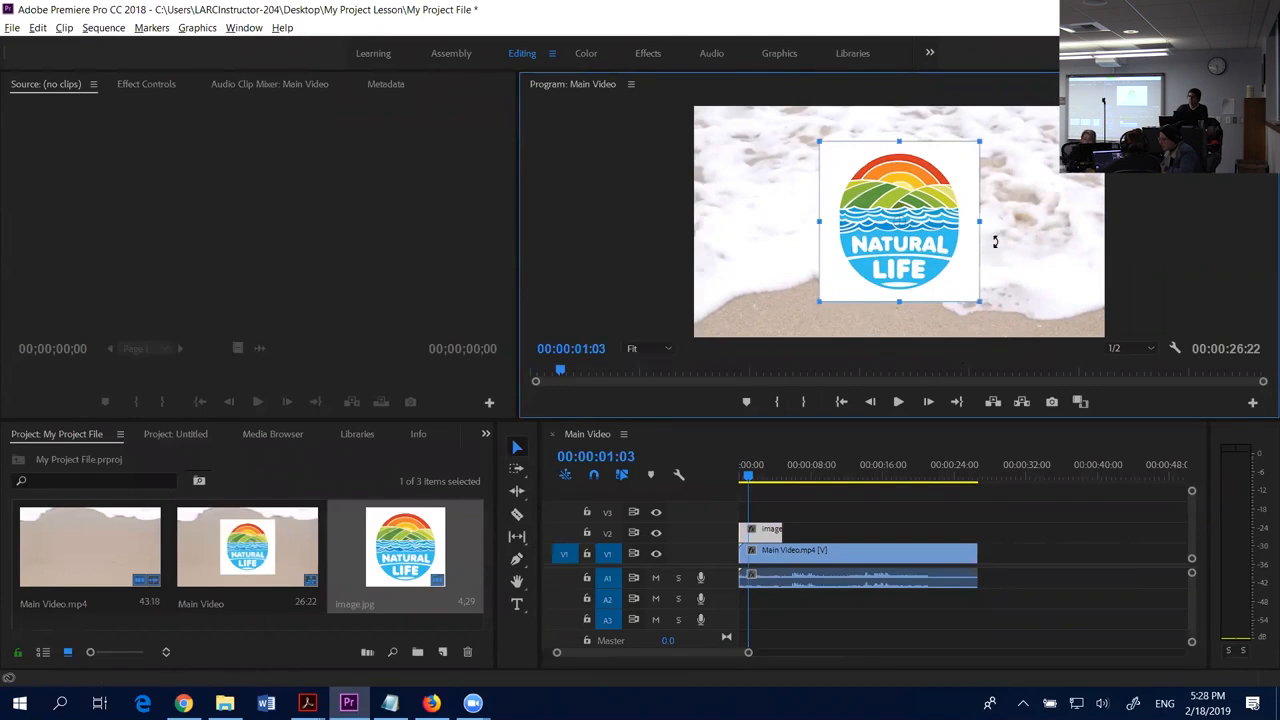
mouse_move(895, 197)
mouse_down()
mouse_move(937, 133)
mouse_move(843, 159)
mouse_move(952, 201)
mouse_move(950, 188)
mouse_move(947, 224)
mouse_move(961, 190)
mouse_move(893, 175)
mouse_move(880, 190)
mouse_up()
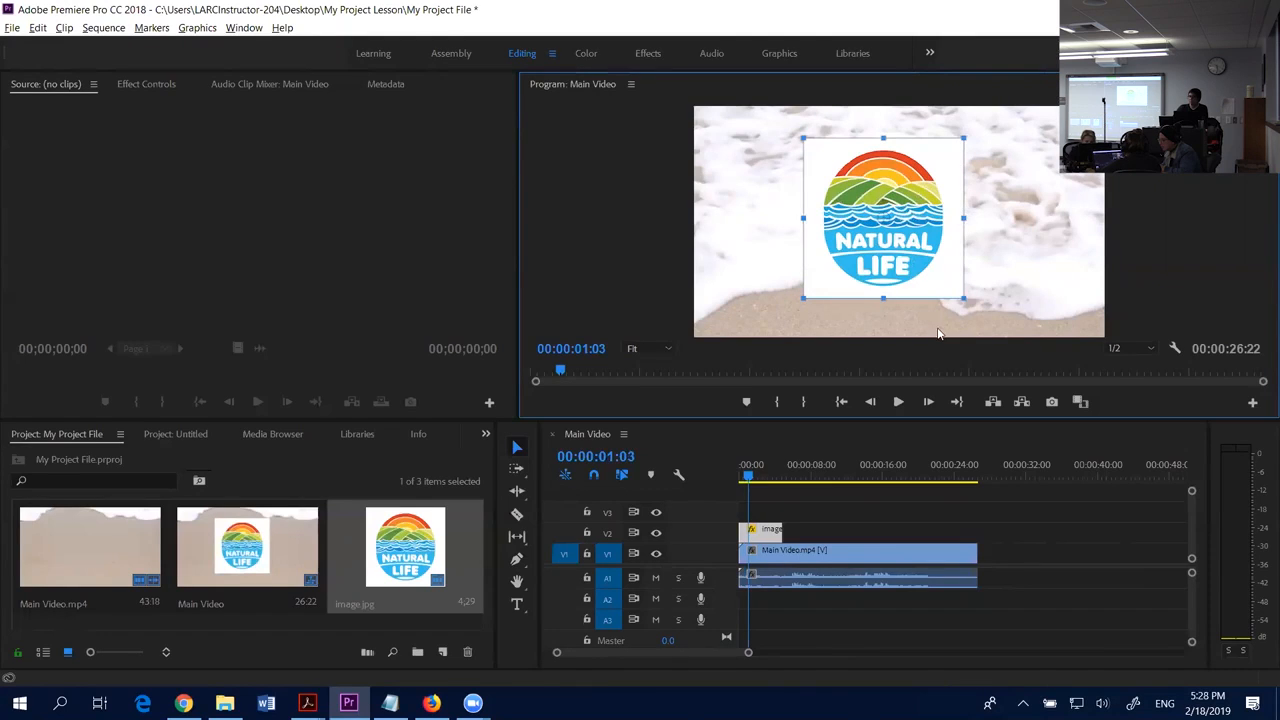
drag(958, 298, 934, 267)
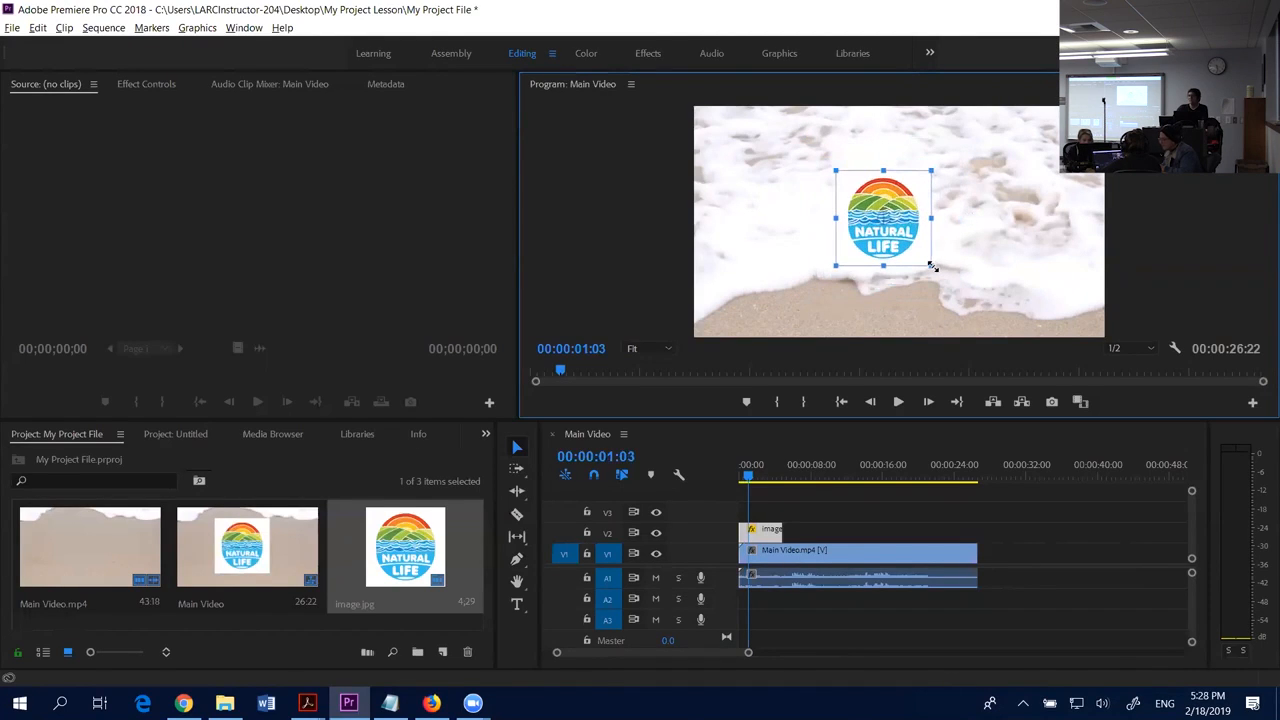
drag(918, 247, 1082, 309)
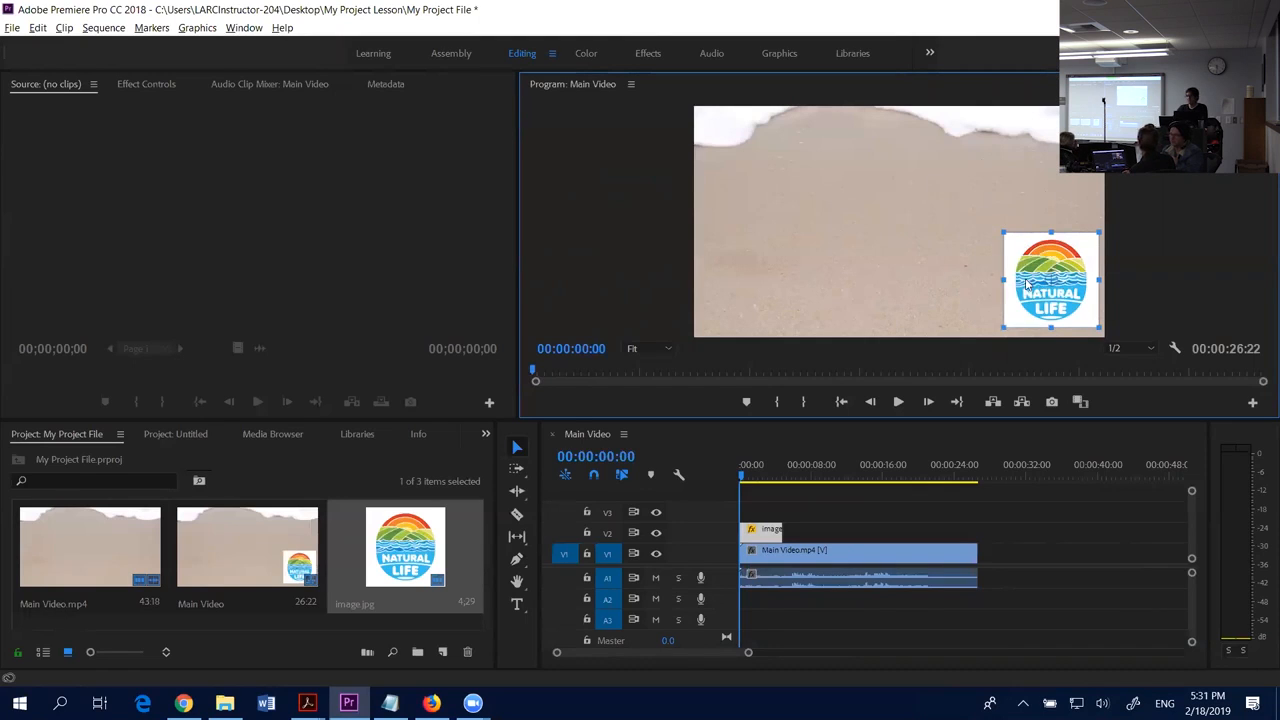
- Show the Motion properties of image.jpg and shift the logo's position slightly inward from the frame's corner
click(765, 540)
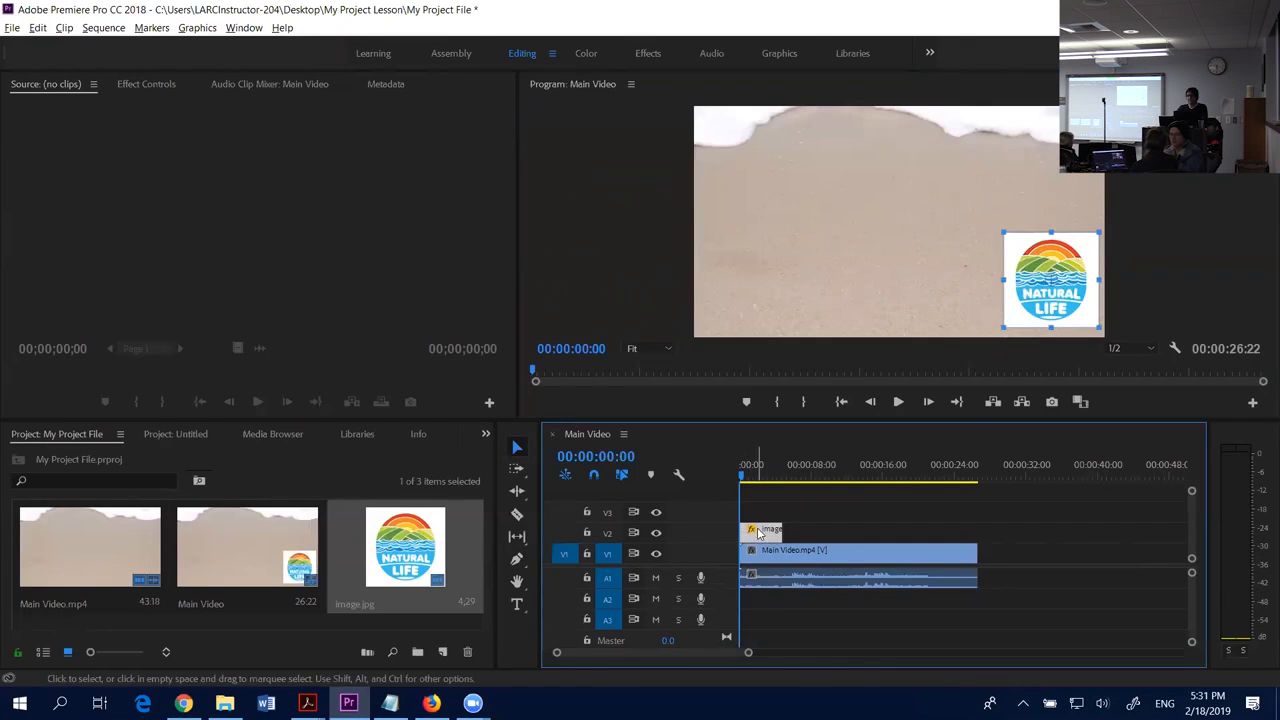
click(141, 84)
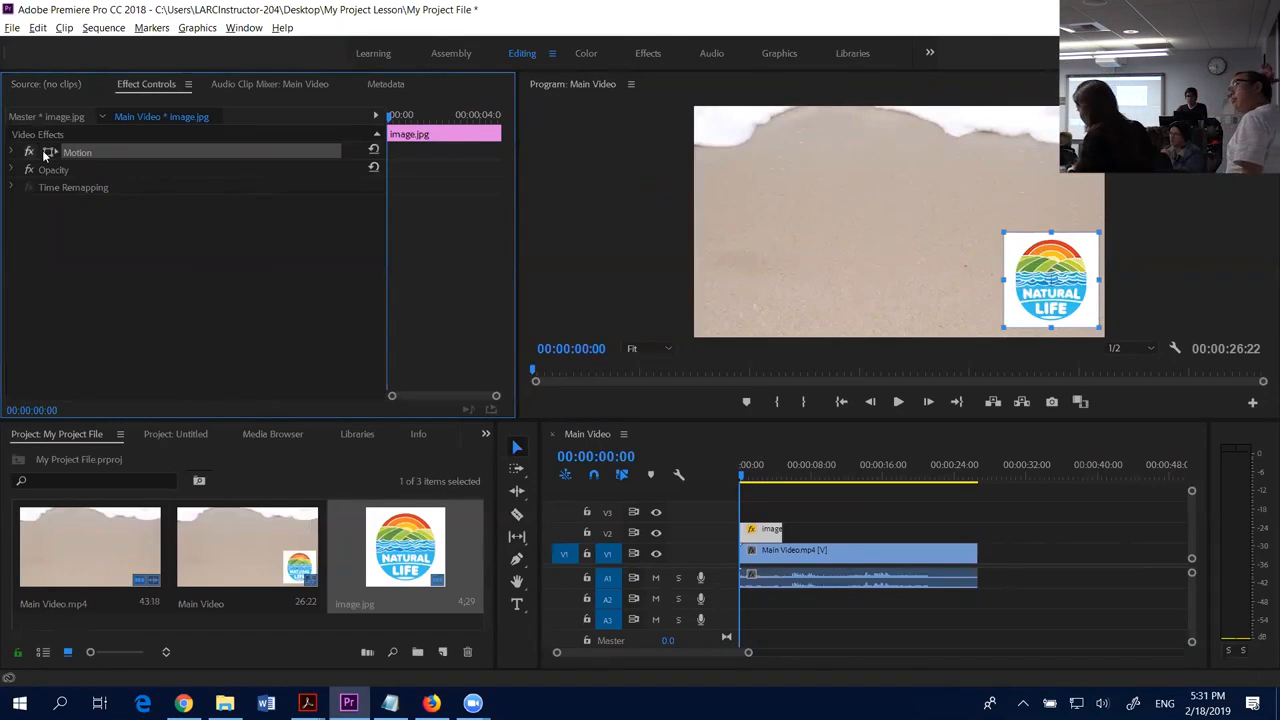
click(12, 152)
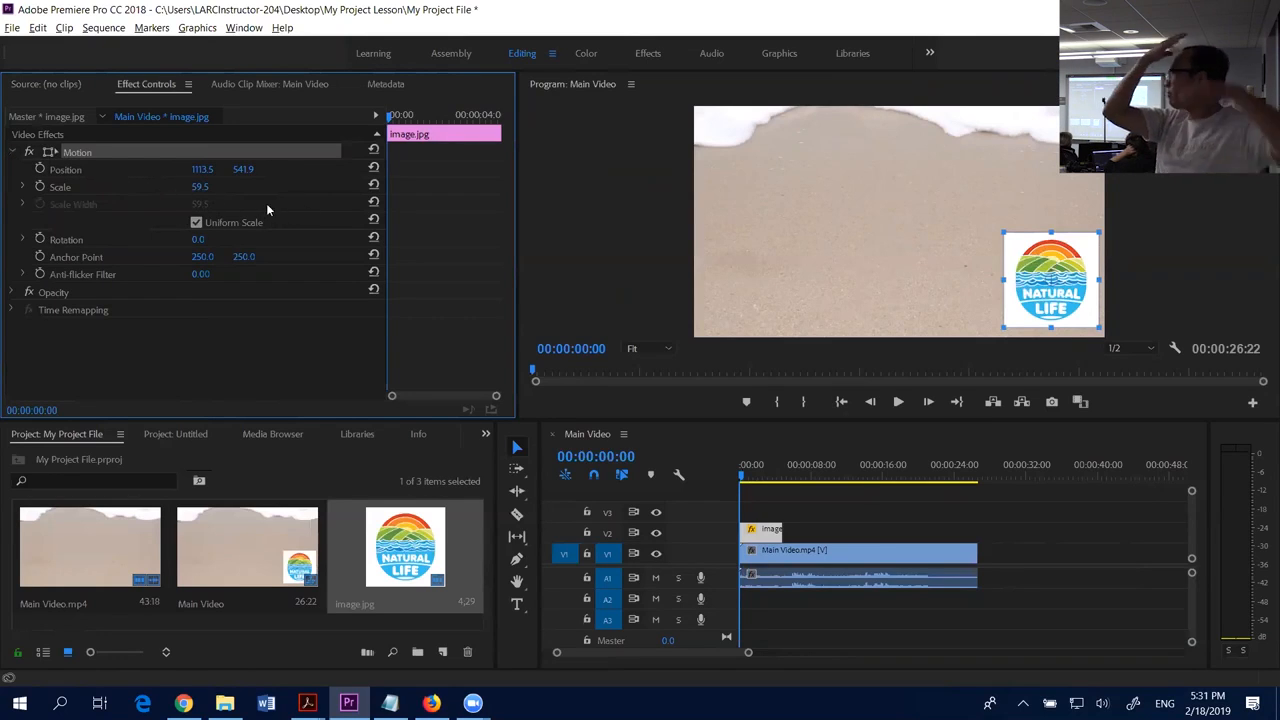
drag(200, 187, 103, 169)
mouse_move(252, 169)
mouse_down()
mouse_move(205, 169)
mouse_move(242, 169)
mouse_up()
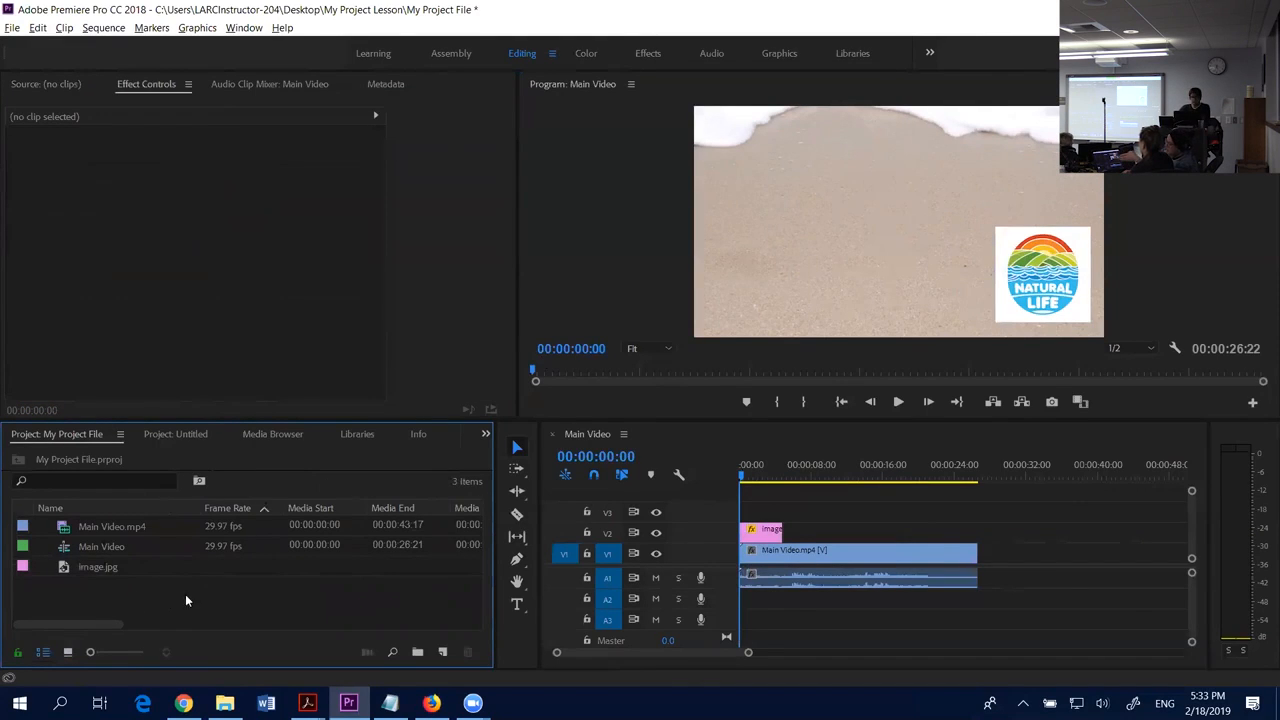
- Import Extra Video and place it on track V2 above Main Video, starting at about 10 seconds
double_click(126, 595)
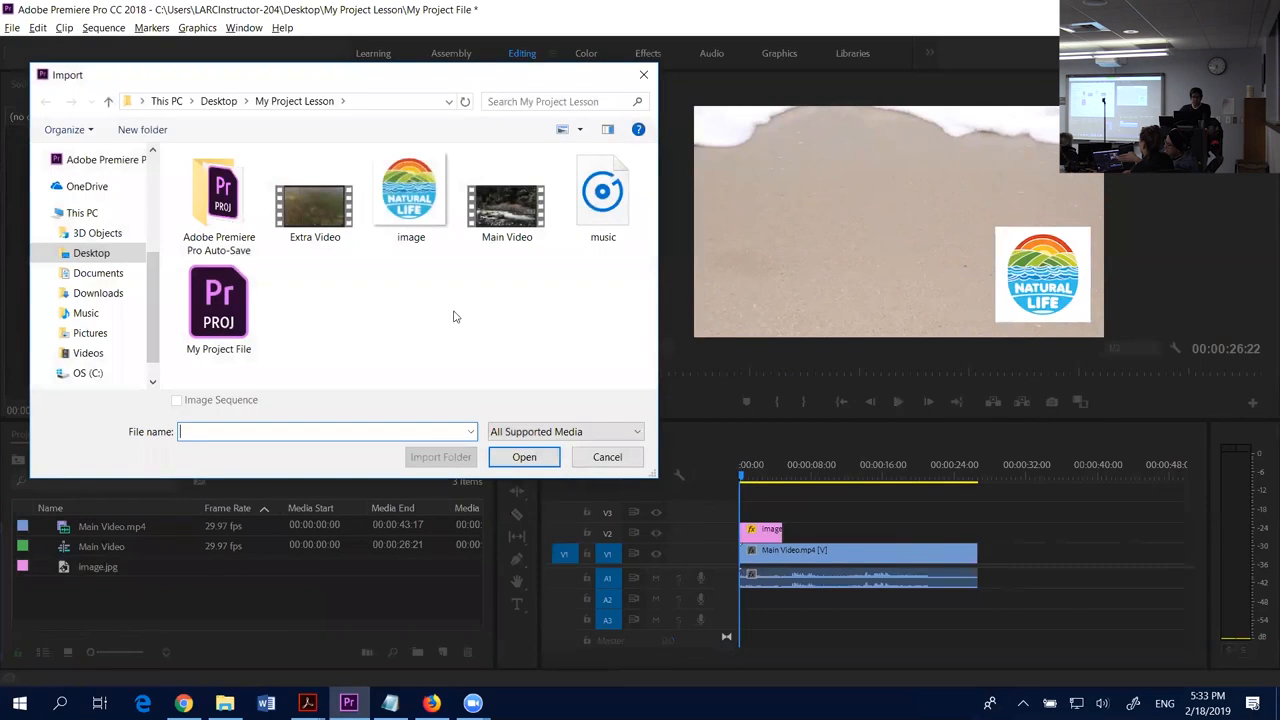
double_click(307, 223)
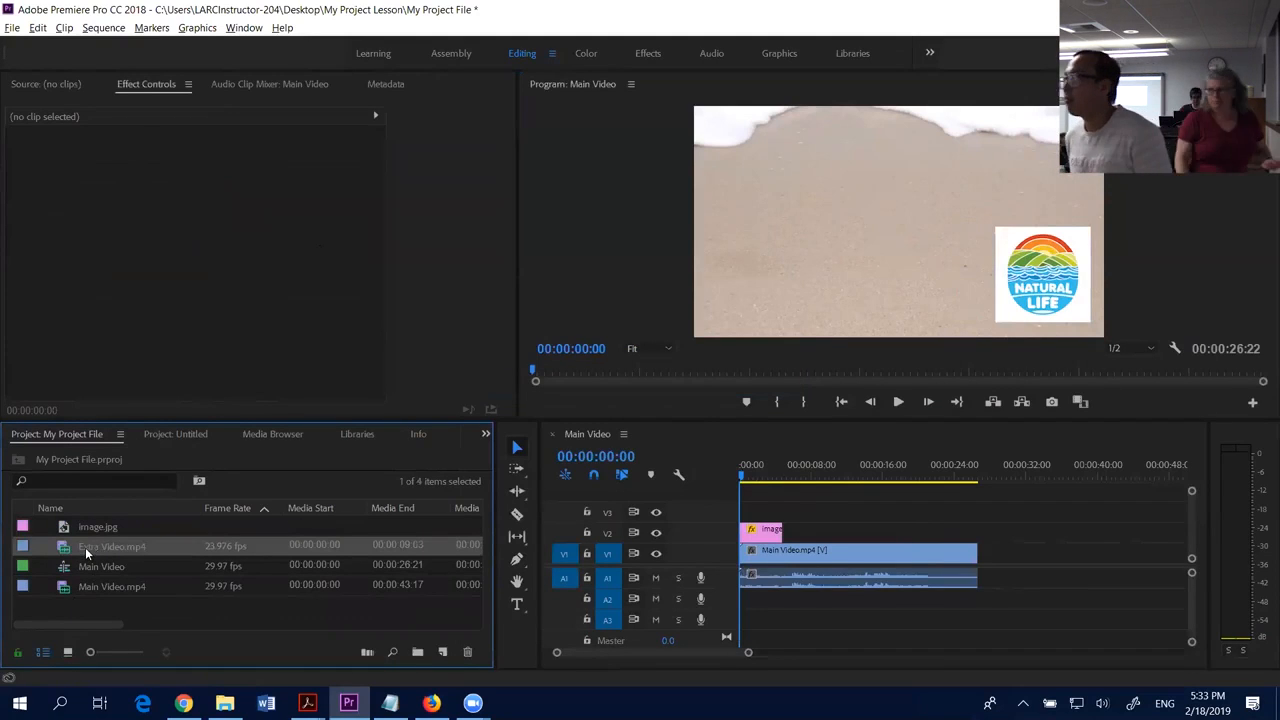
drag(84, 551, 834, 544)
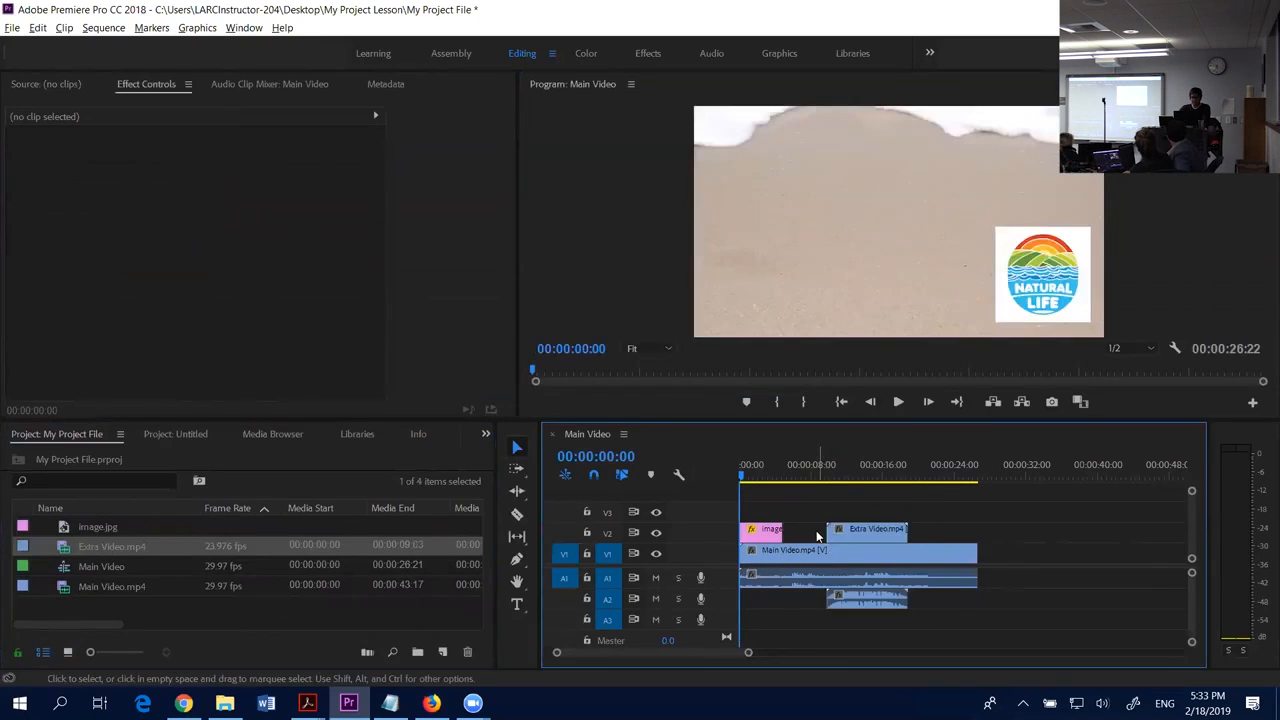
- Play the section of the sequence where Extra Video covers Main Video
mouse_move(804, 477)
mouse_down()
mouse_move(790, 477)
mouse_move(849, 477)
mouse_move(826, 481)
mouse_up()
key(space)
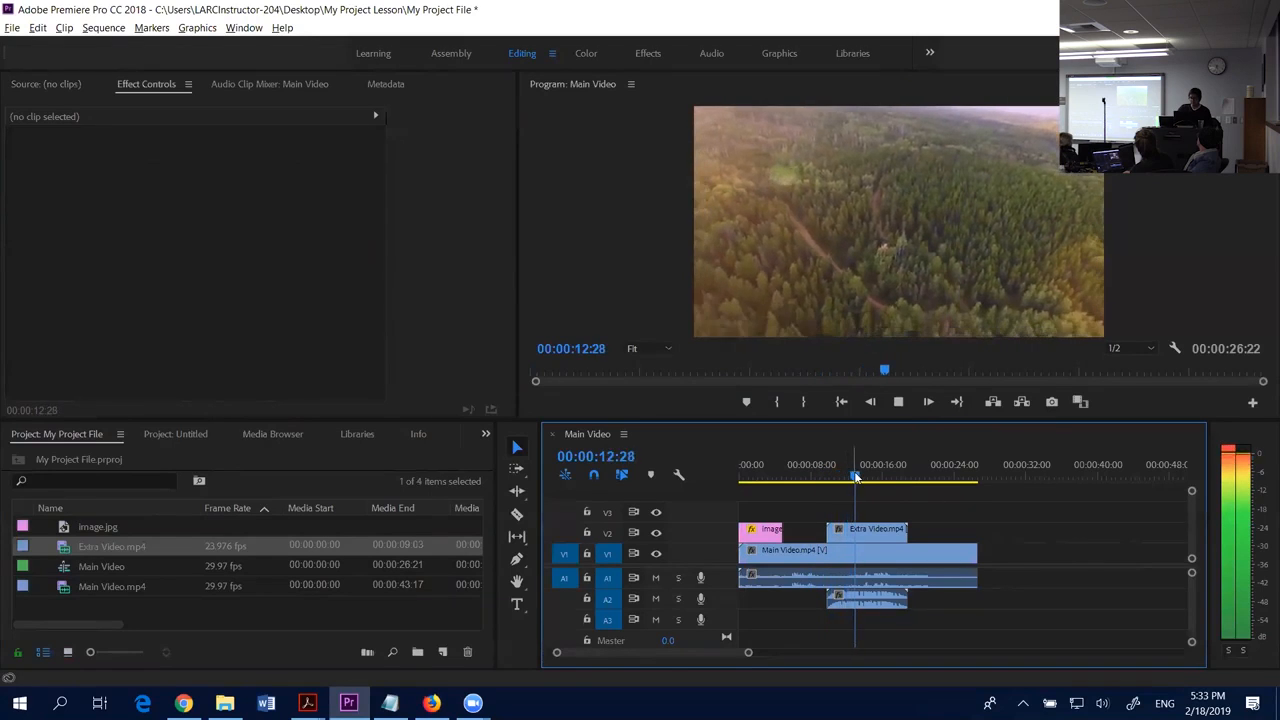
key(space)
mouse_move(858, 477)
mouse_down()
mouse_move(820, 496)
mouse_move(847, 480)
mouse_up()
- Scale Extra Video to about 45.8, place it in the upper-right part of the frame, and check the picture-in-picture
click(876, 529)
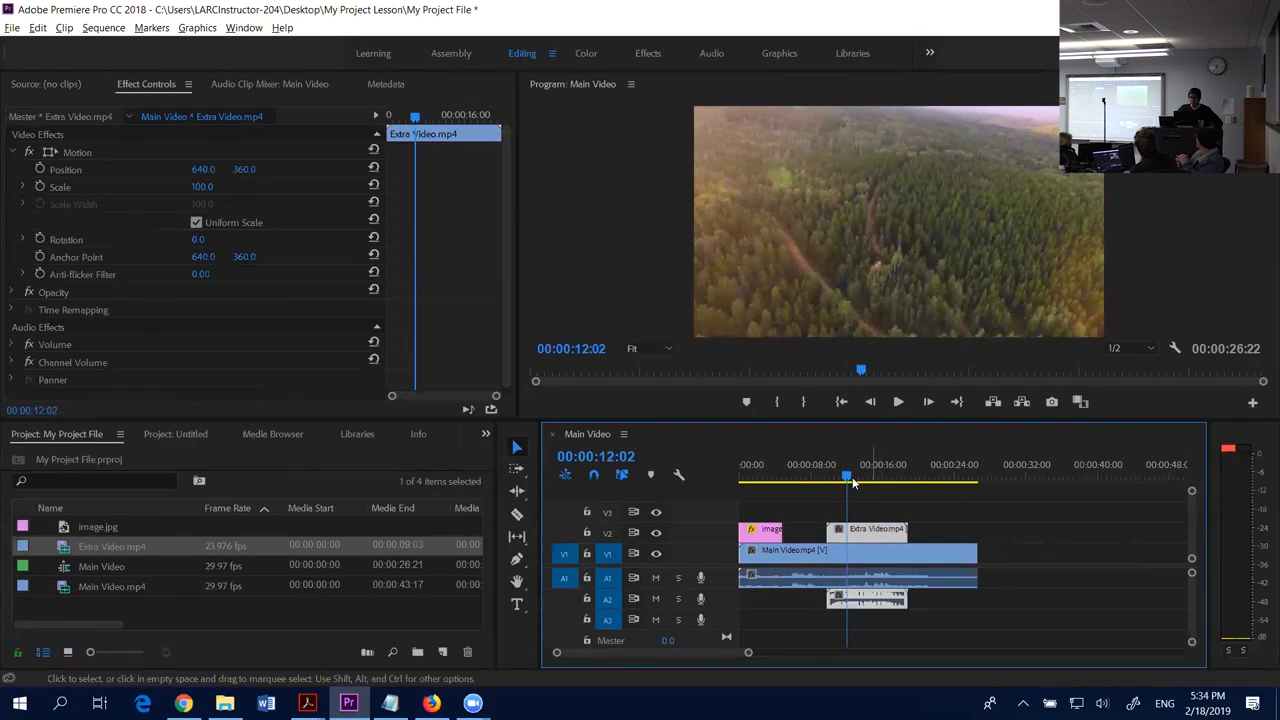
double_click(892, 213)
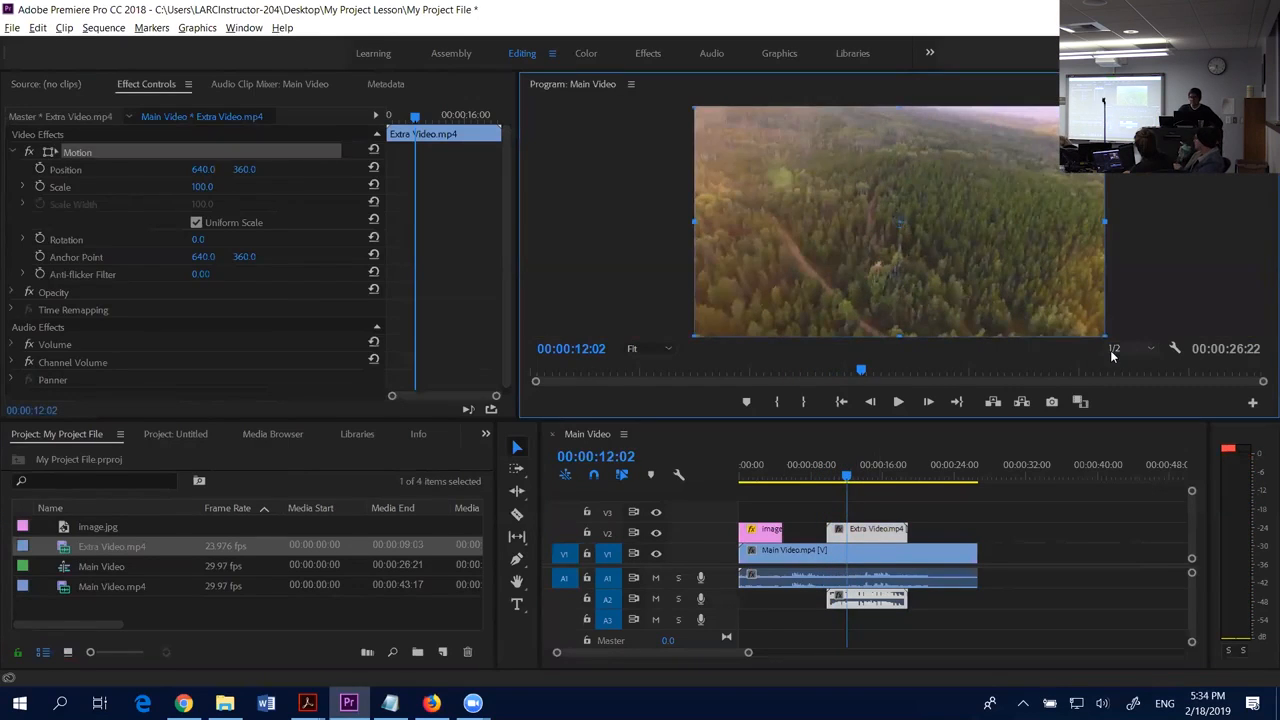
drag(1103, 334, 993, 273)
drag(921, 247, 1018, 193)
drag(852, 472, 838, 510)
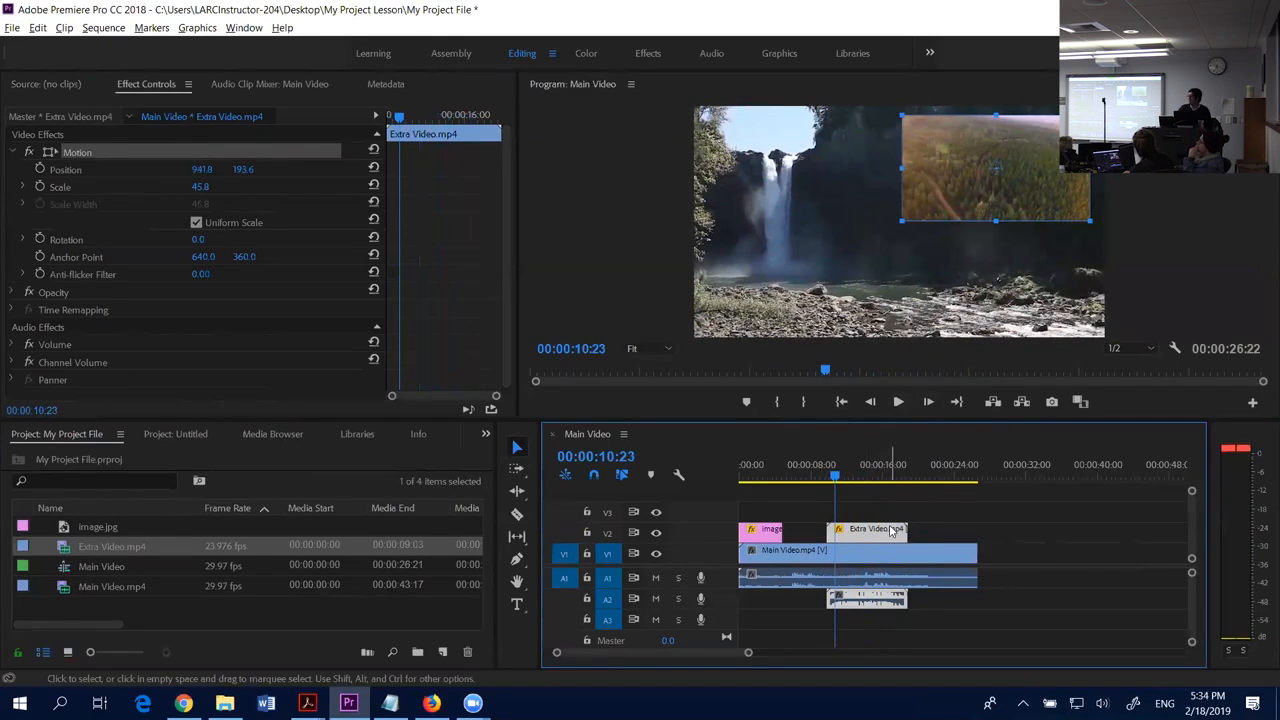
- Delete only the audio part of Extra Video from track A2
click(917, 622)
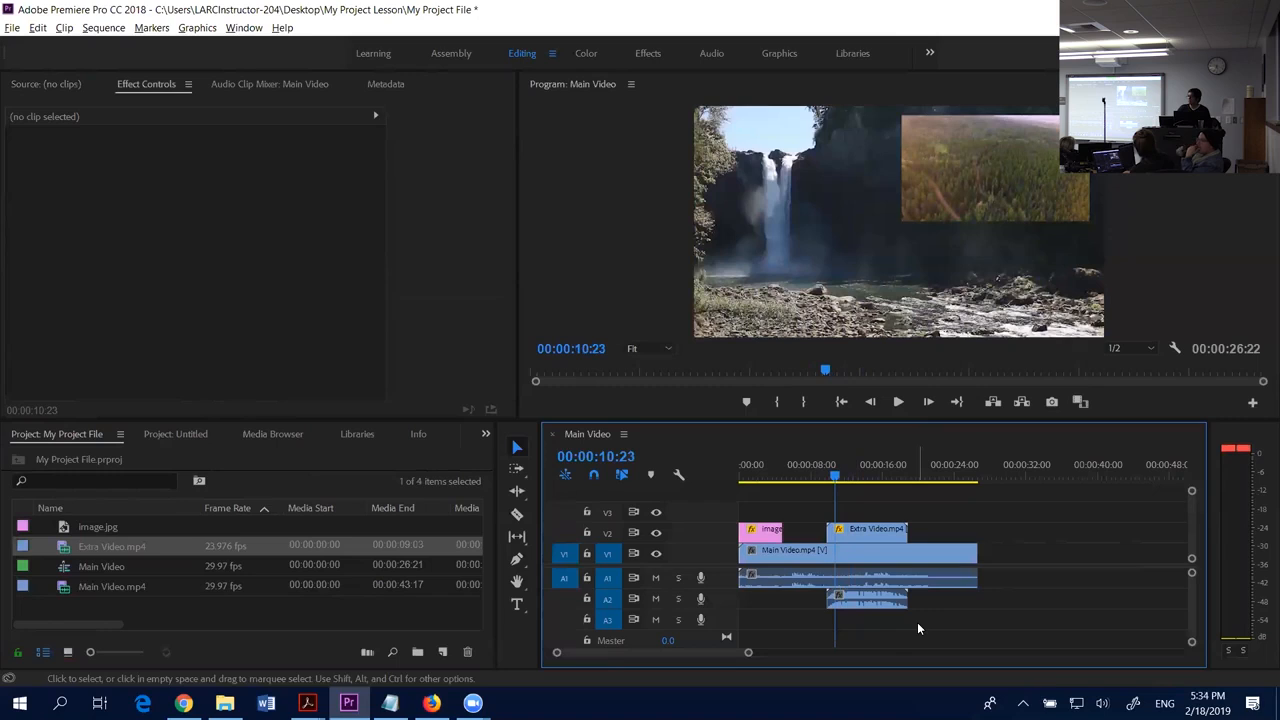
click(870, 602)
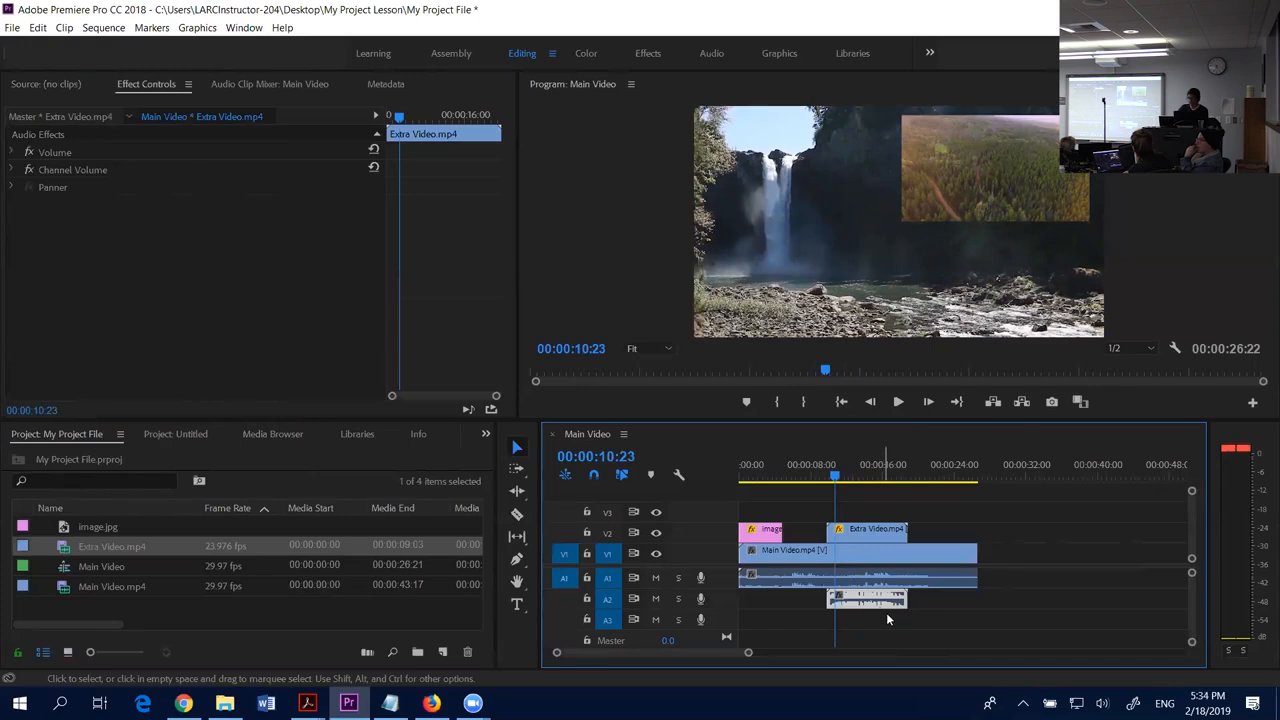
key(Delete)
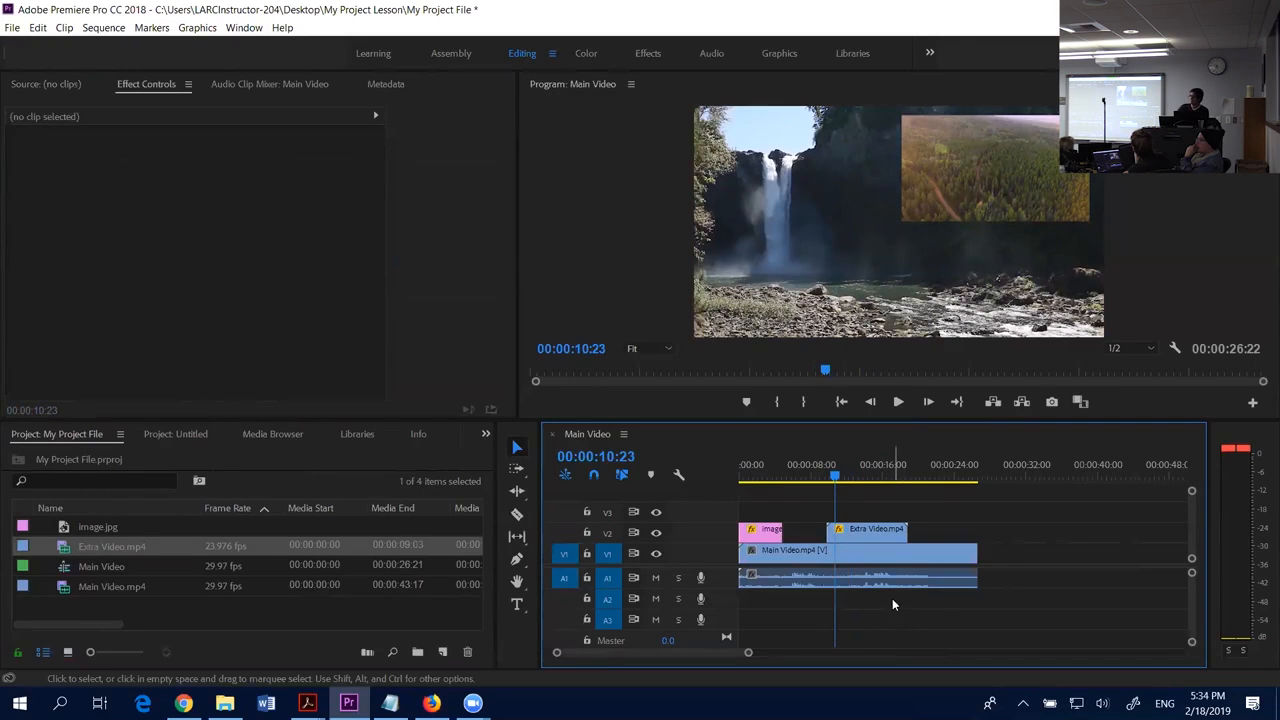
- Preview the Extra Video overlay and move its clip on track V2 to the end of Main Video
click(847, 538)
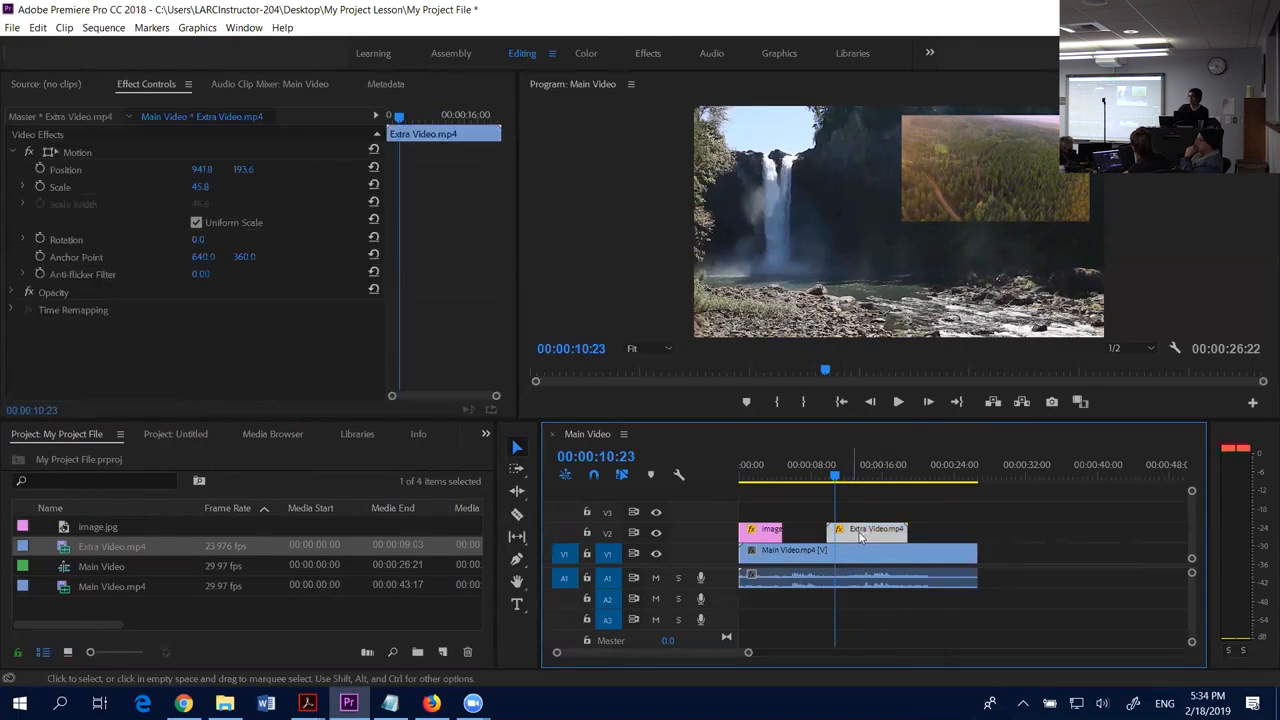
click(832, 477)
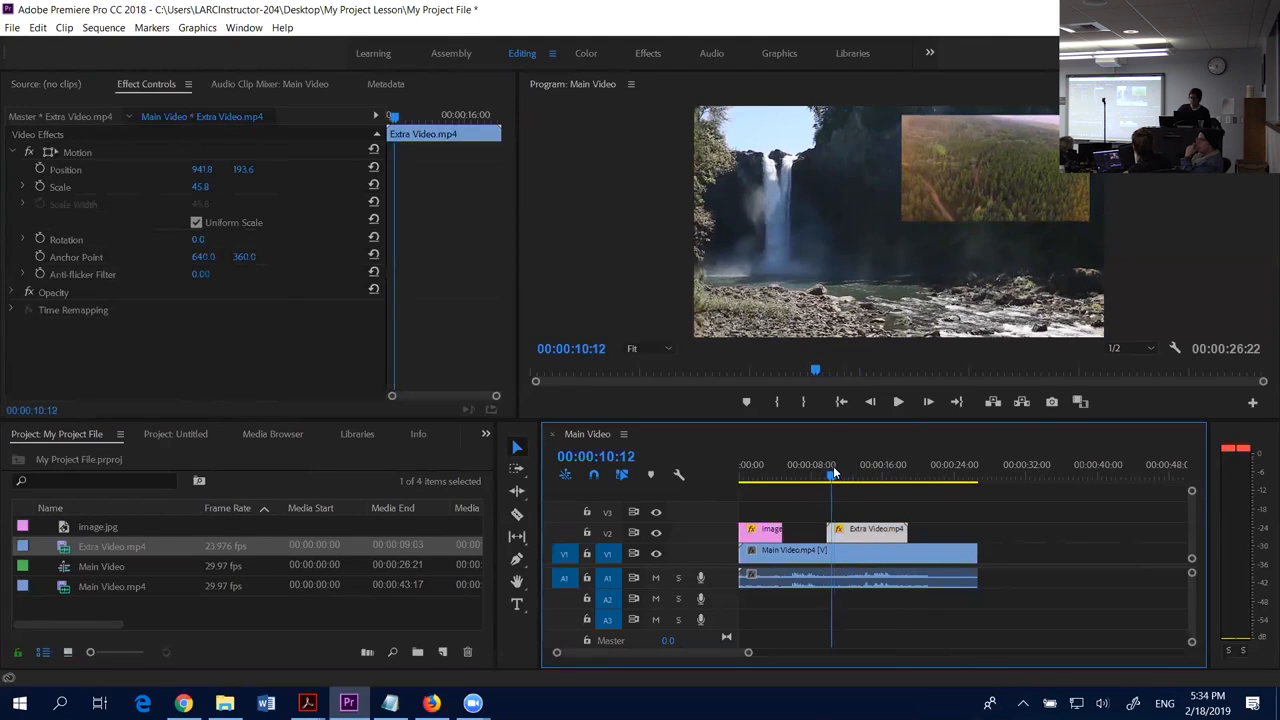
key(space)
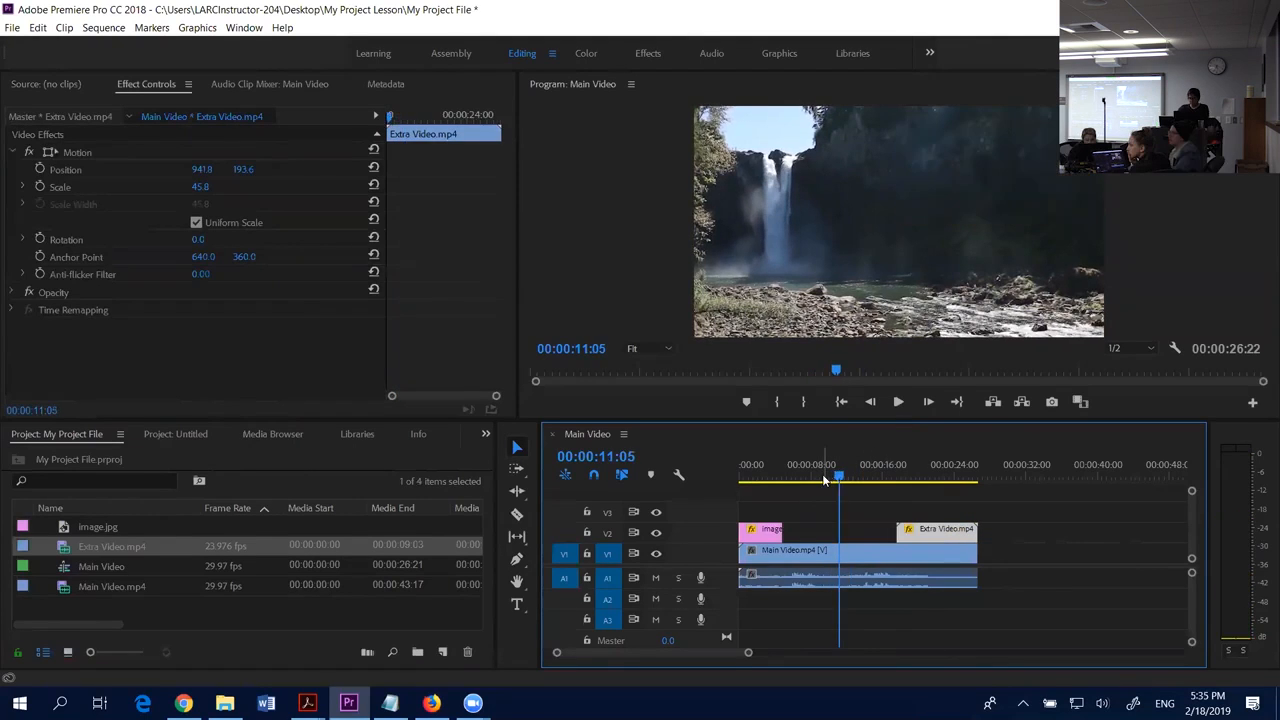
- Add the title text "MY NATURE TRIP" at the start of the sequence and place it at the lower left of the frame
drag(825, 480, 736, 486)
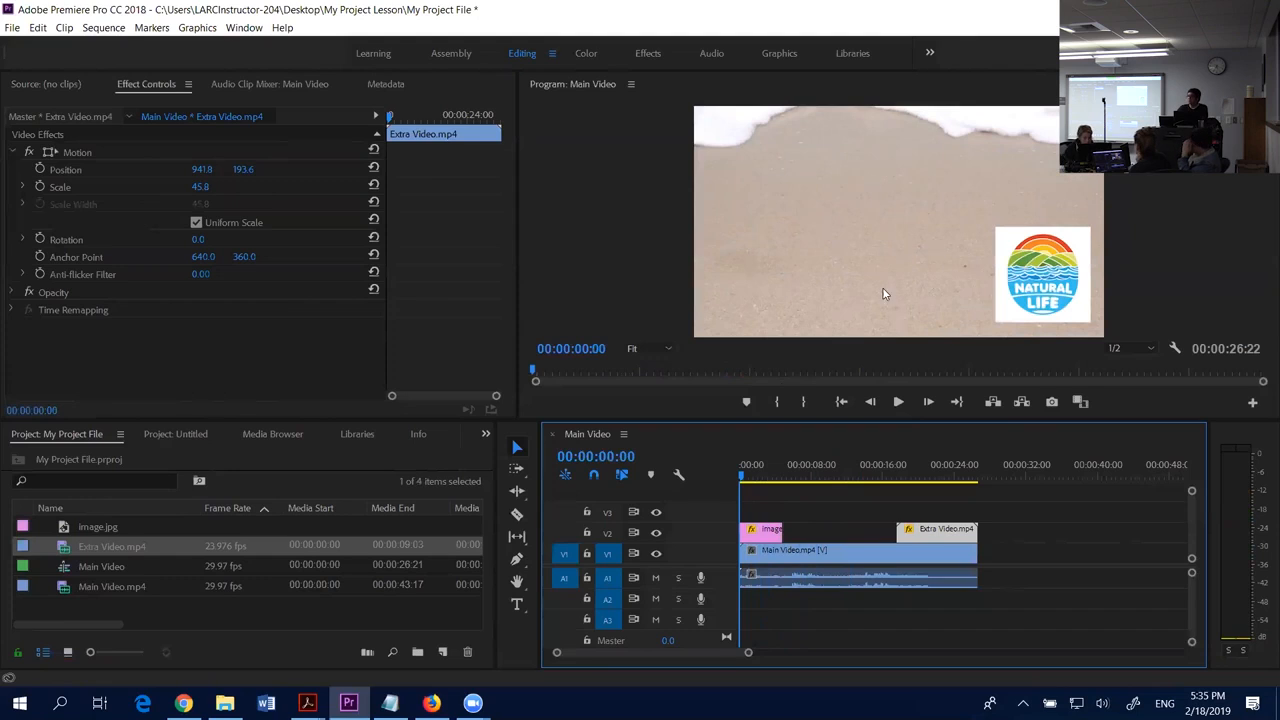
click(517, 605)
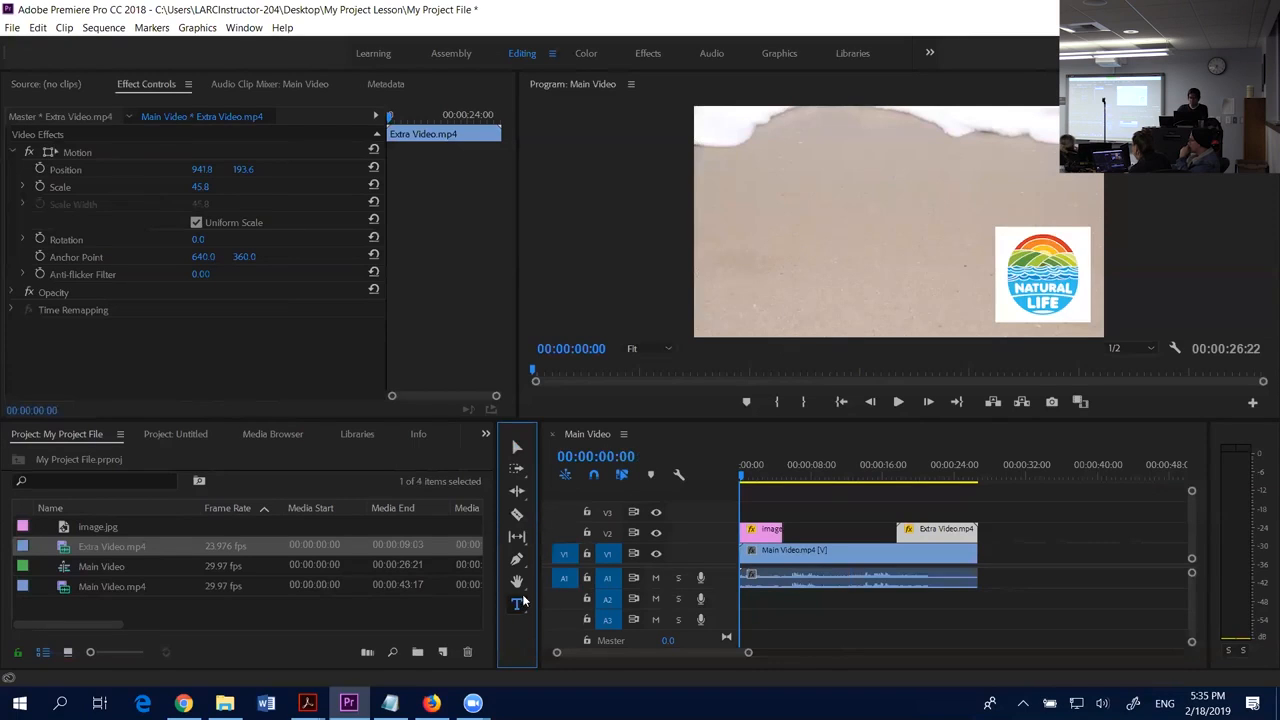
click(820, 238)
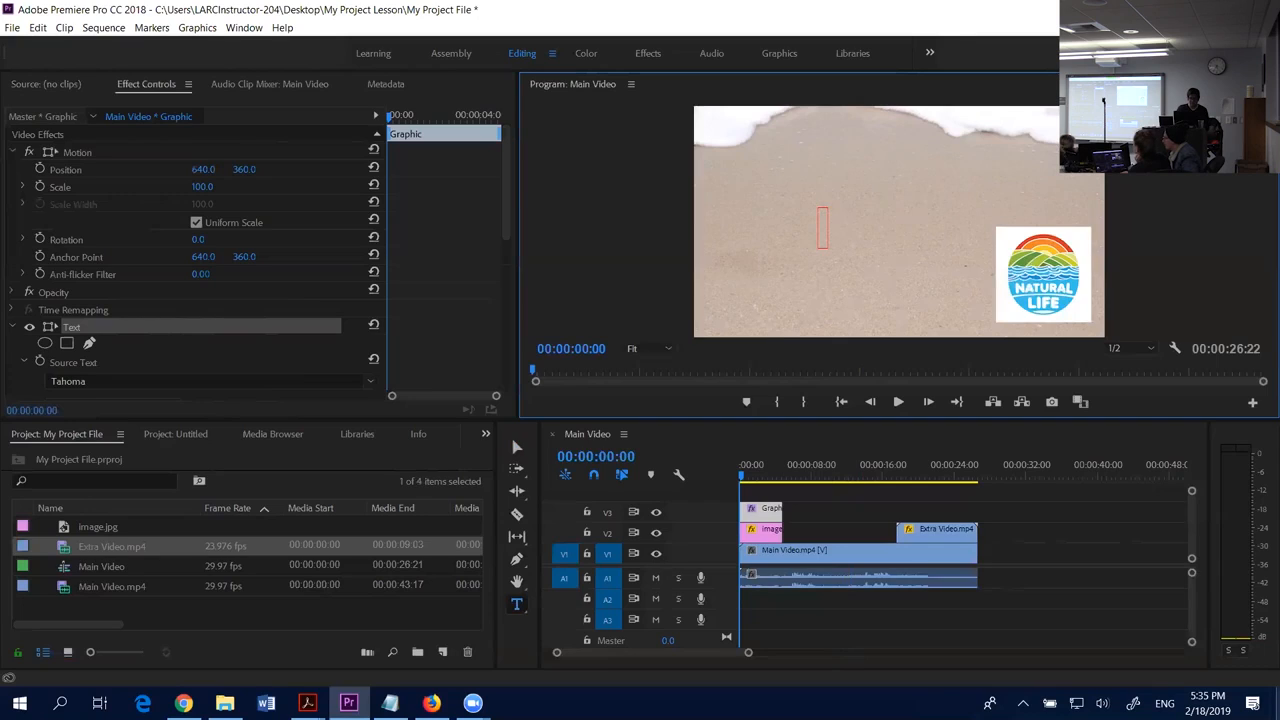
text(MY NATURE)
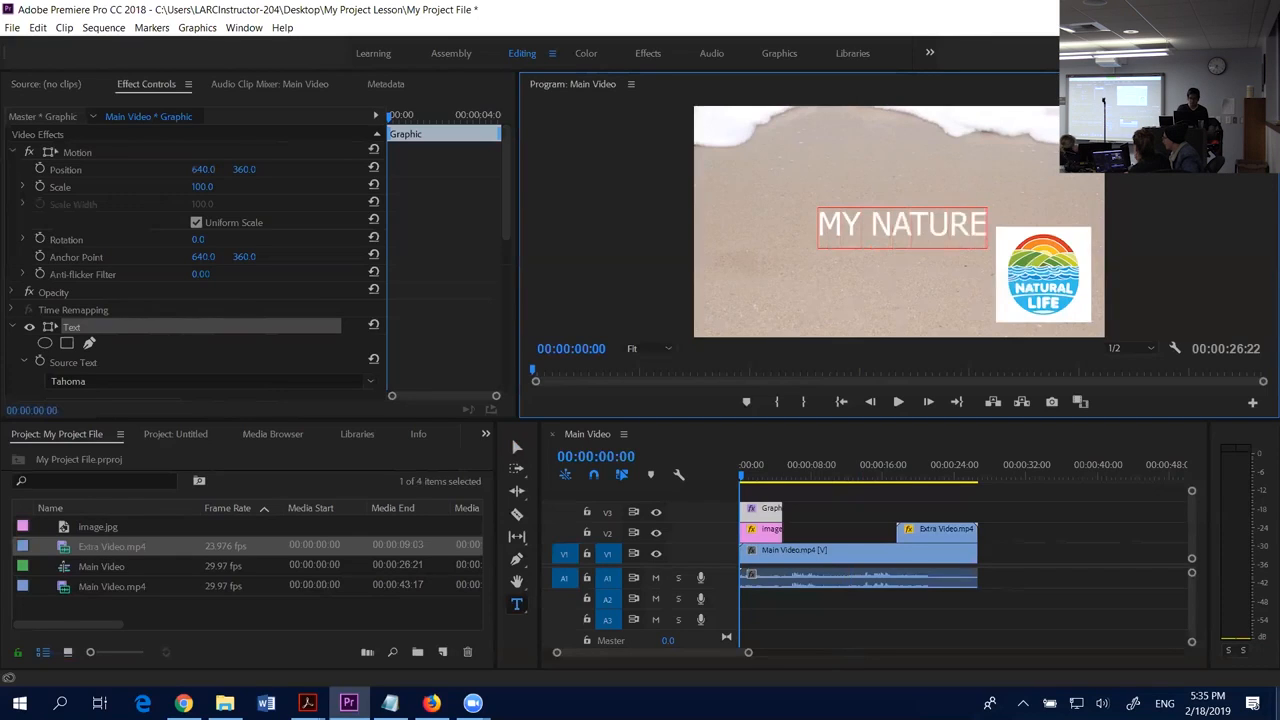
text( TRIP)
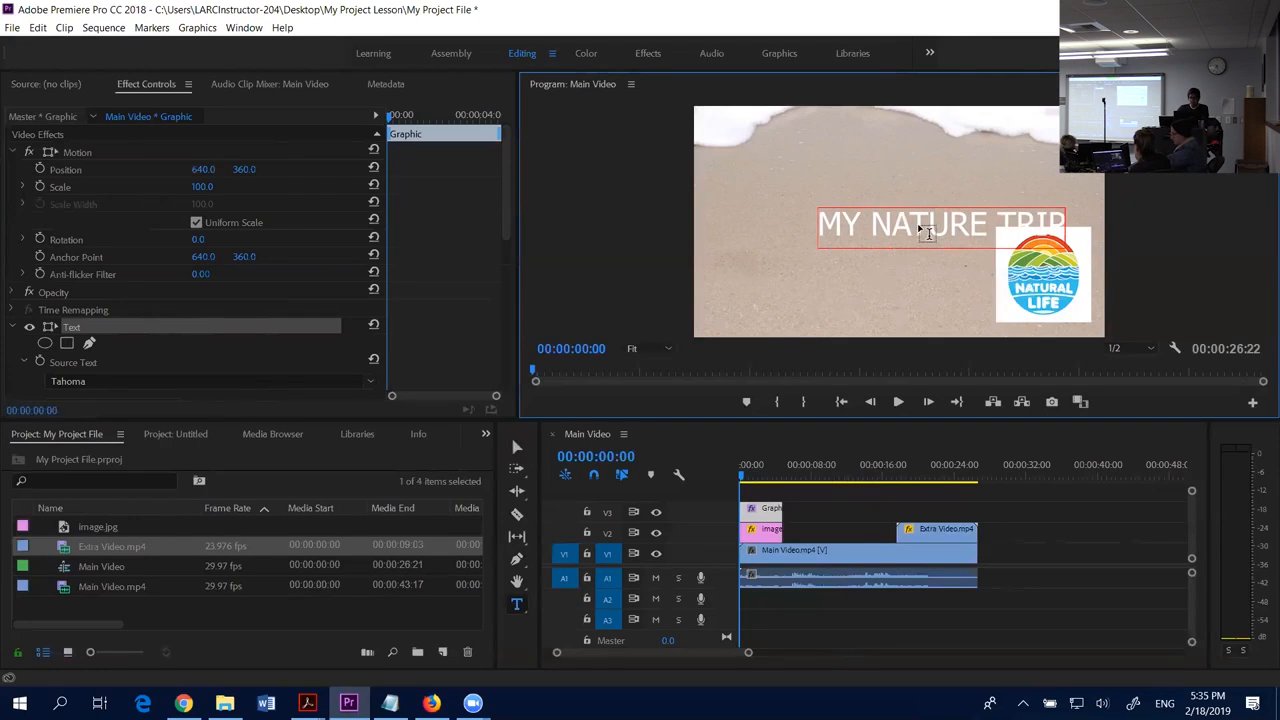
click(516, 450)
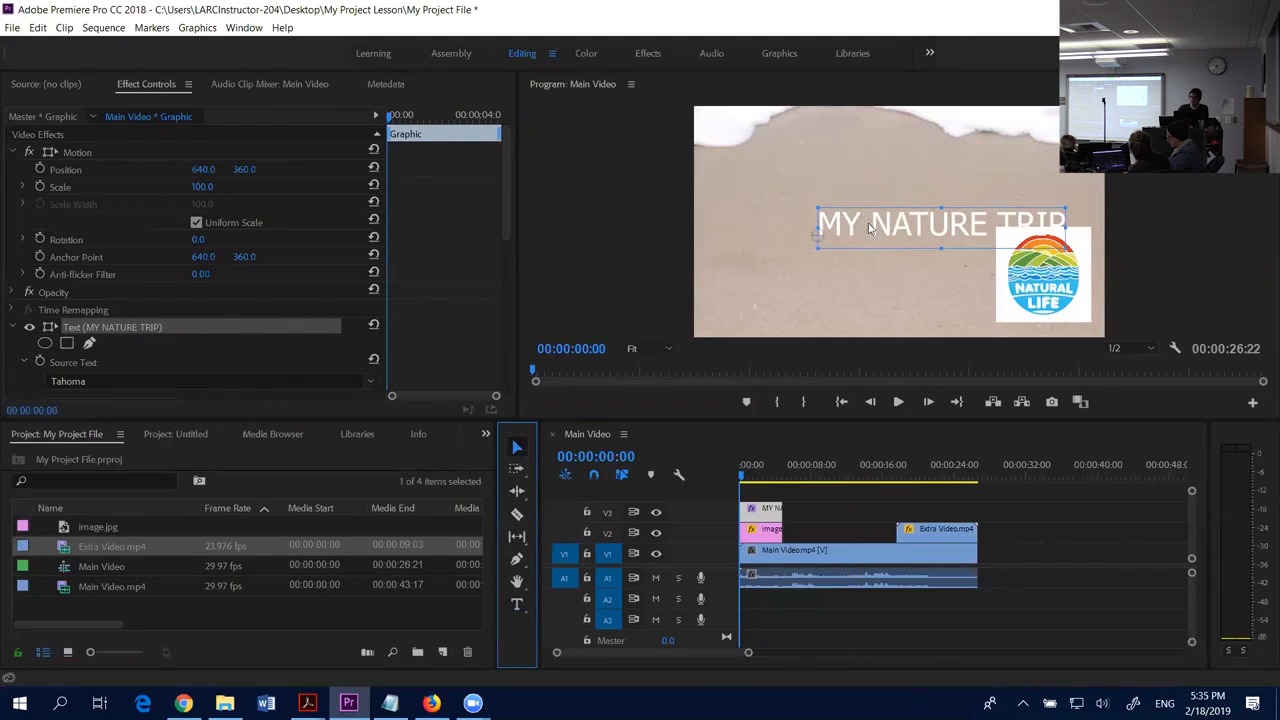
drag(893, 235, 776, 321)
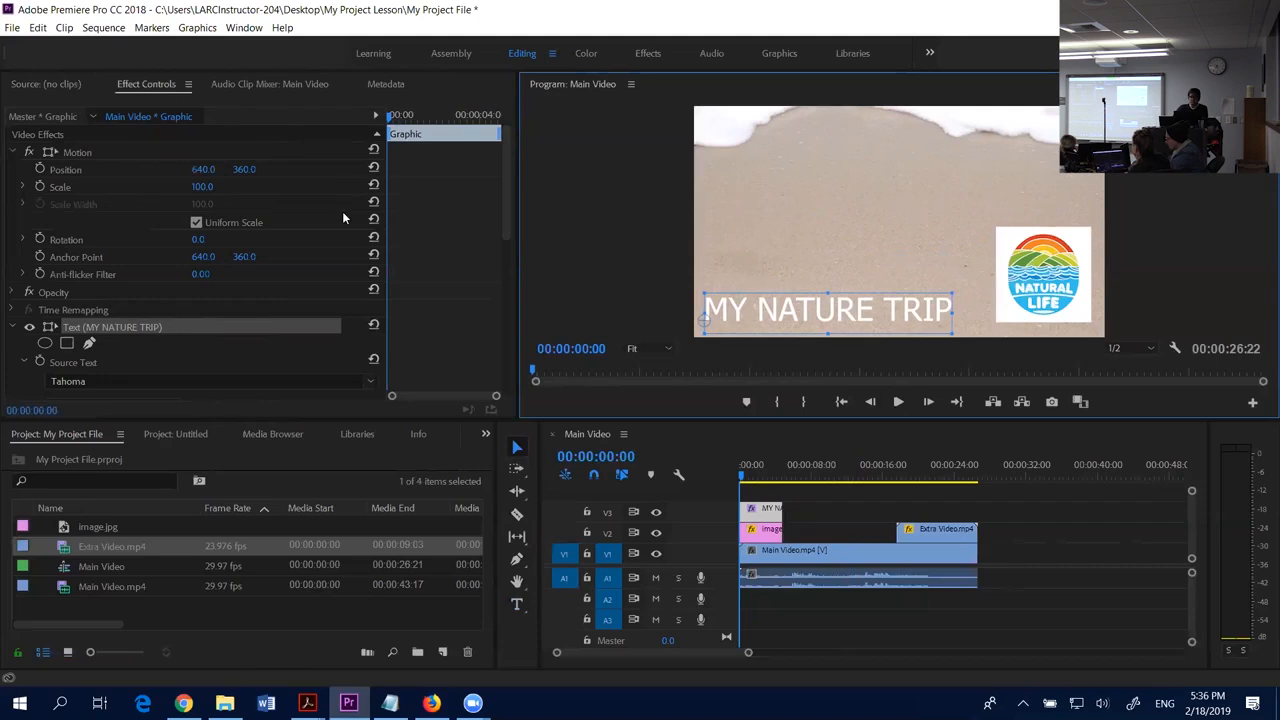
- Set the fill colour of the "MY NATURE TRIP" title text to red (FF0000)
scroll(342, 211, down, 3)
scroll(333, 320, down, 3)
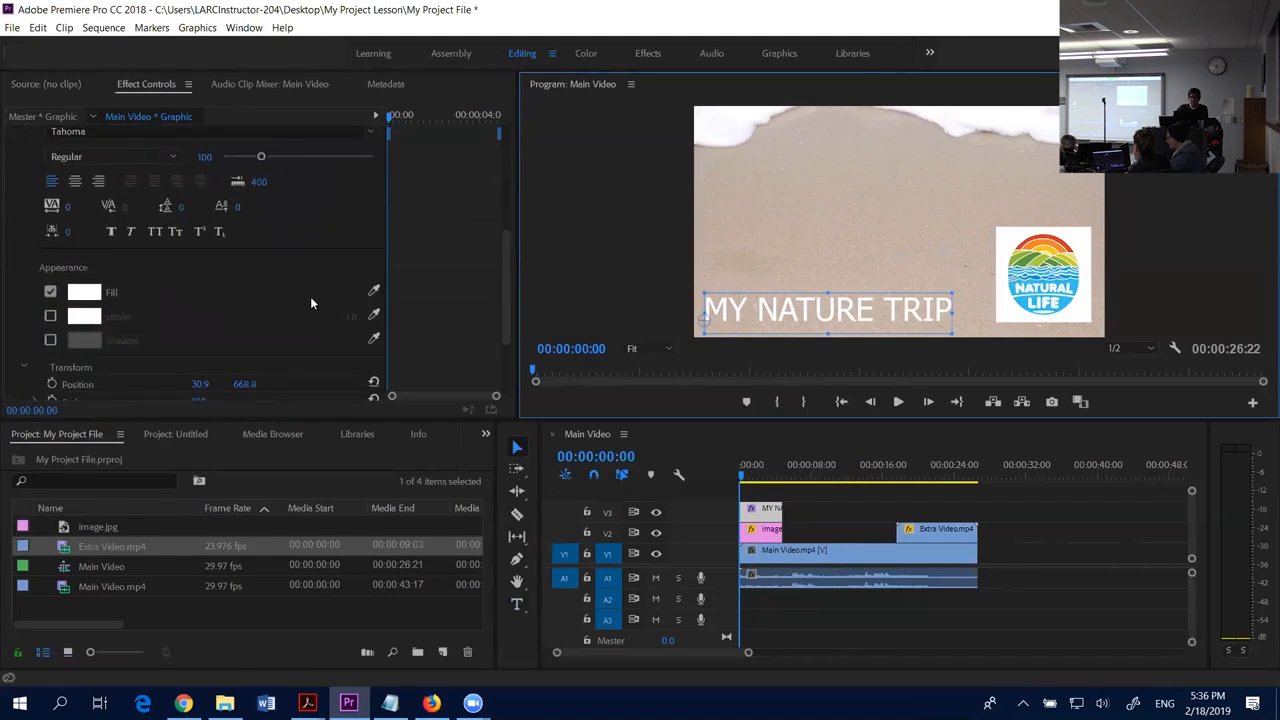
scroll(310, 296, up, 1)
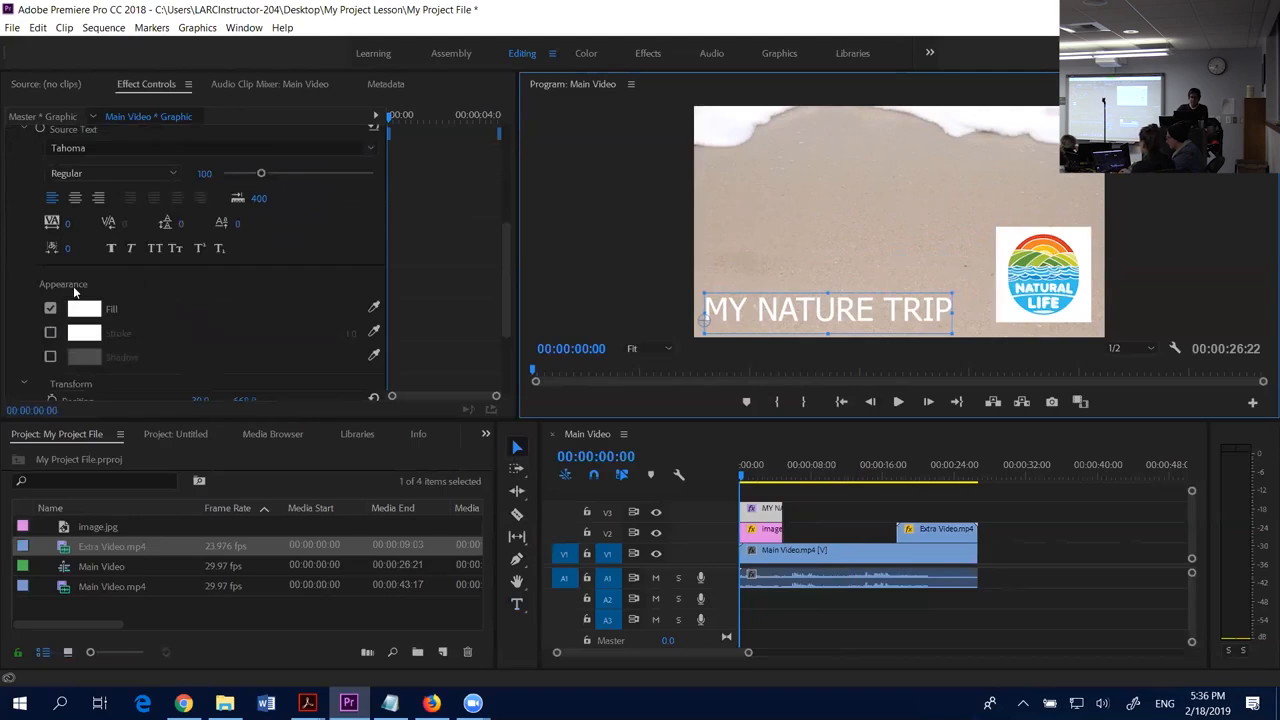
click(88, 310)
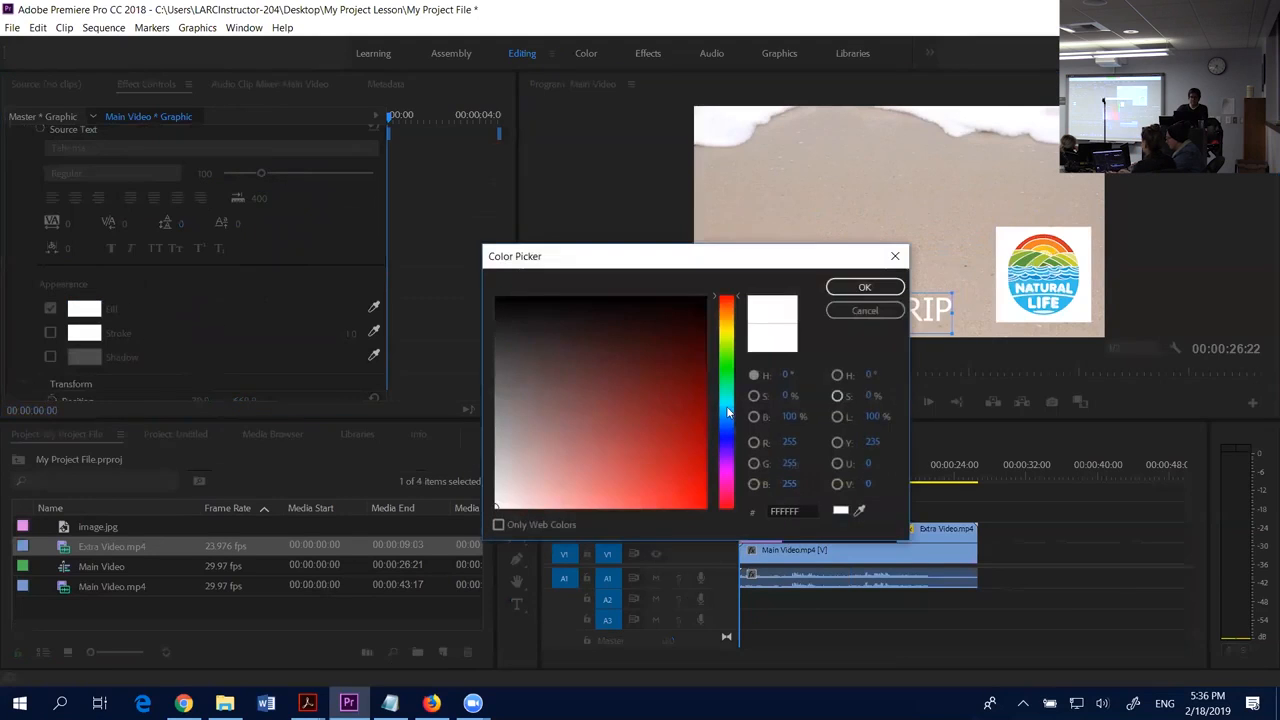
click(706, 506)
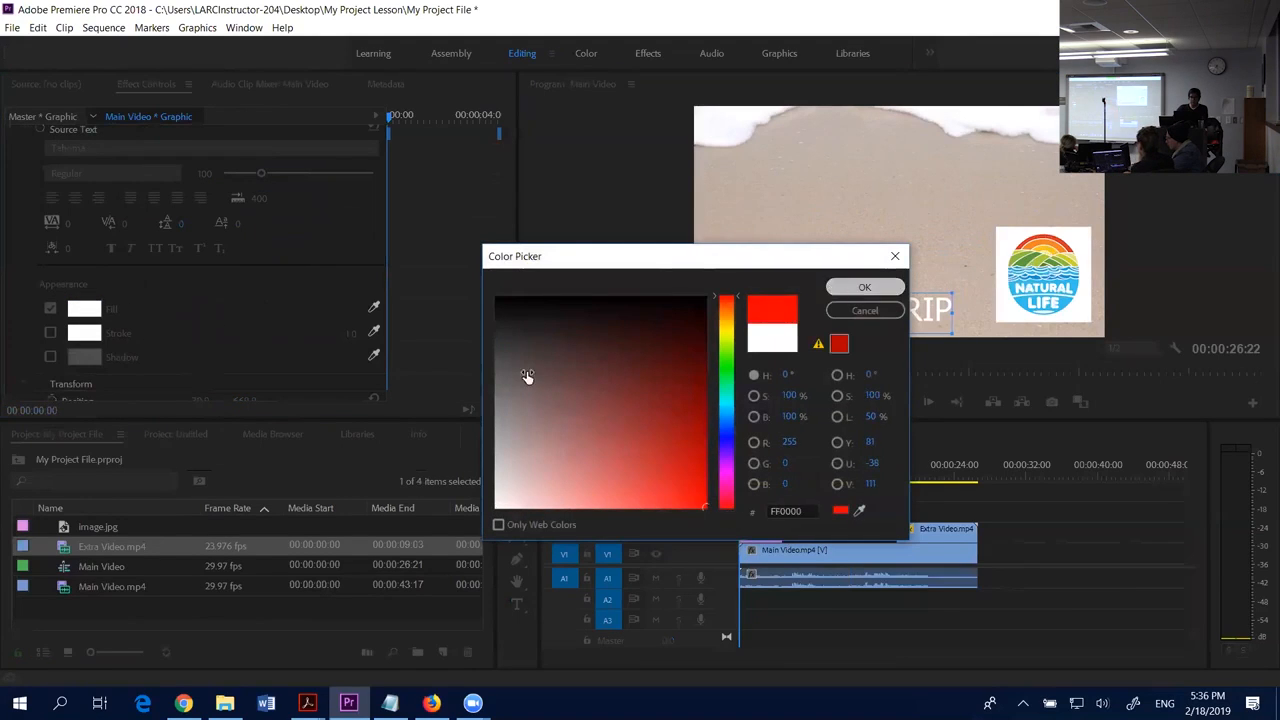
click(862, 288)
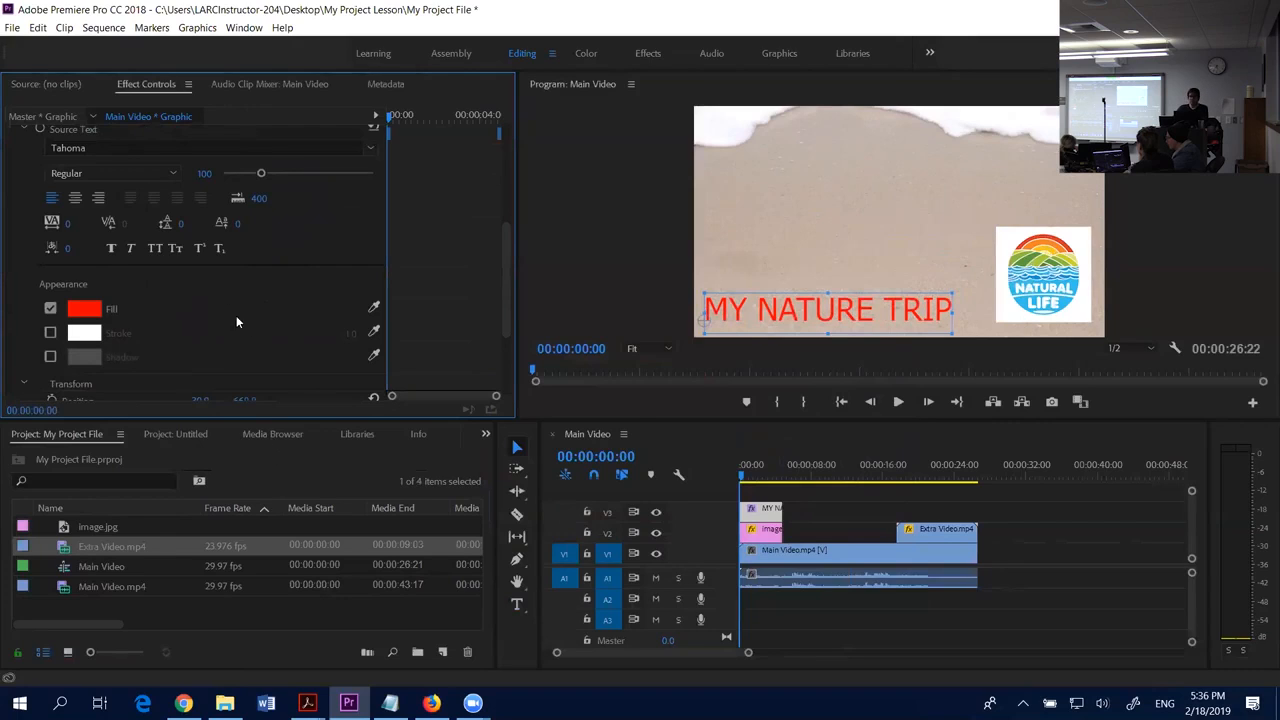
scroll(204, 341, up, 2)
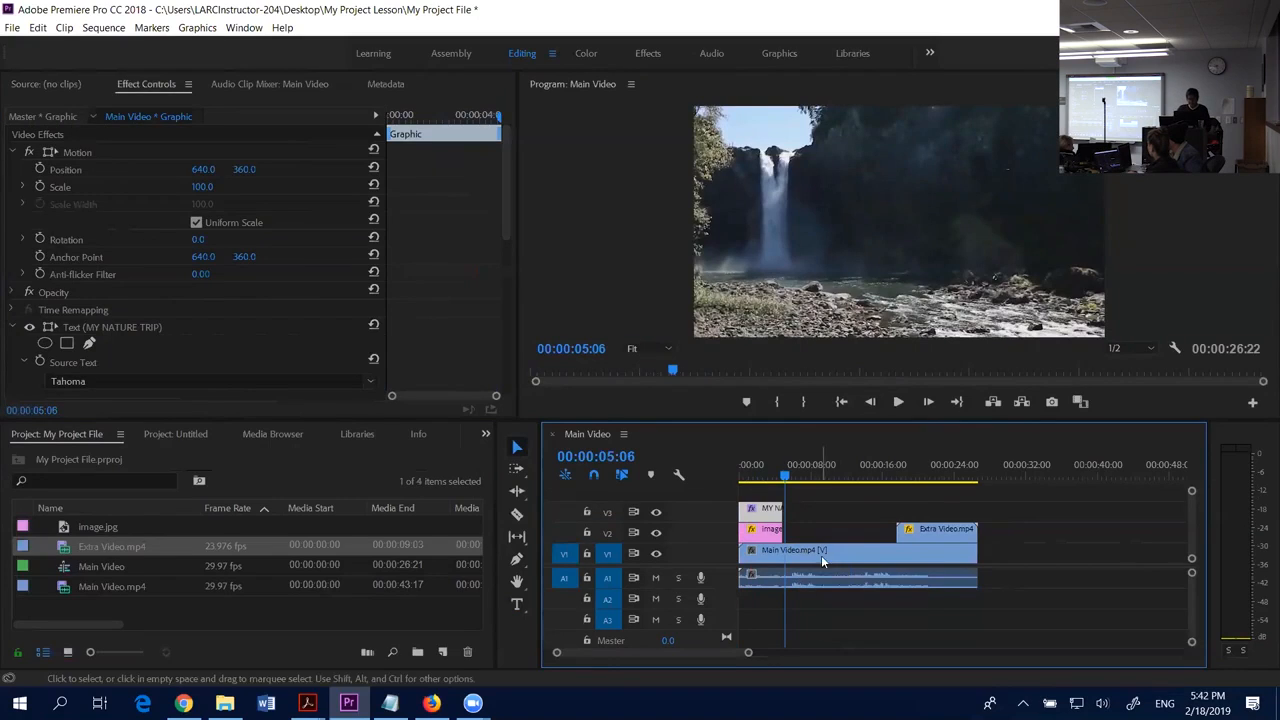
- Play the waterfall footage after the title and return the playhead to about 00:00:05:26
drag(784, 477, 790, 472)
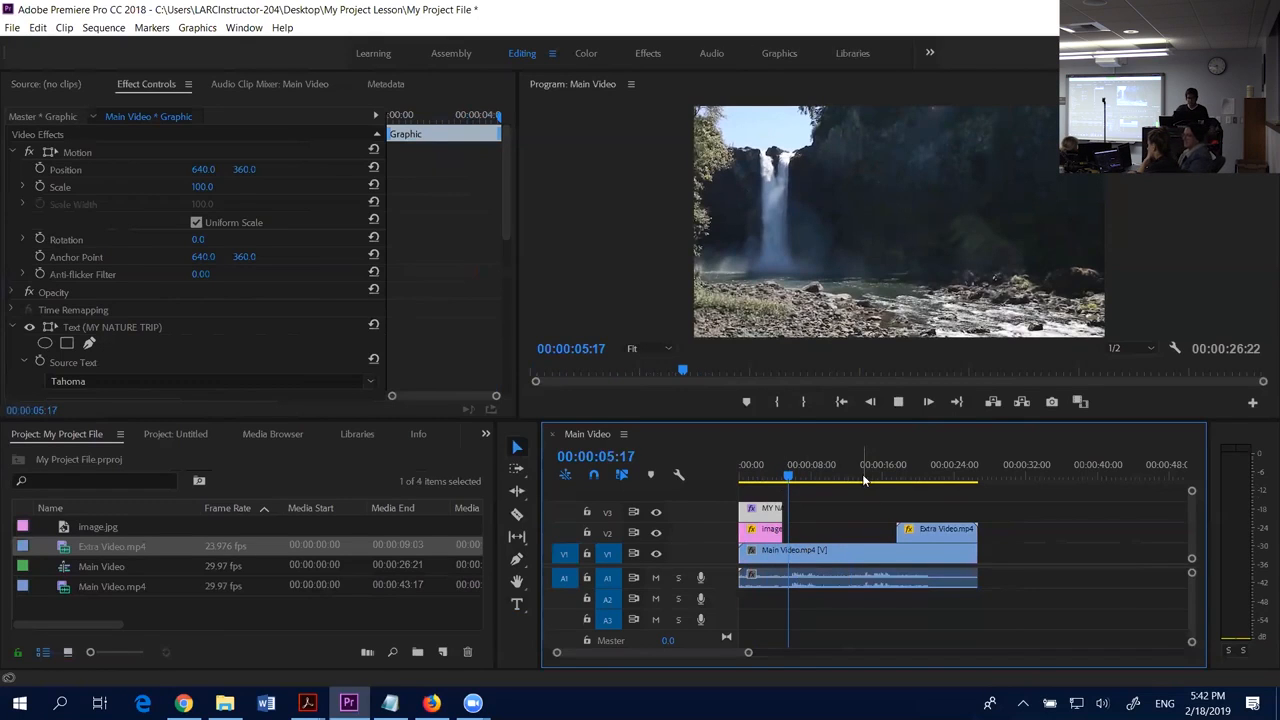
key(space)
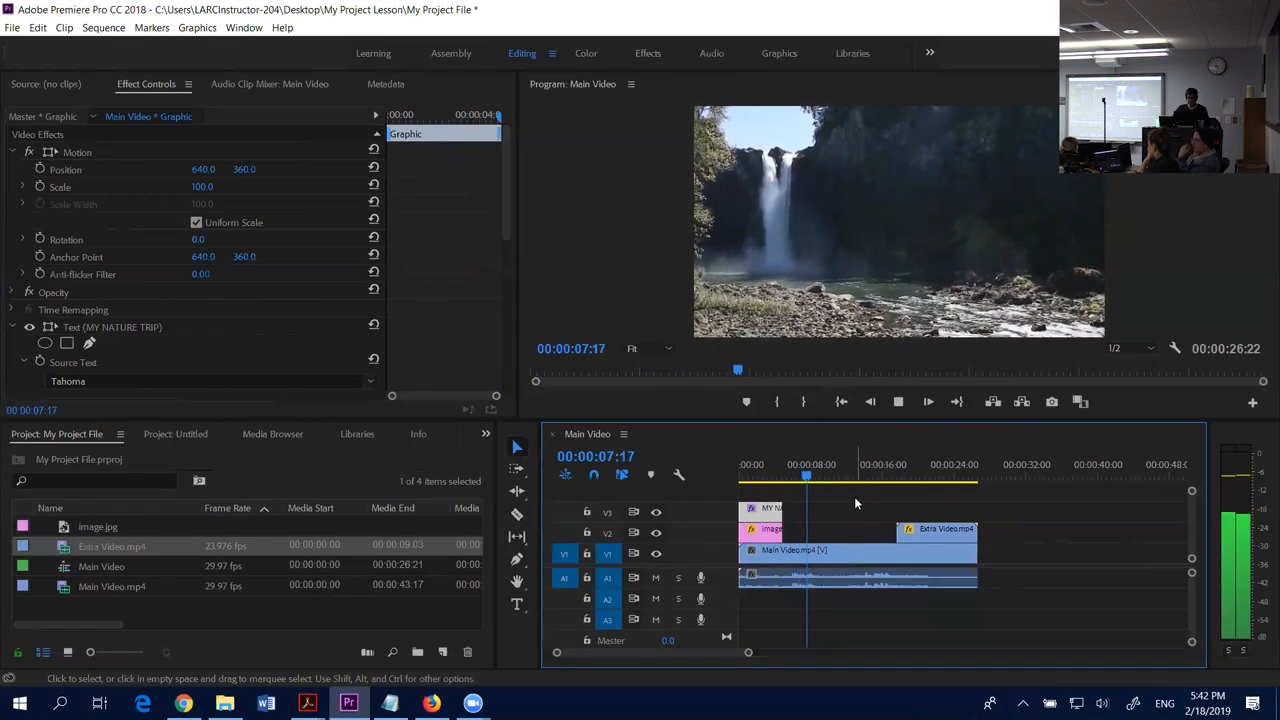
drag(811, 478, 795, 481)
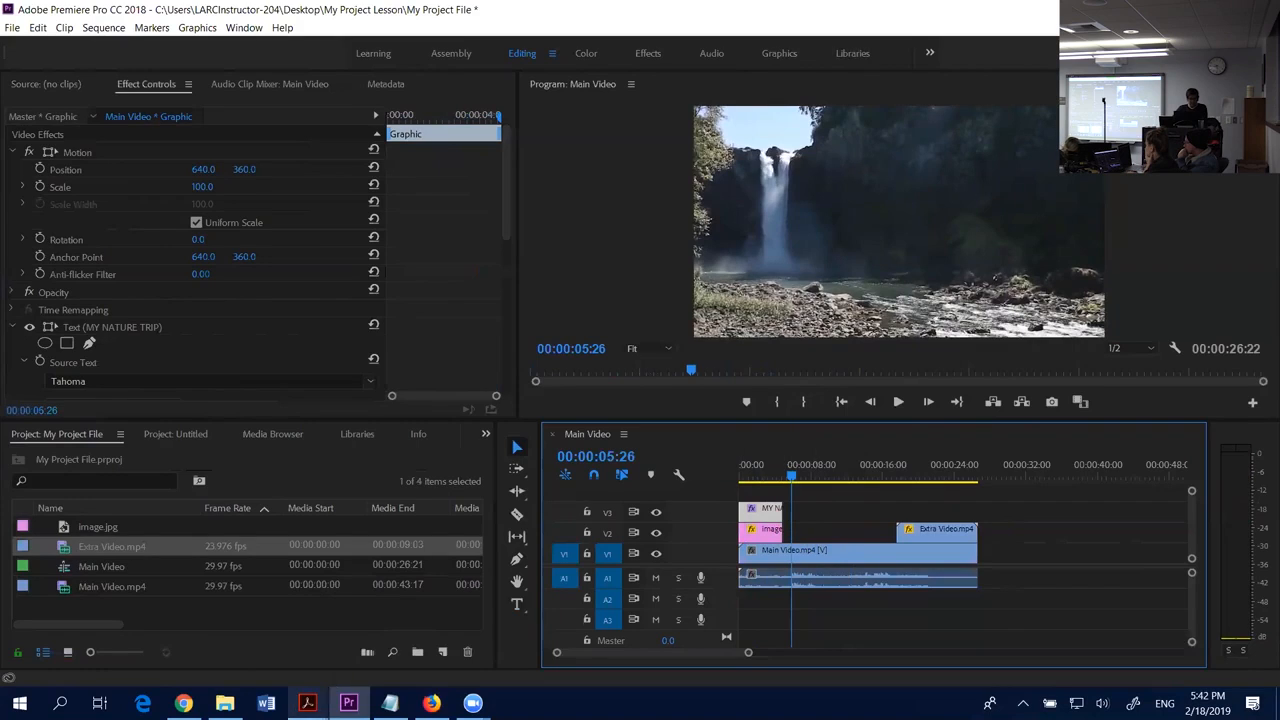
- Switch to Captions.pdf in Acrobat and copy the 6:00 caption "The first thing we encountered was a waterfall"
mouse_move(307, 703)
click(290, 630)
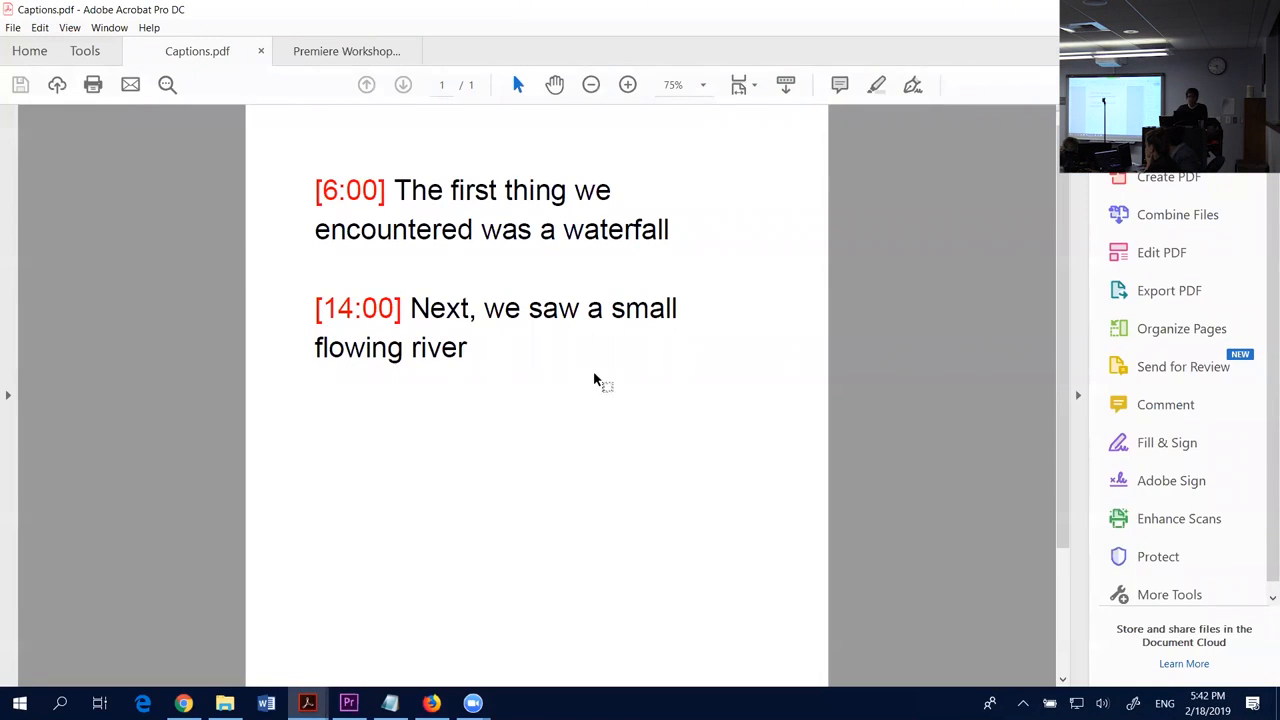
drag(668, 229, 395, 190)
key(ctrl+c)
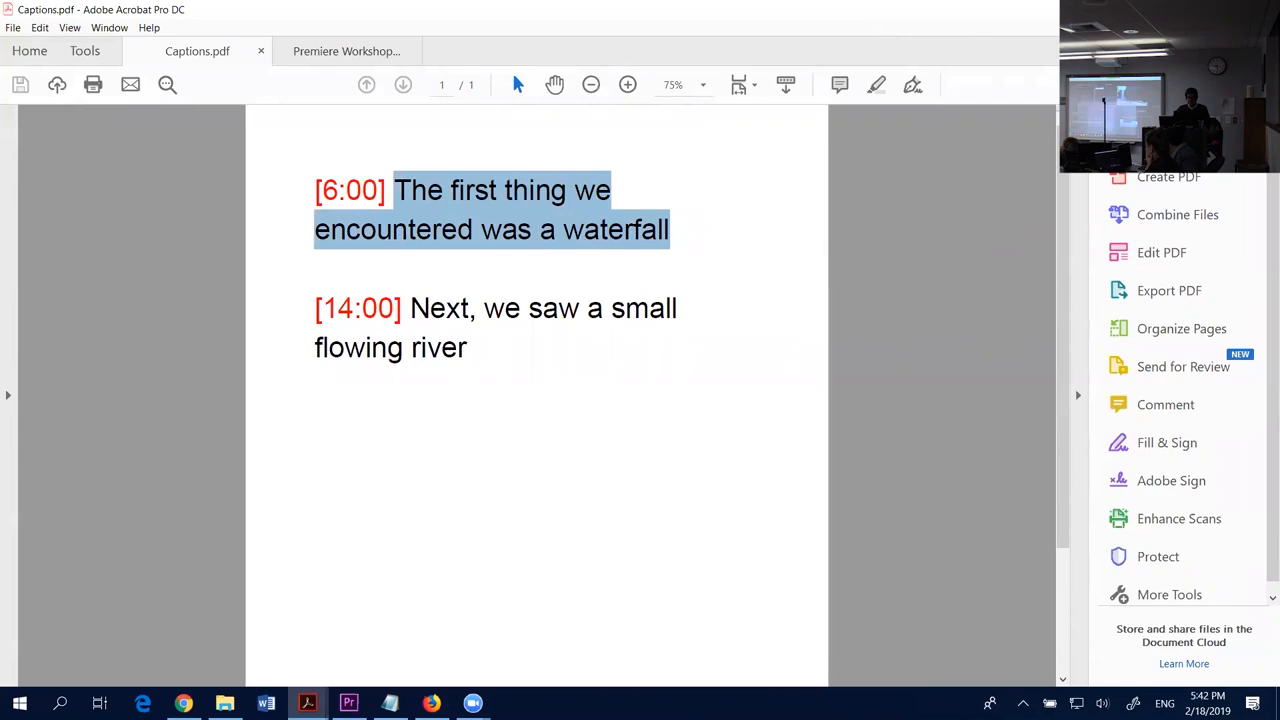
- Switch back to Premiere Pro and paste the copied caption as a new text graphic at 00:00:06:00
key(alt+Tab)
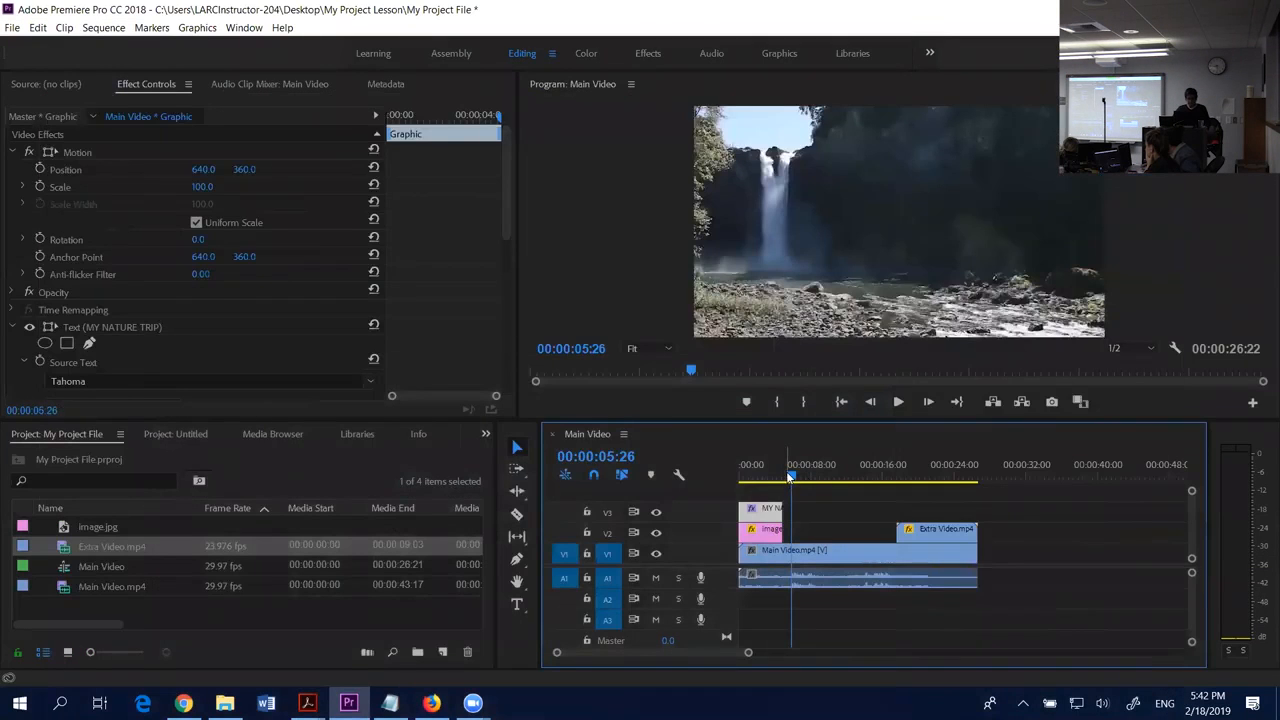
drag(795, 479, 801, 481)
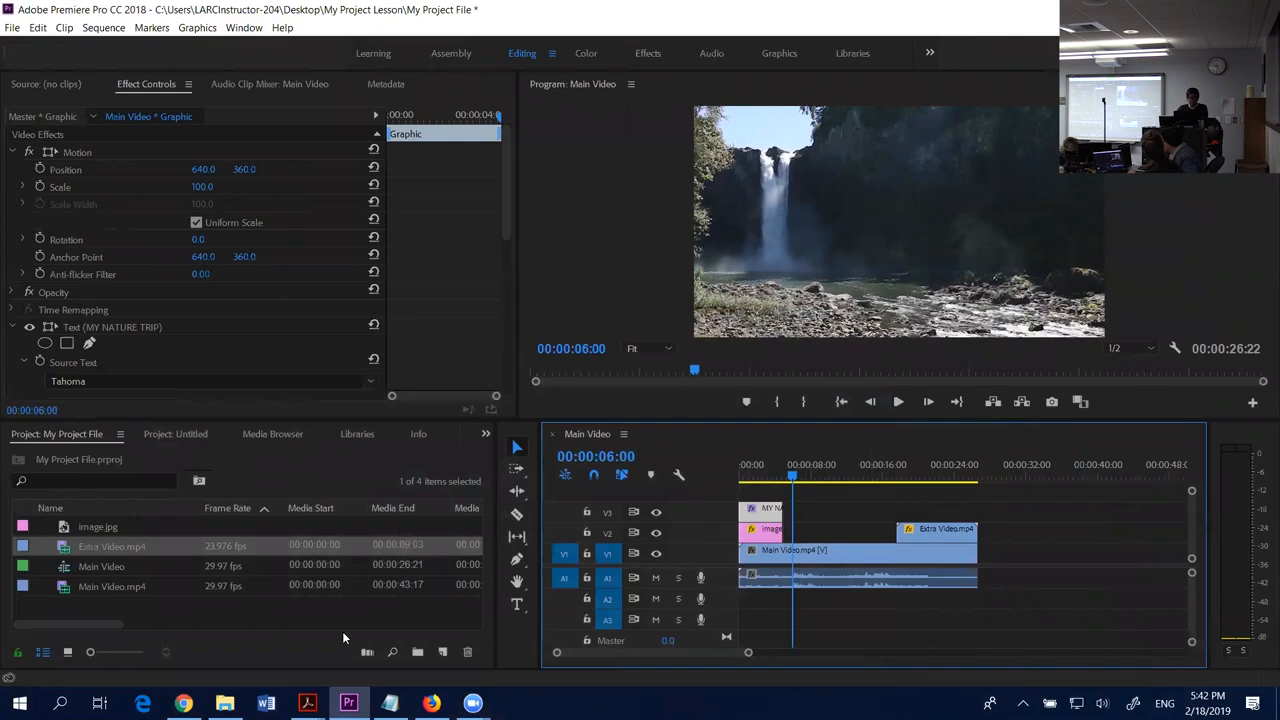
click(518, 605)
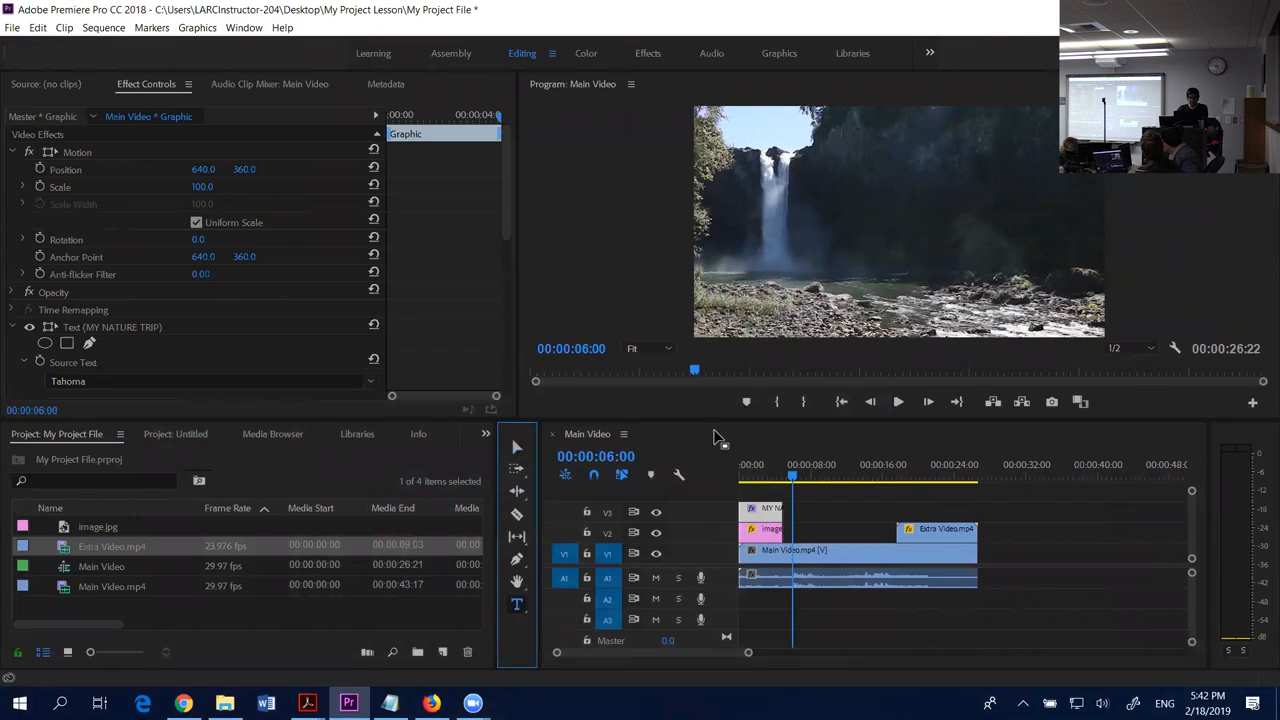
click(761, 236)
click(761, 238)
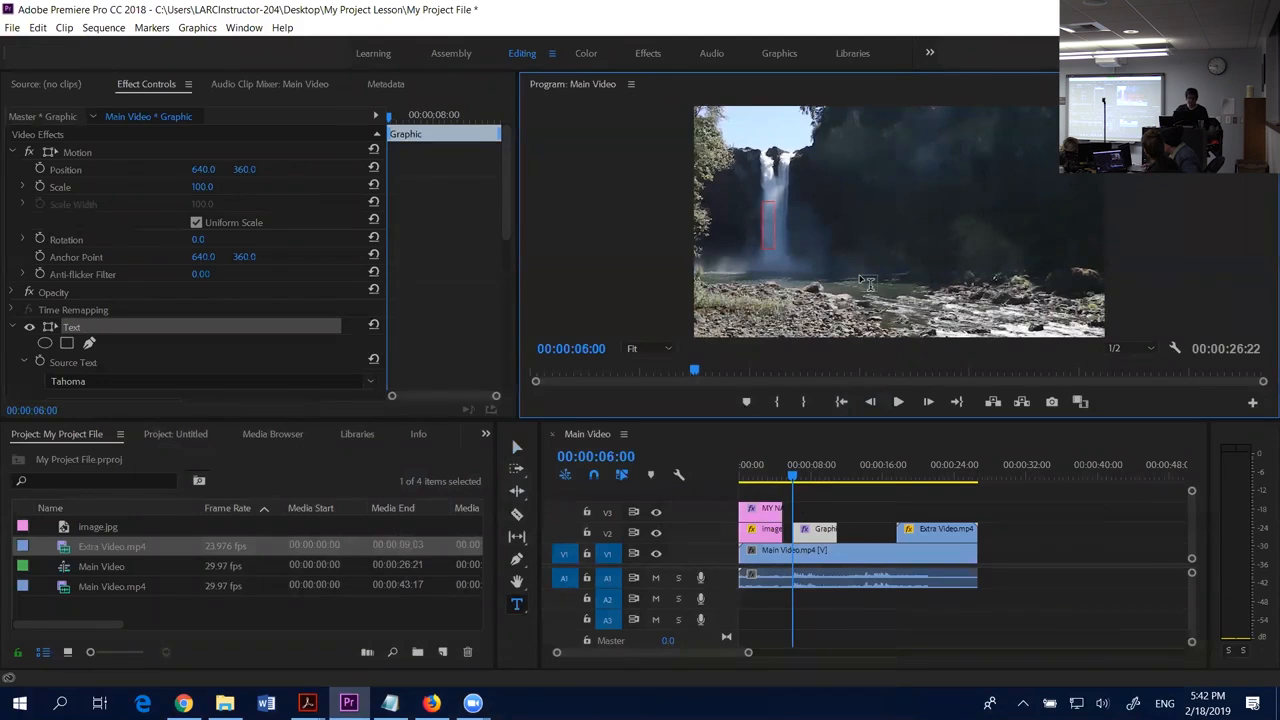
key(ctrl+v)
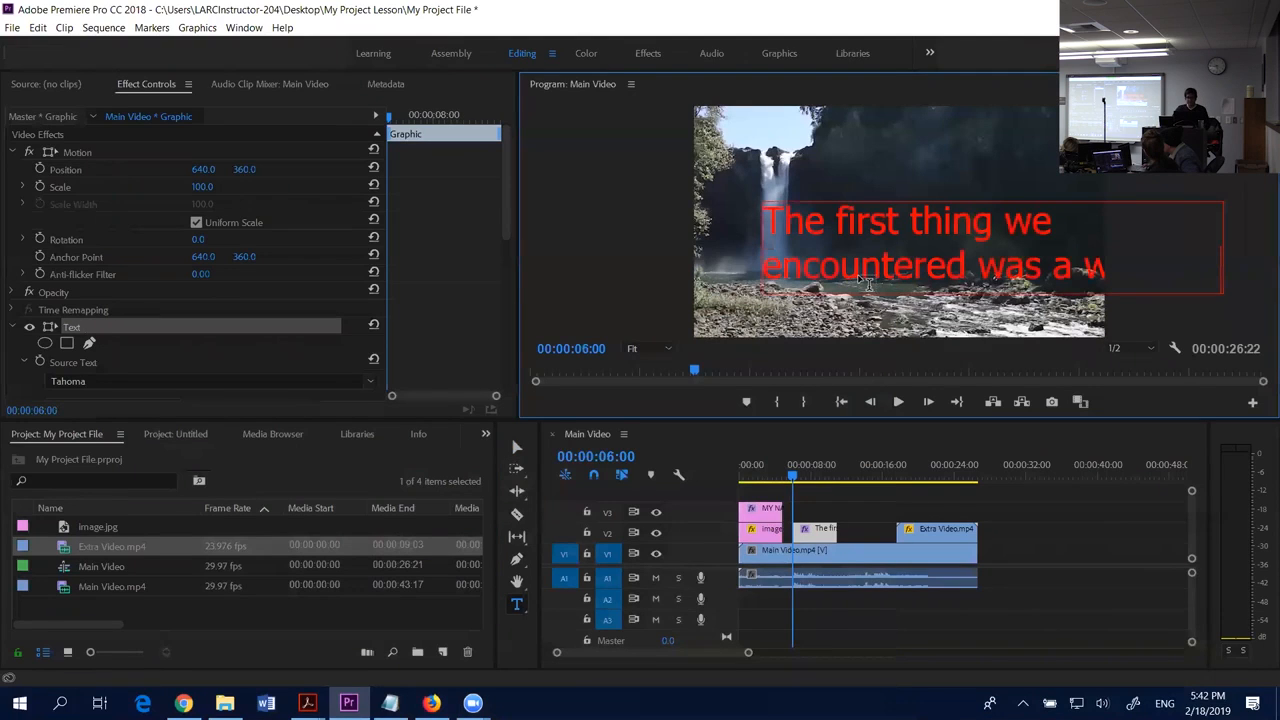
click(516, 448)
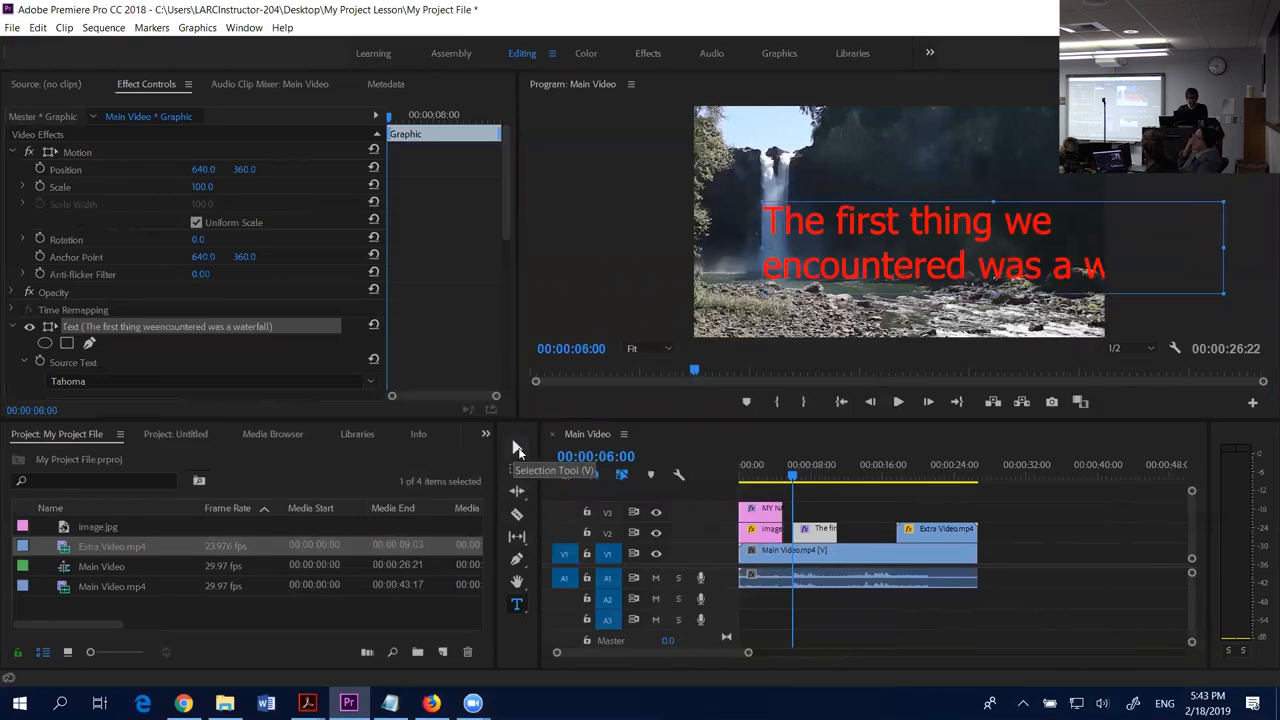
- Move the caption to the lower left of the frame and reduce its font size to 94
drag(921, 232, 865, 270)
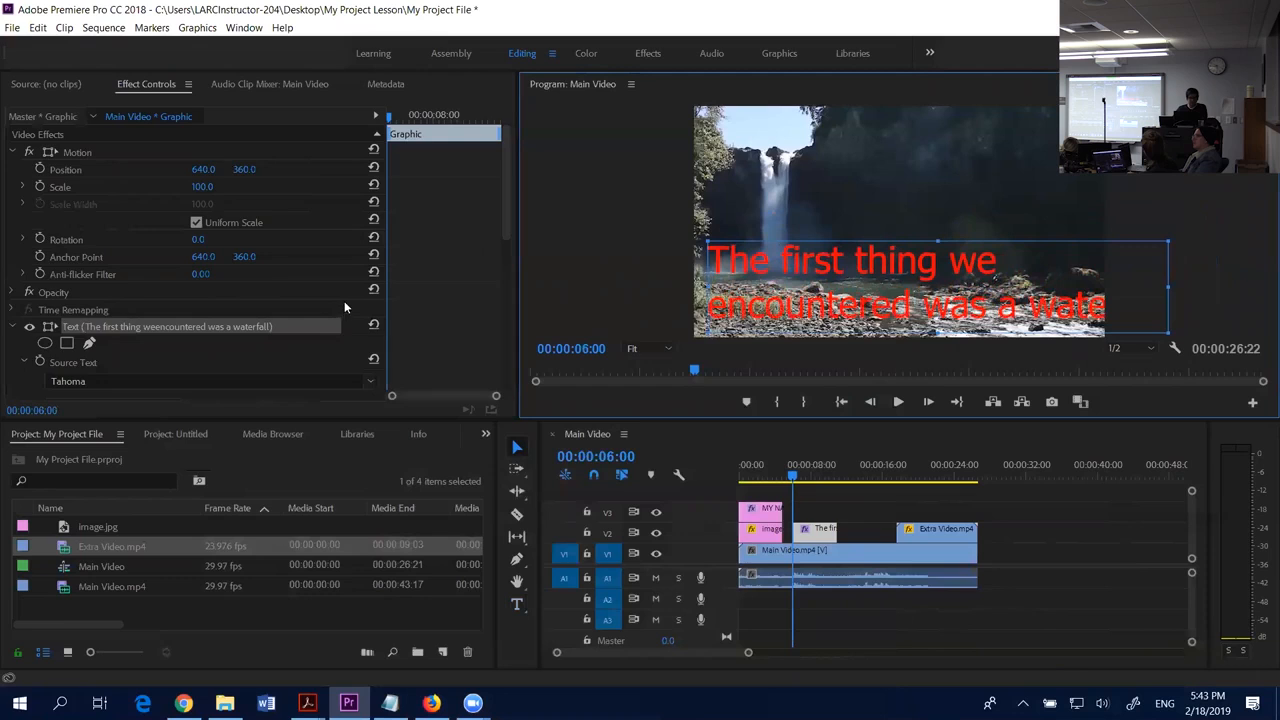
scroll(344, 301, down, 5)
drag(267, 257, 258, 260)
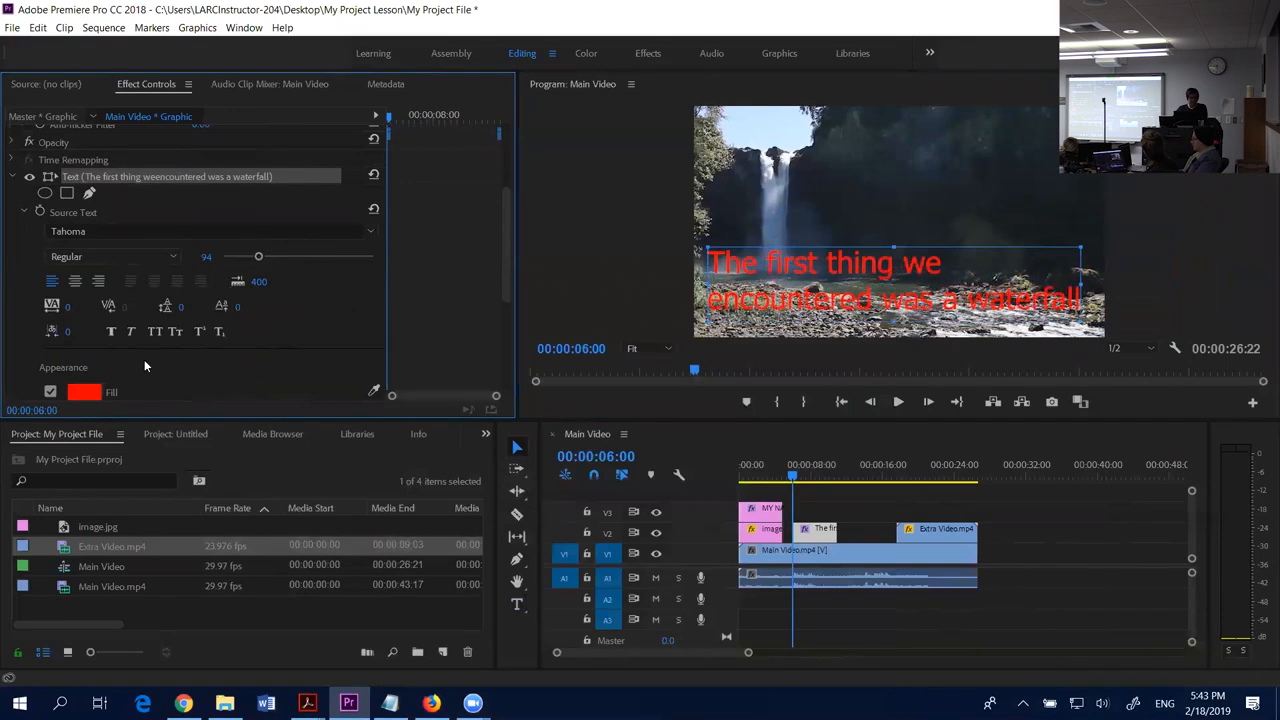
- Set the caption's fill colour to white (FFFFFF) and nudge the text slightly lower in the frame
click(84, 391)
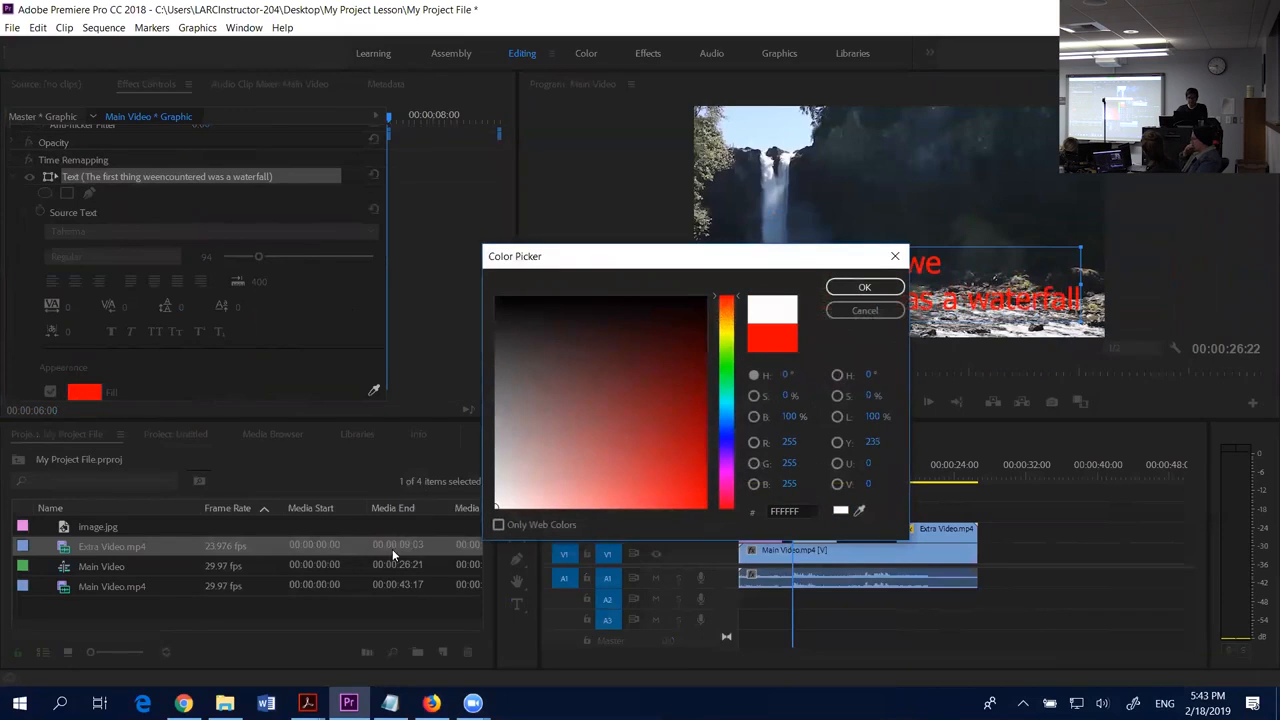
click(864, 287)
drag(862, 276, 860, 273)
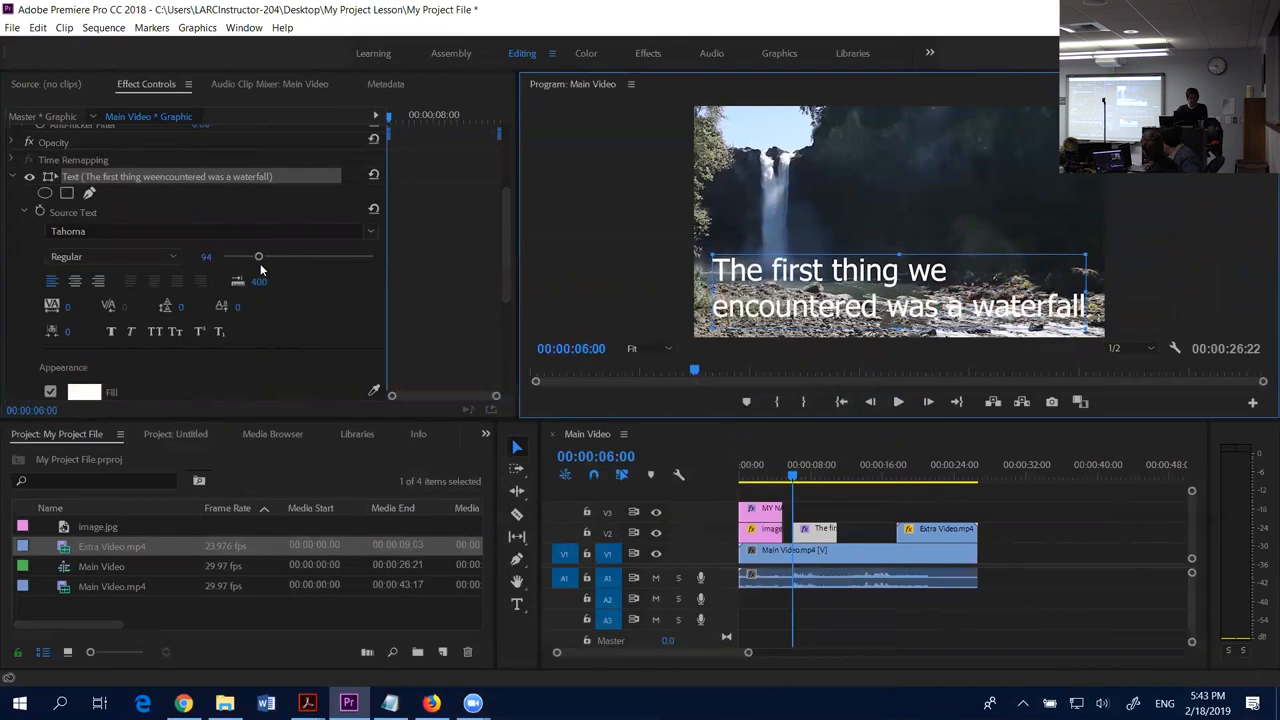
- Reduce the caption's font size to 58 and reposition it near the bottom centre of the frame
drag(258, 260, 244, 257)
drag(945, 288, 987, 289)
drag(862, 283, 889, 292)
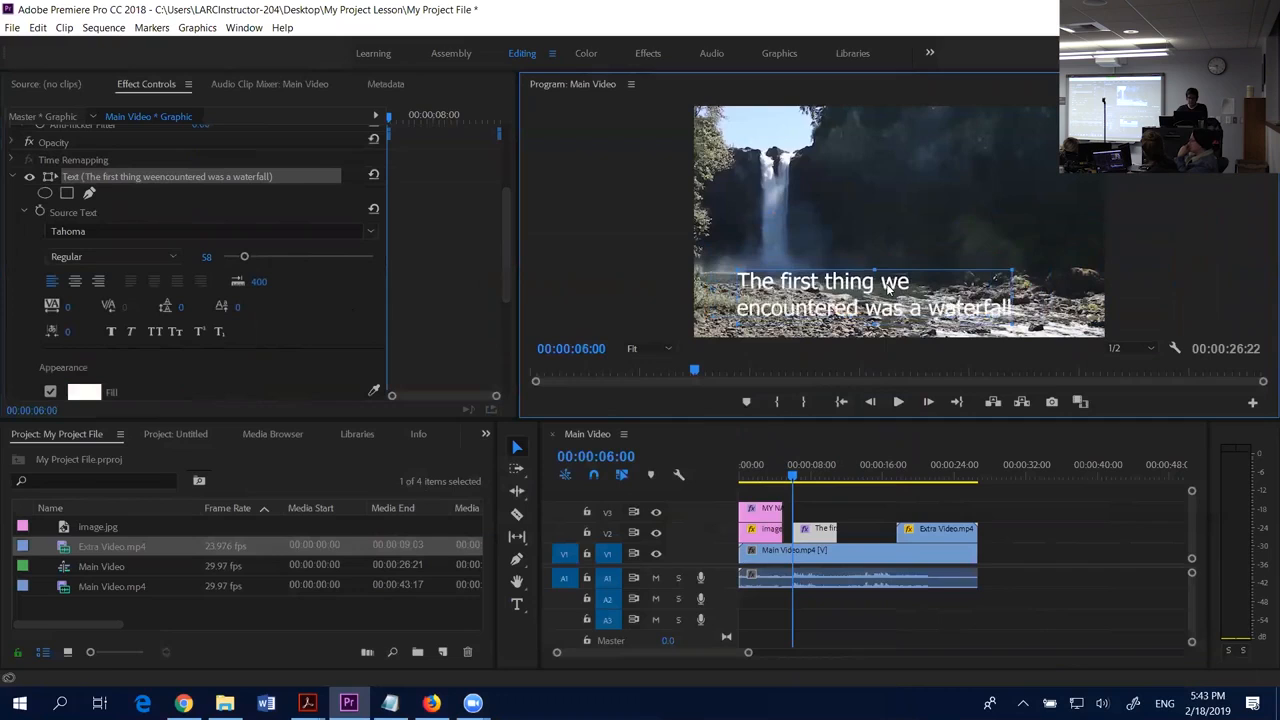
- Remove the line break before "encountered" so the caption runs on a single line
double_click(789, 305)
click(746, 311)
click(743, 310)
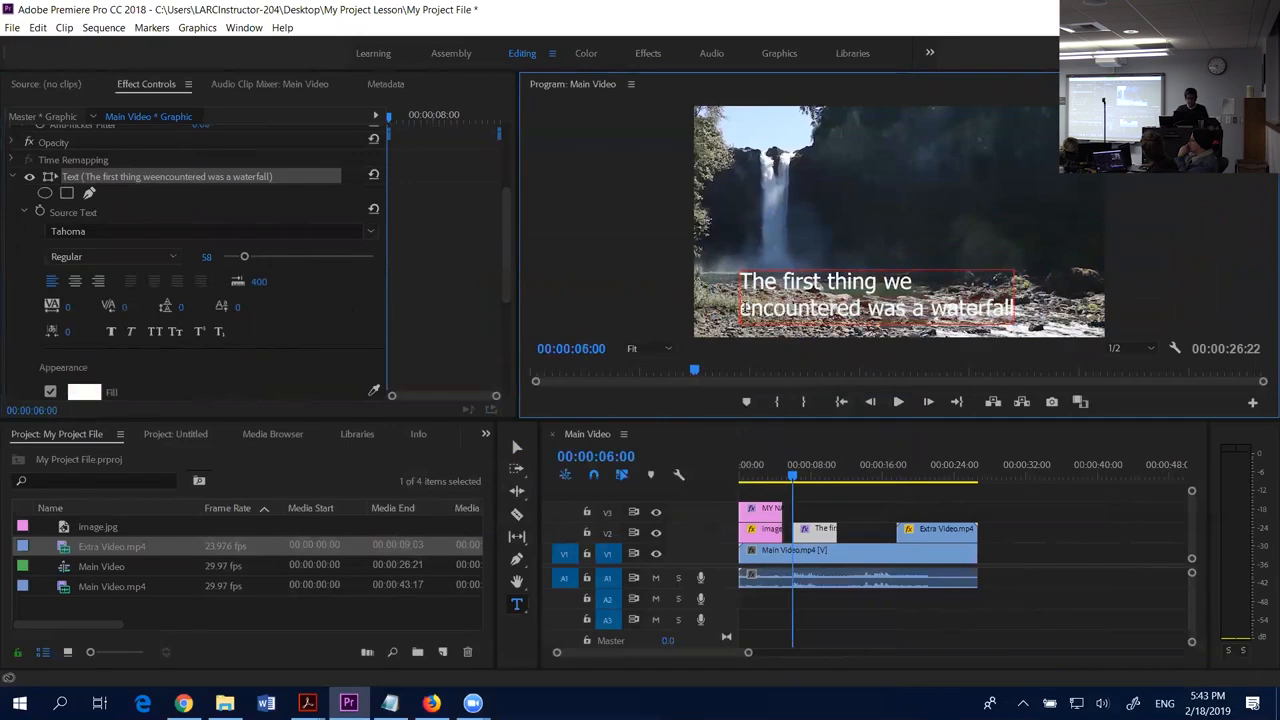
key(BackSpace)
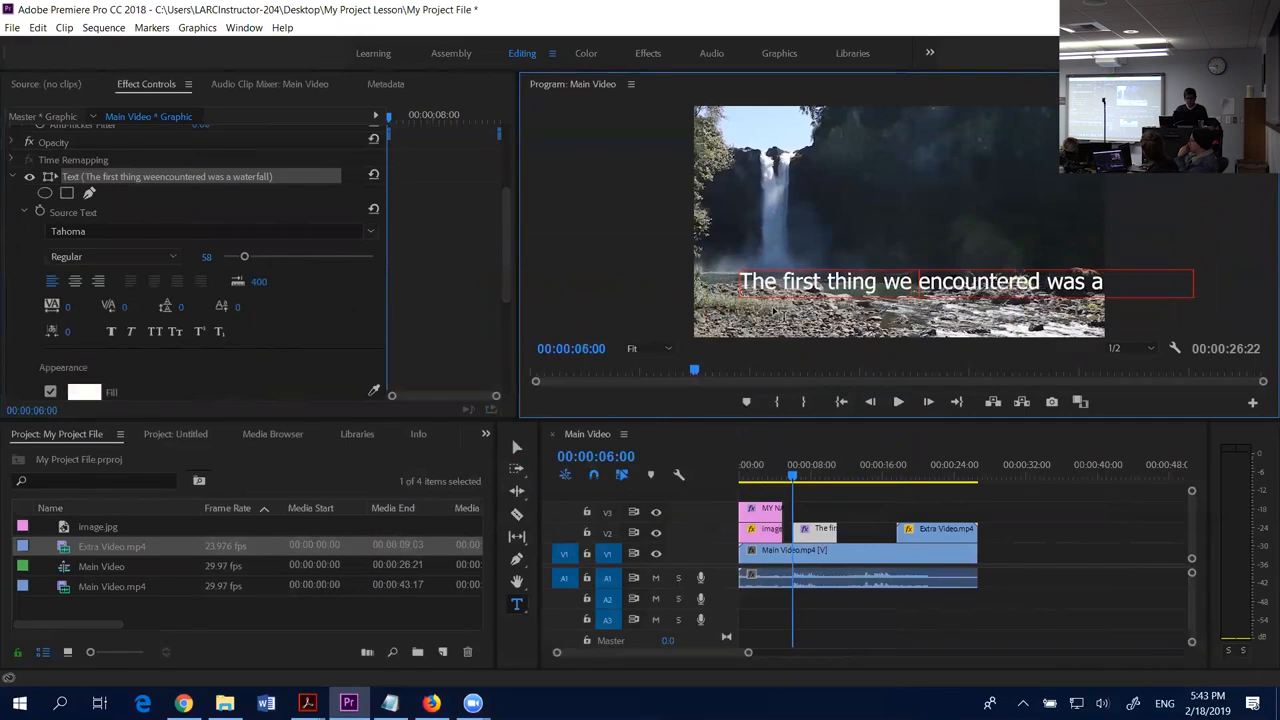
click(517, 448)
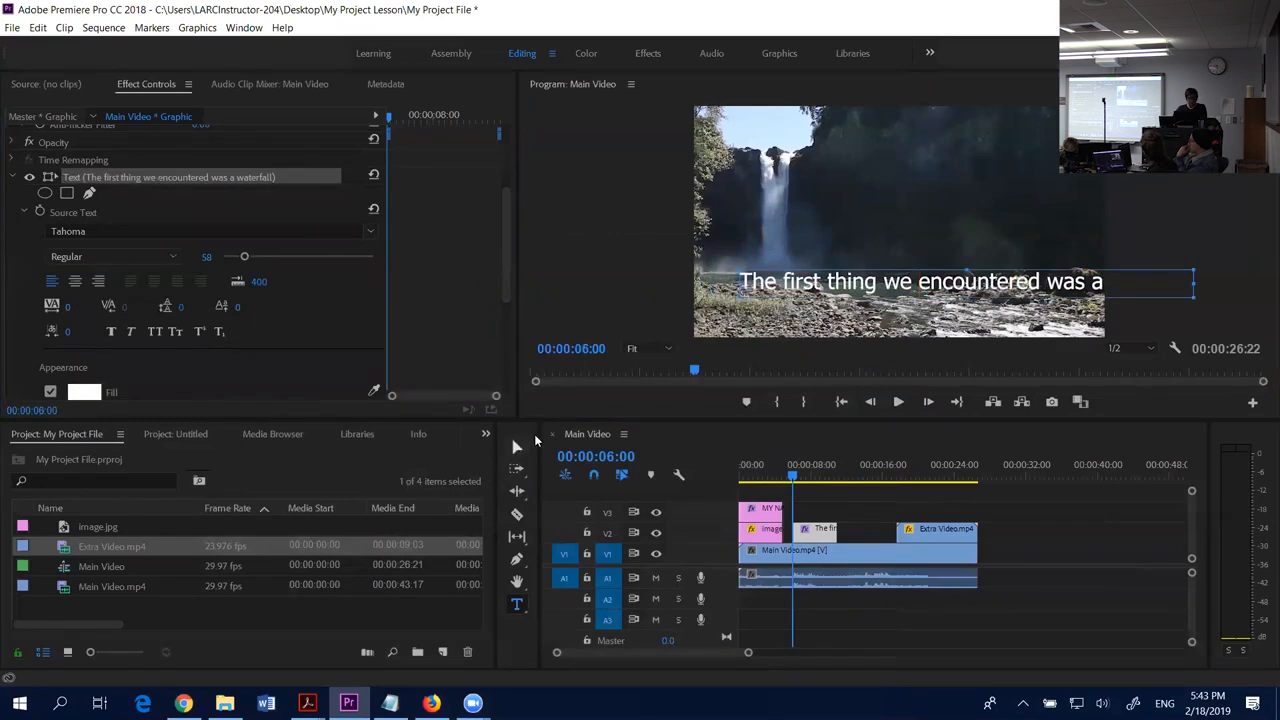
- Reduce the caption's font size to 45 and centre the line near the bottom of the frame
drag(888, 282, 853, 302)
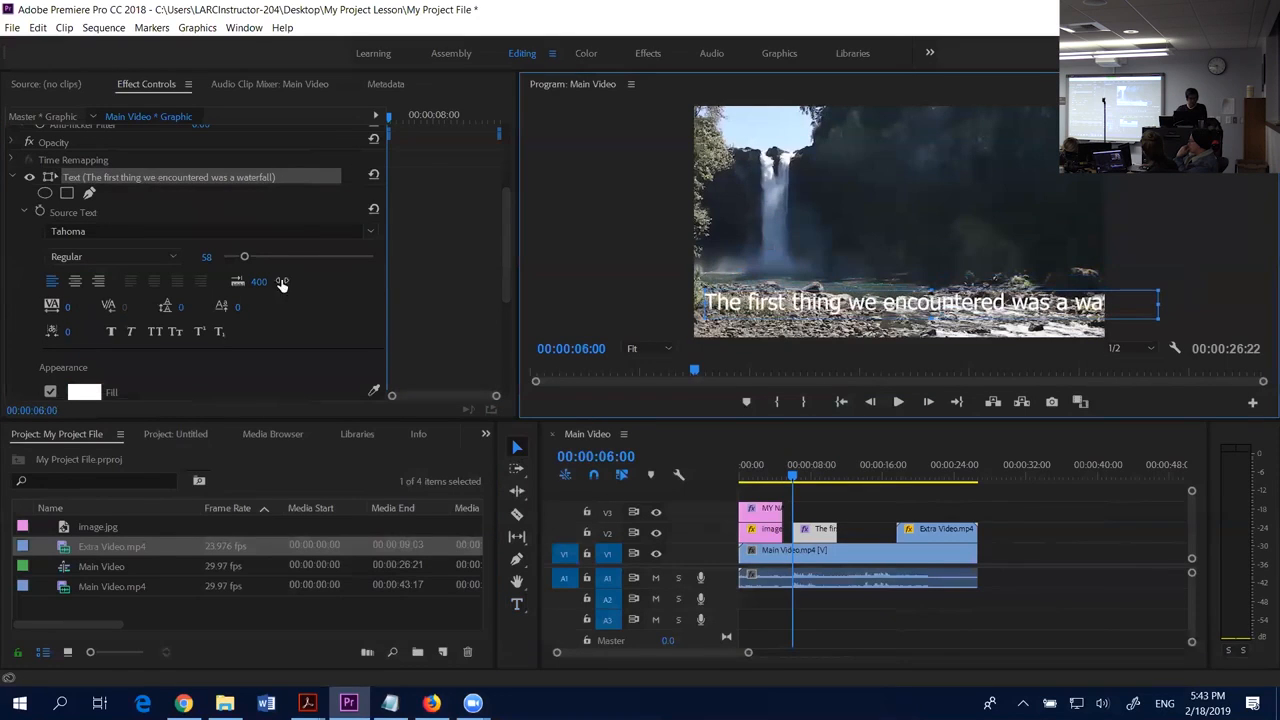
drag(242, 256, 238, 258)
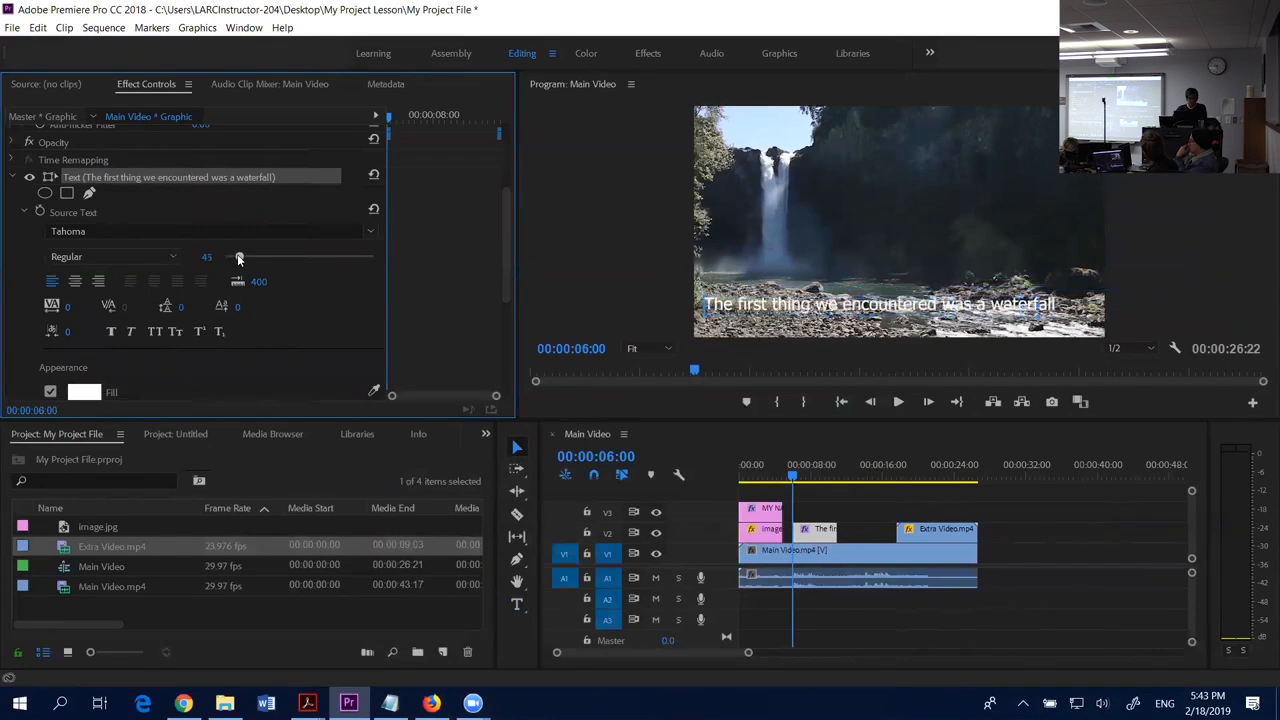
drag(833, 313, 848, 318)
- Add a shadow with about 82% opacity to the caption and move the text slightly closer to the frame's bottom edge
scroll(316, 320, down, 3)
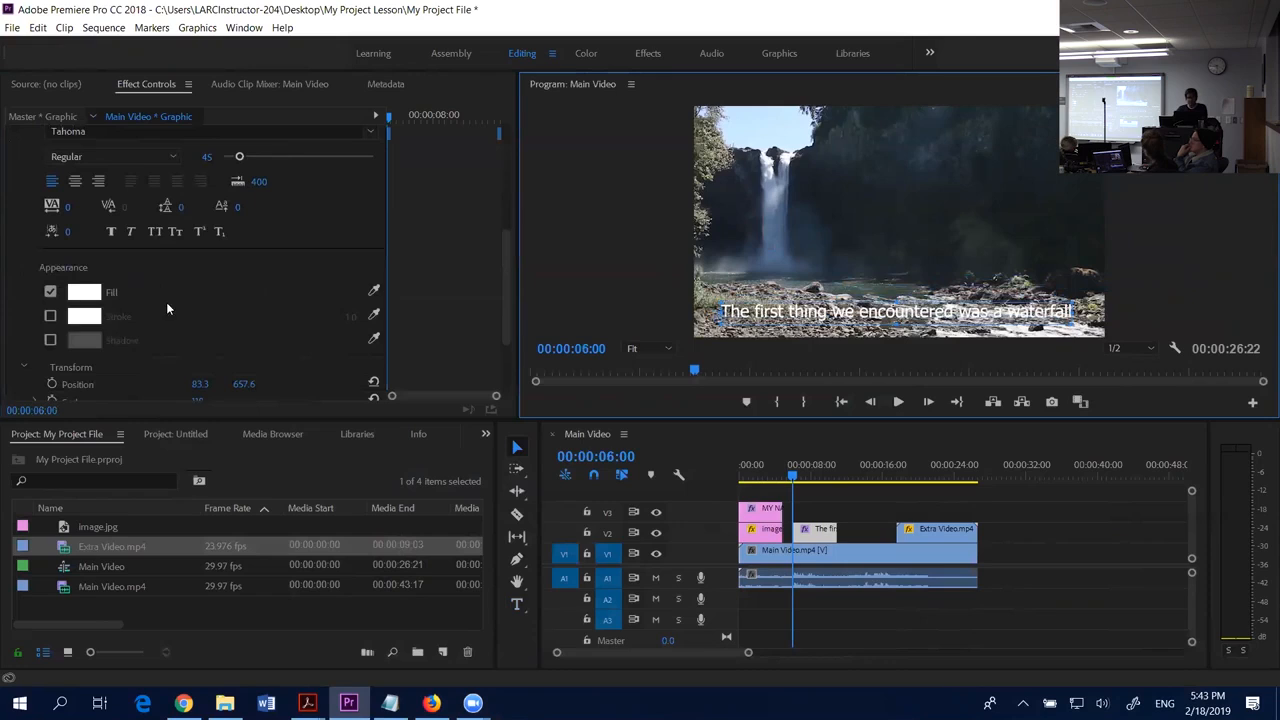
click(50, 341)
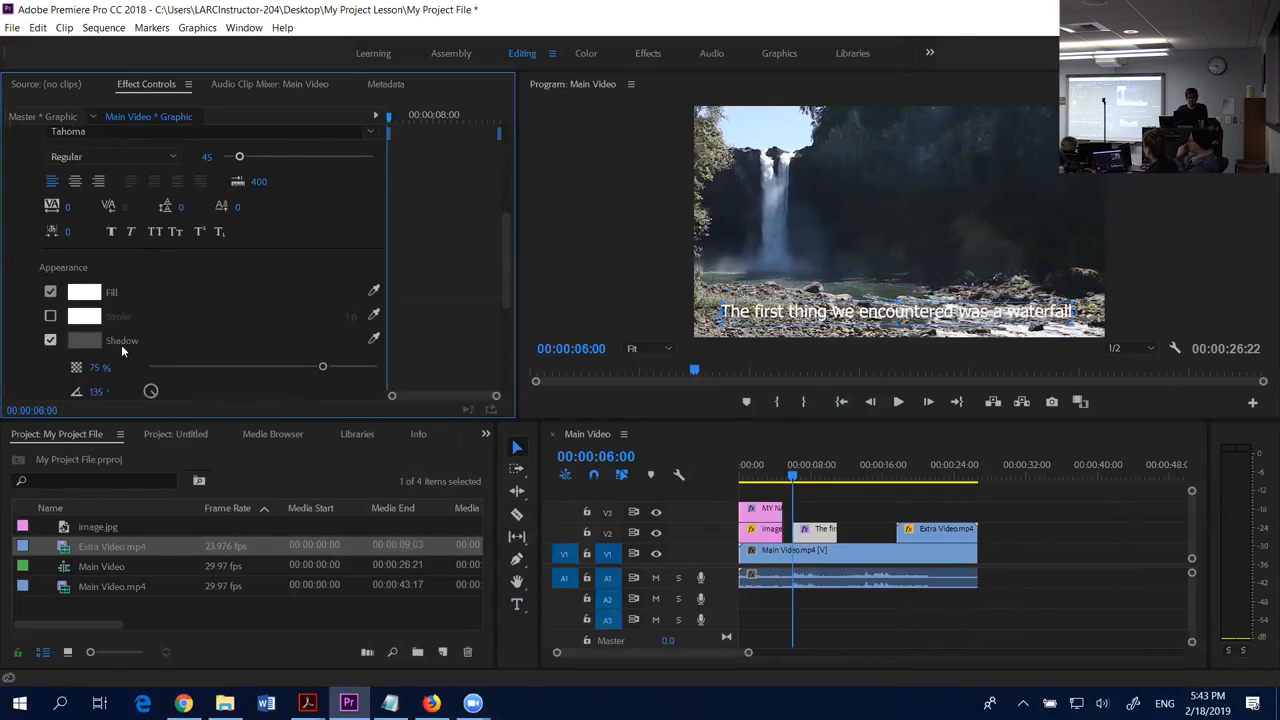
scroll(240, 327, down, 1)
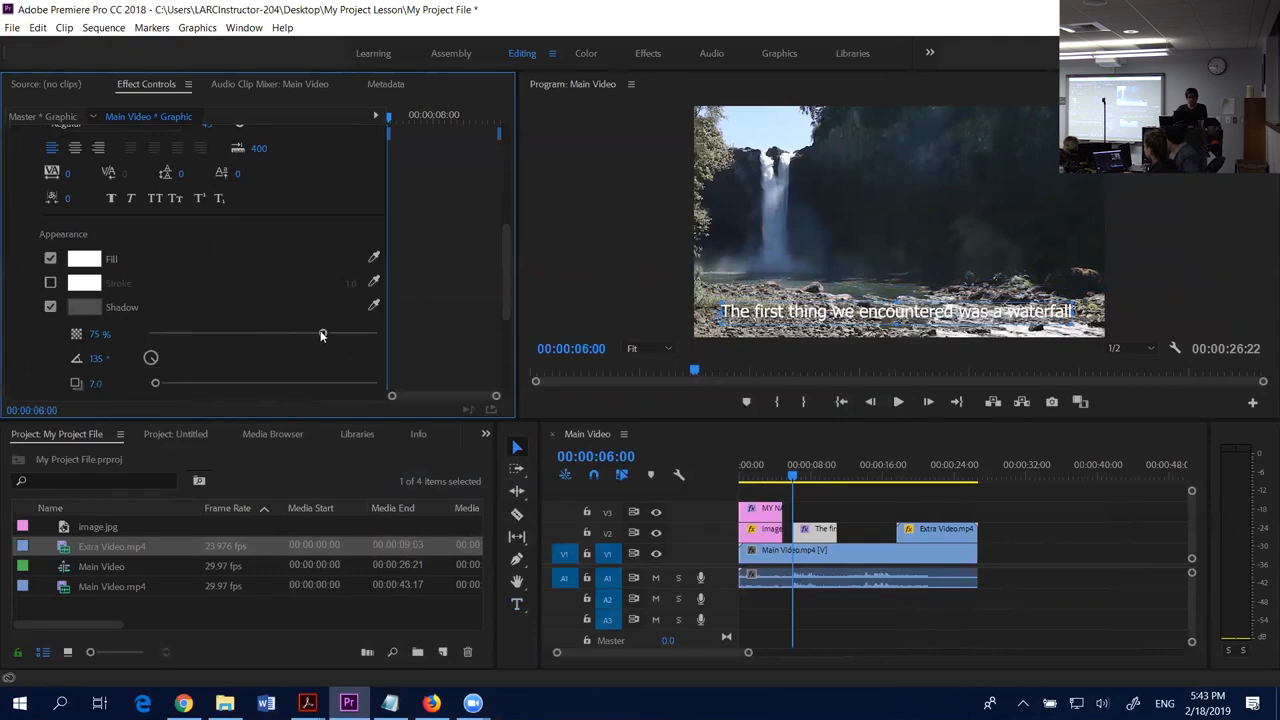
scroll(212, 316, down, 1)
drag(324, 307, 336, 303)
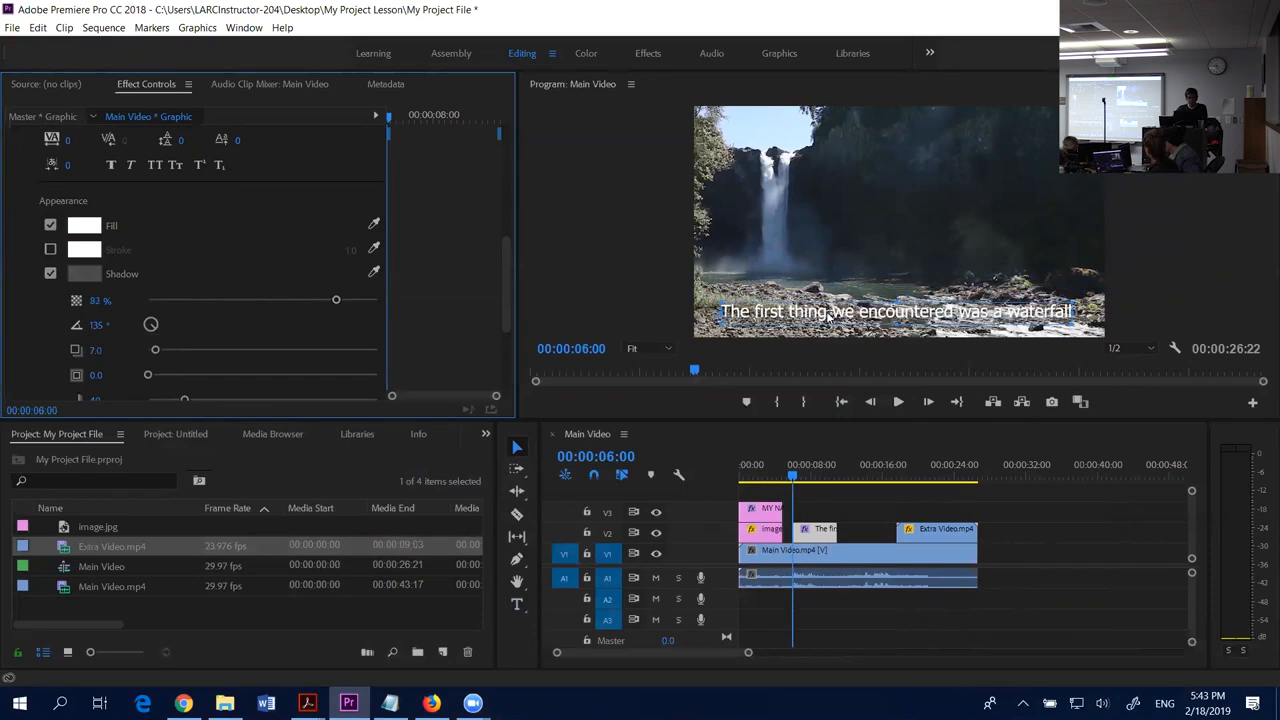
drag(822, 316, 826, 323)
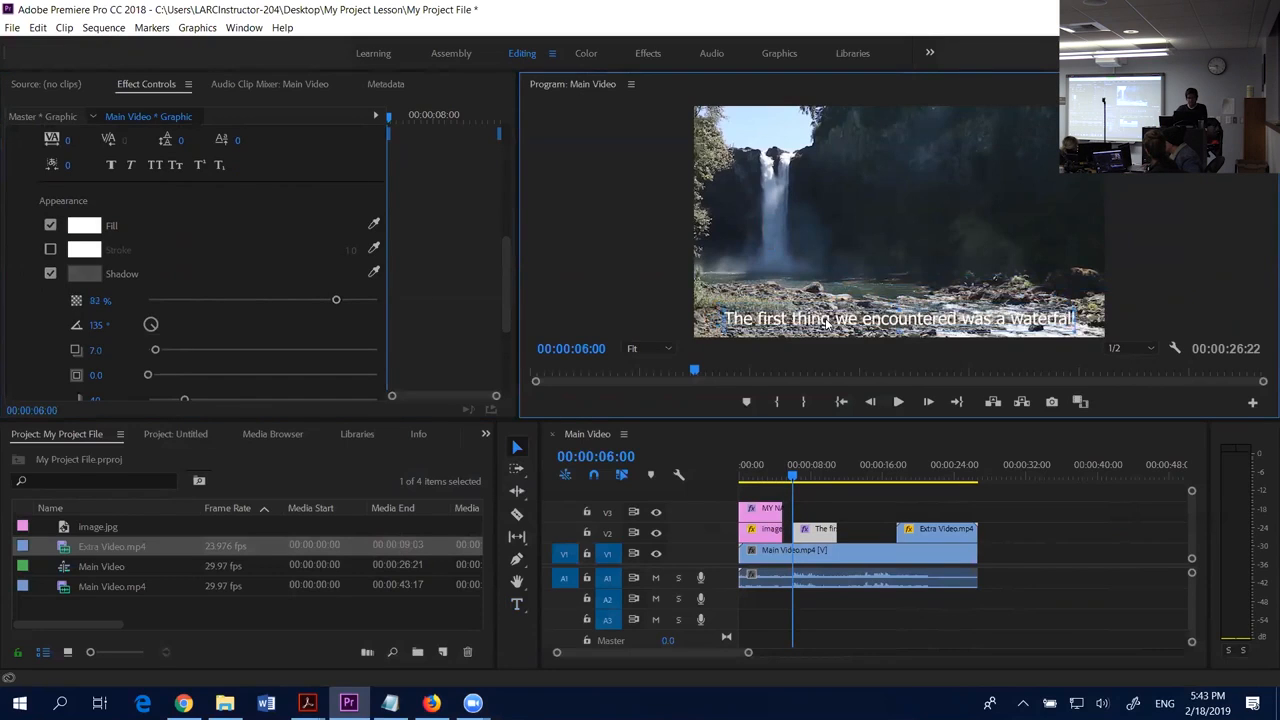
- Play the sequence from just before the six-second mark to about 00:00:10:02 to check the waterfall caption
click(791, 476)
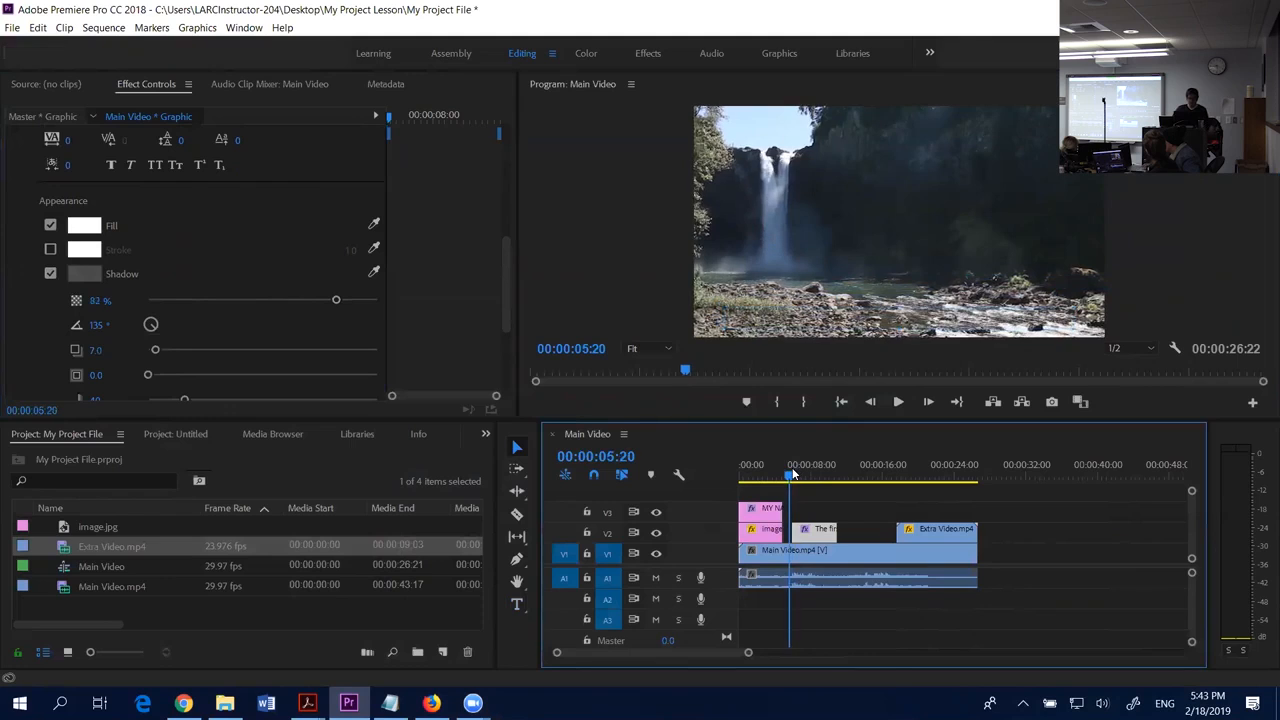
drag(792, 476, 793, 476)
key(space)
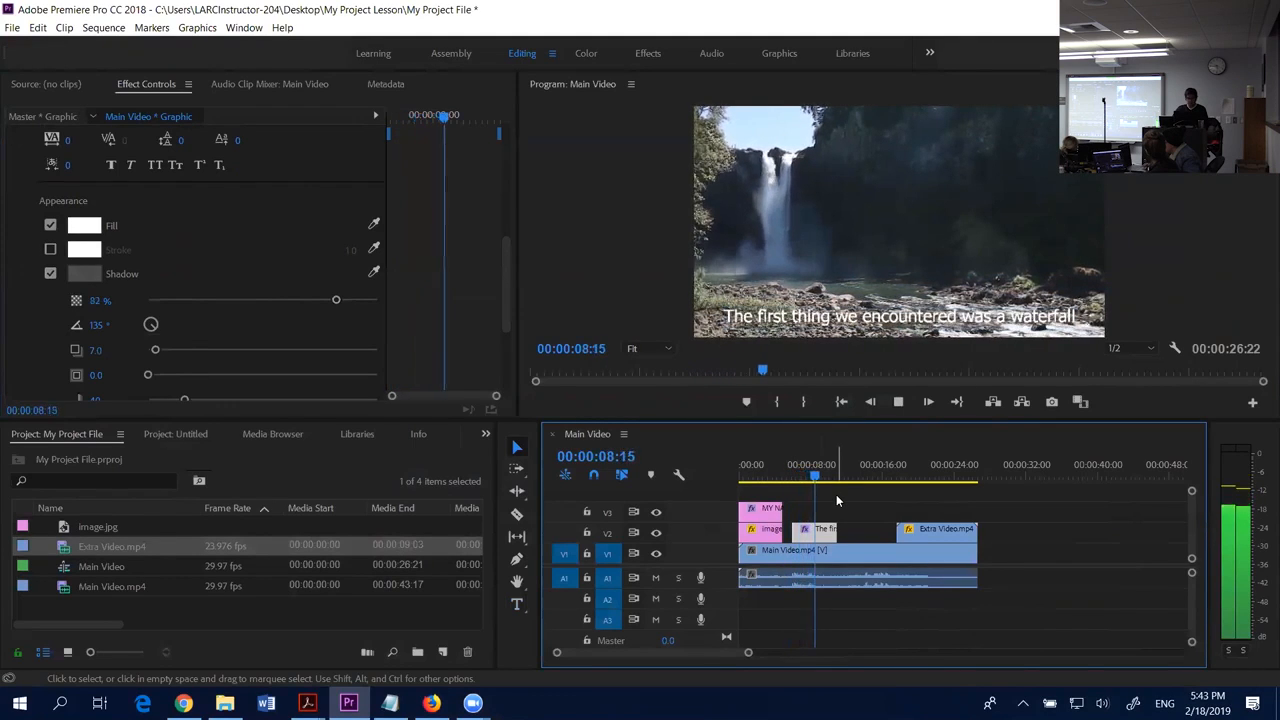
key(space)
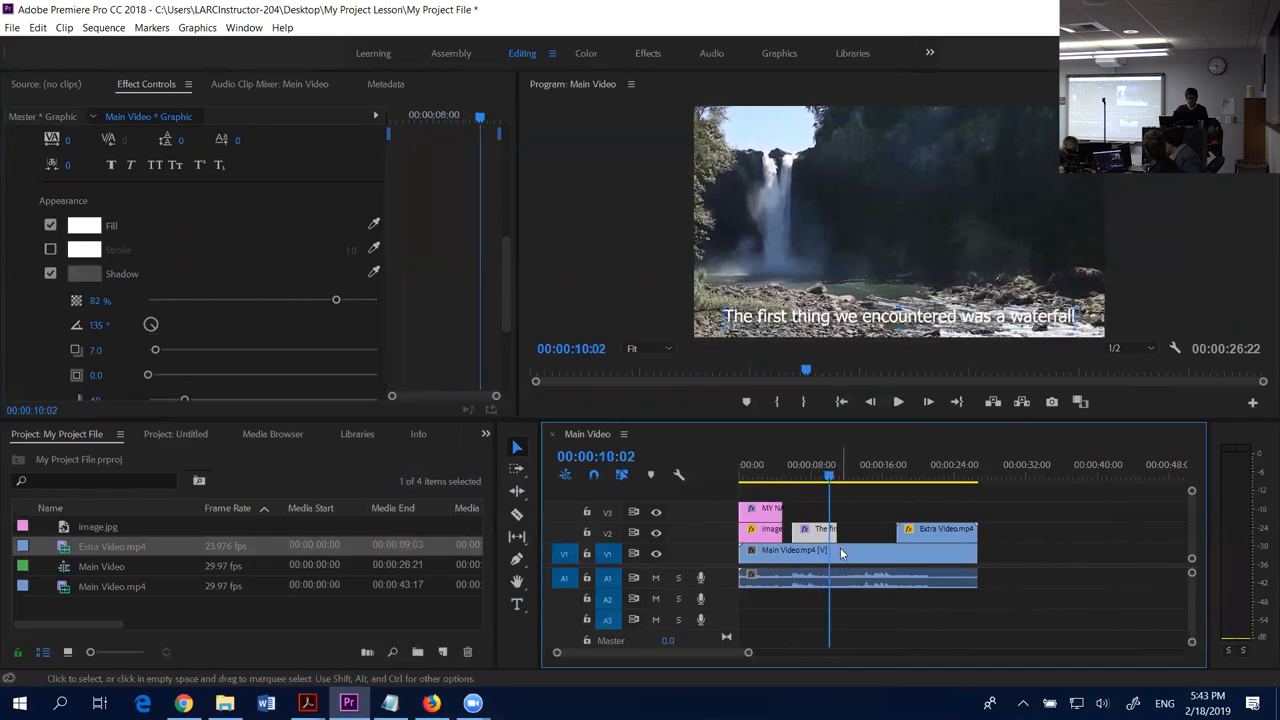
- Trim the waterfall caption's end to about the ten-second mark and play from 00:00:05:14 to check its timing
drag(831, 530, 823, 530)
click(790, 468)
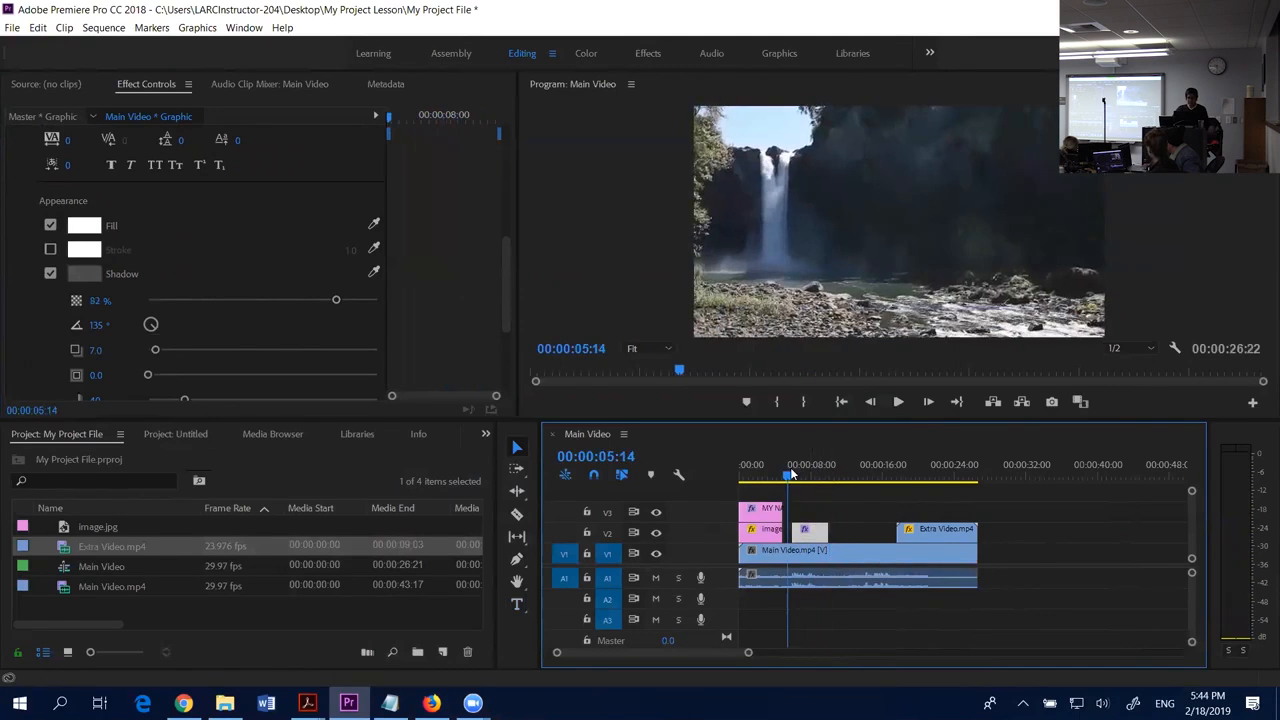
key(space)
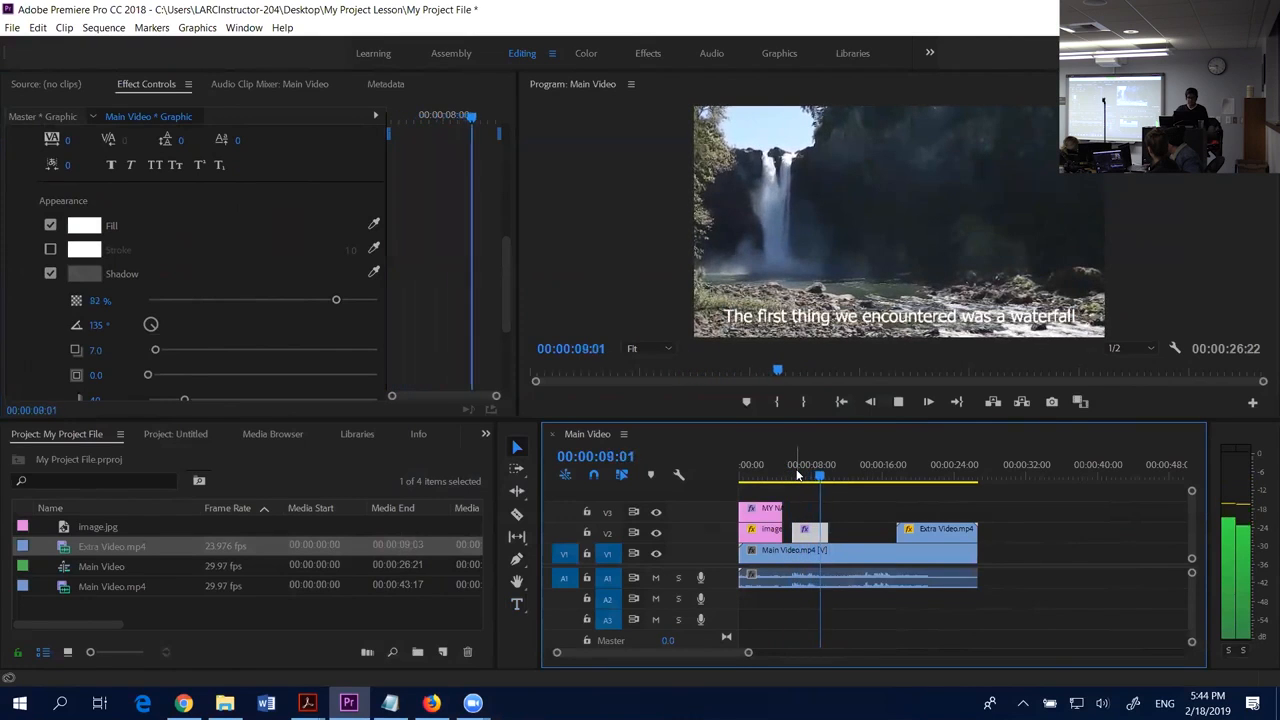
key(space)
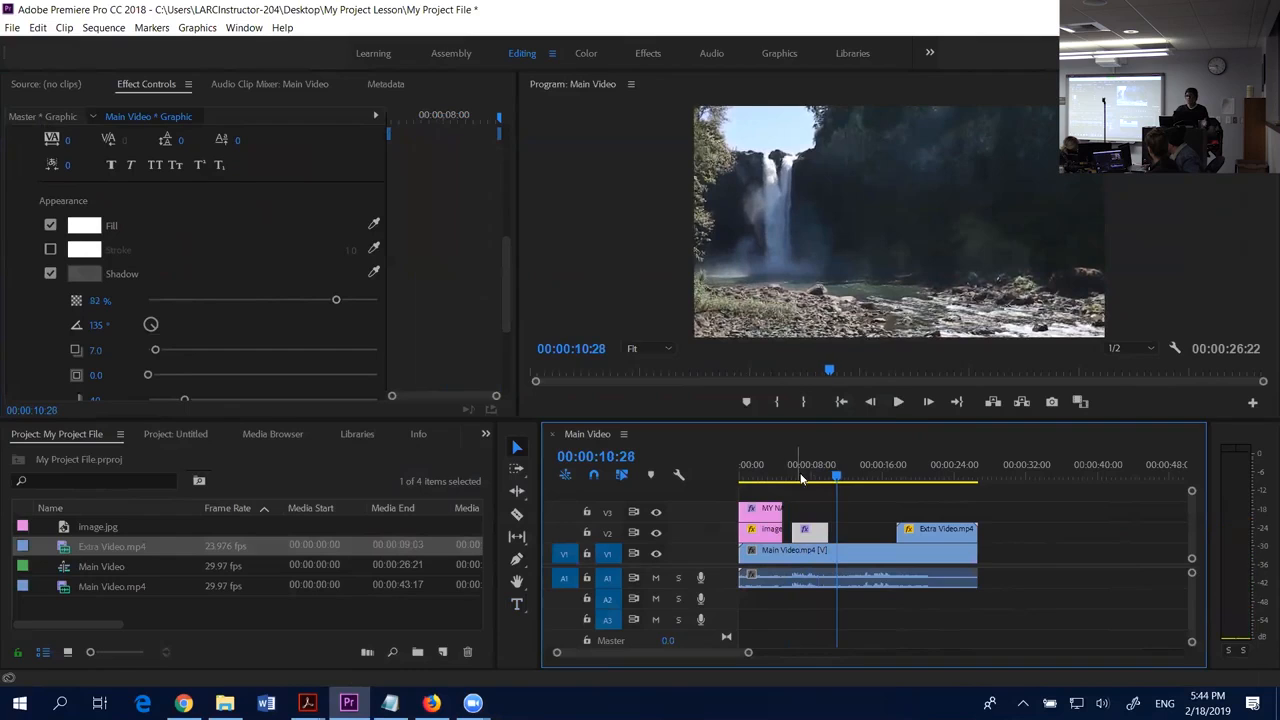
mouse_move(836, 480)
mouse_down()
mouse_move(780, 497)
mouse_move(831, 482)
mouse_up()
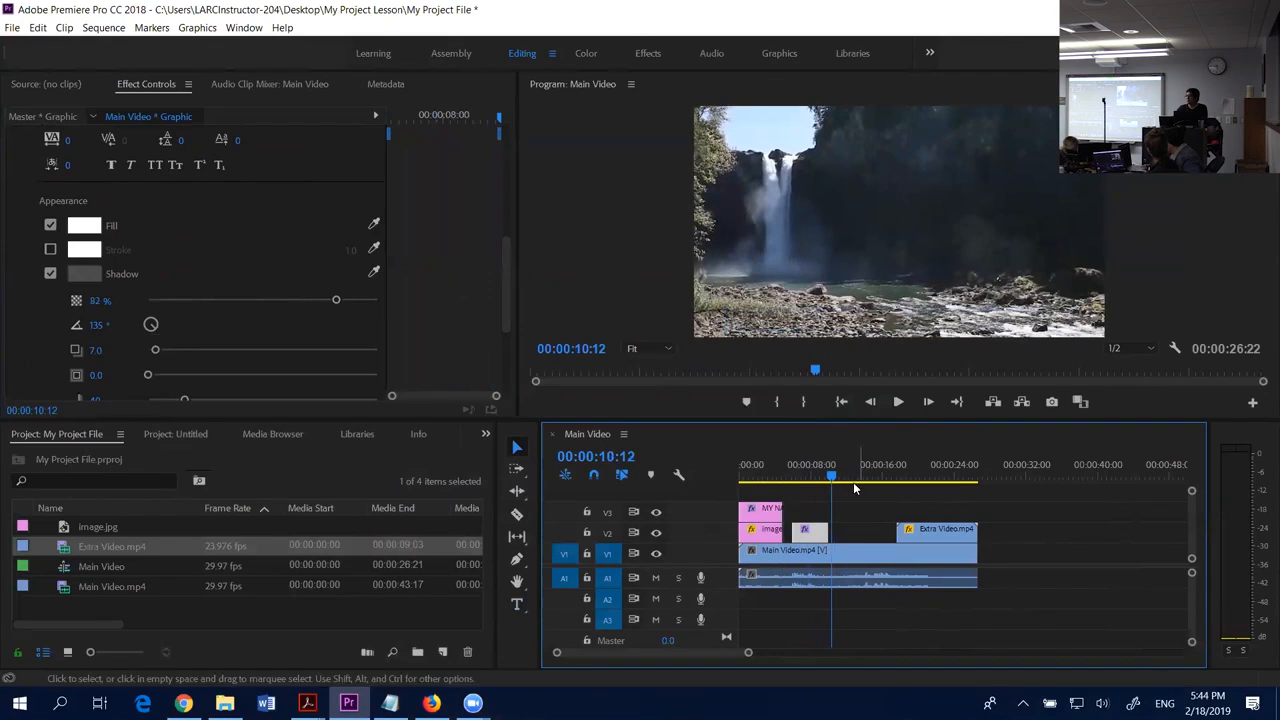
drag(826, 478, 788, 470)
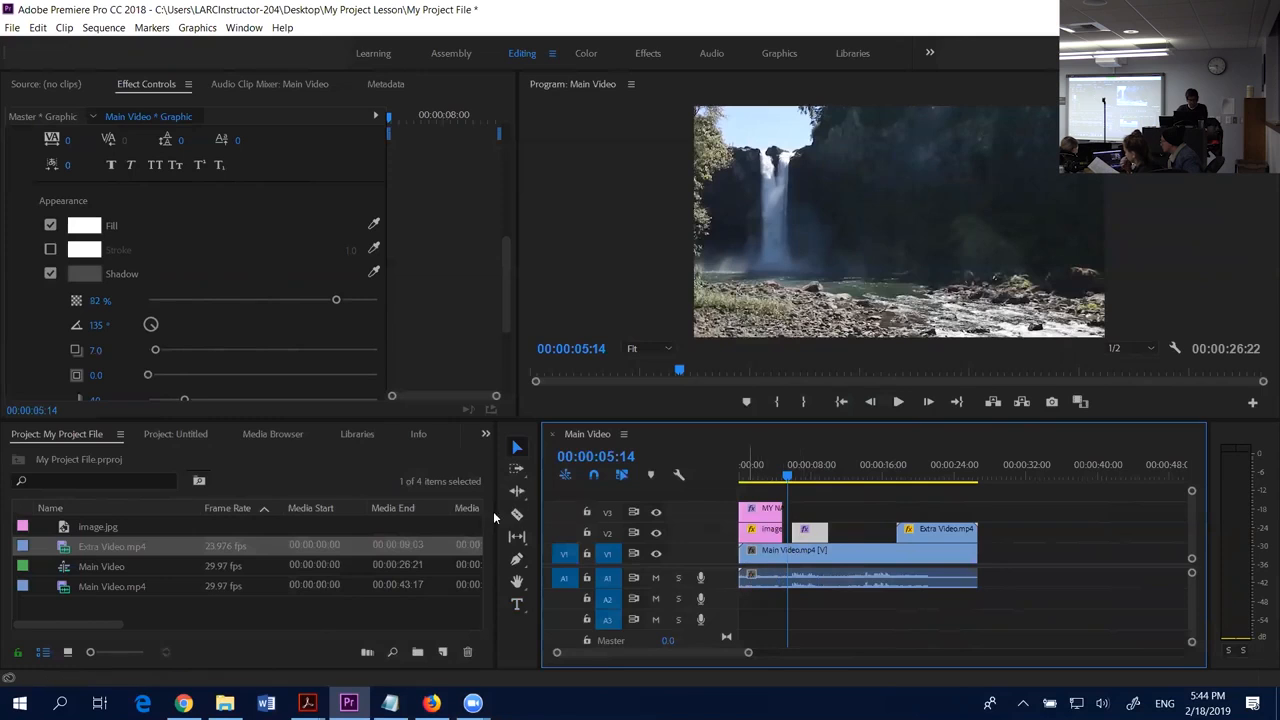
- Import the music file from the My Project Lesson folder and place it on audio track A2 at the sequence start
double_click(245, 603)
click(631, 208)
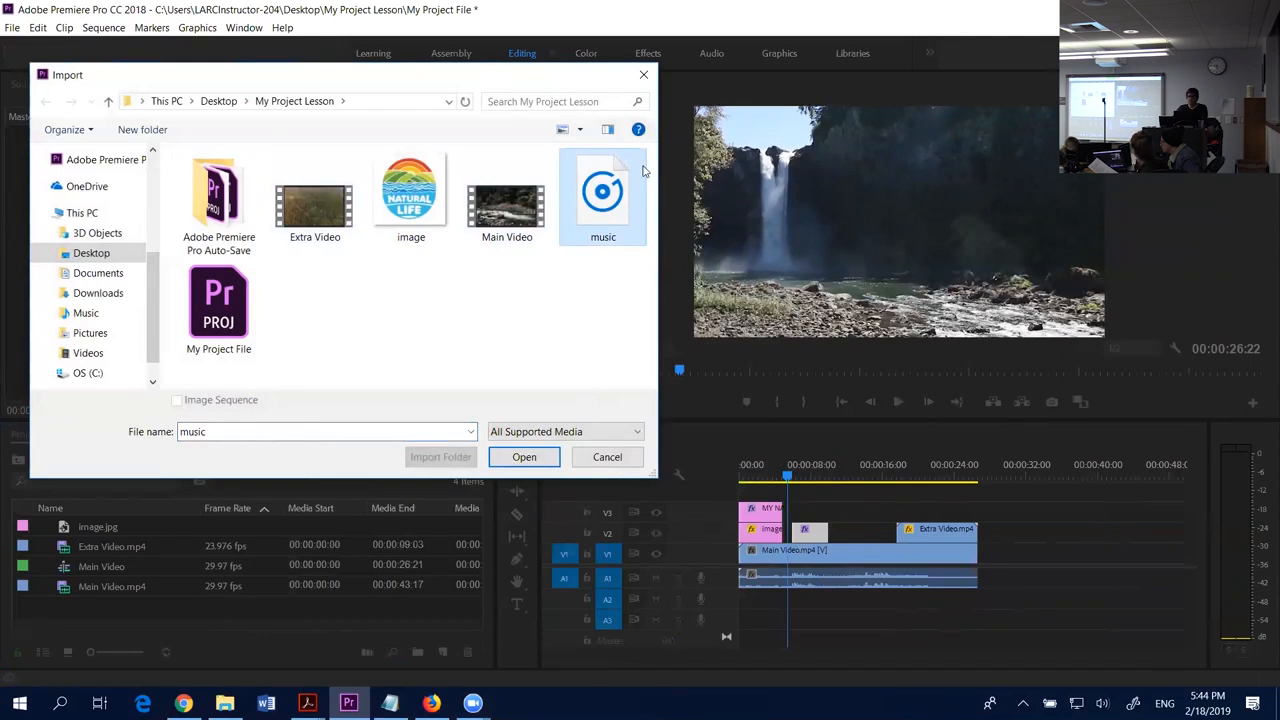
double_click(608, 199)
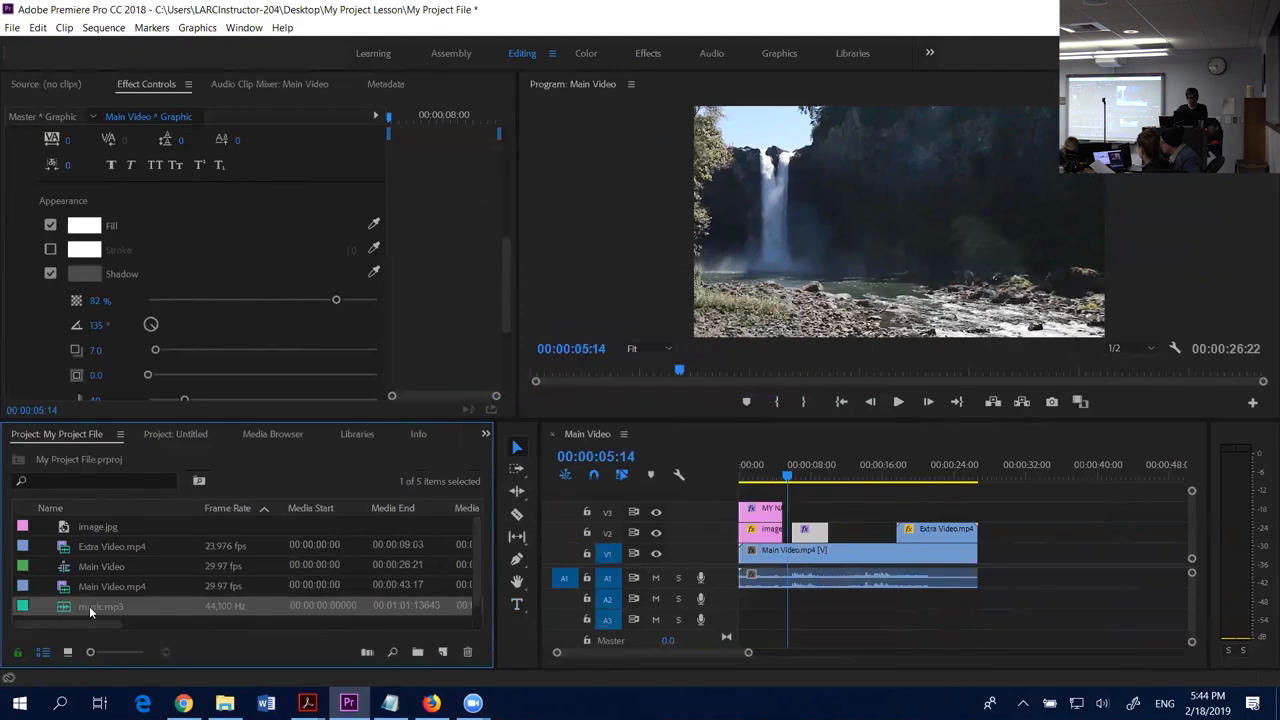
drag(506, 520, 730, 600)
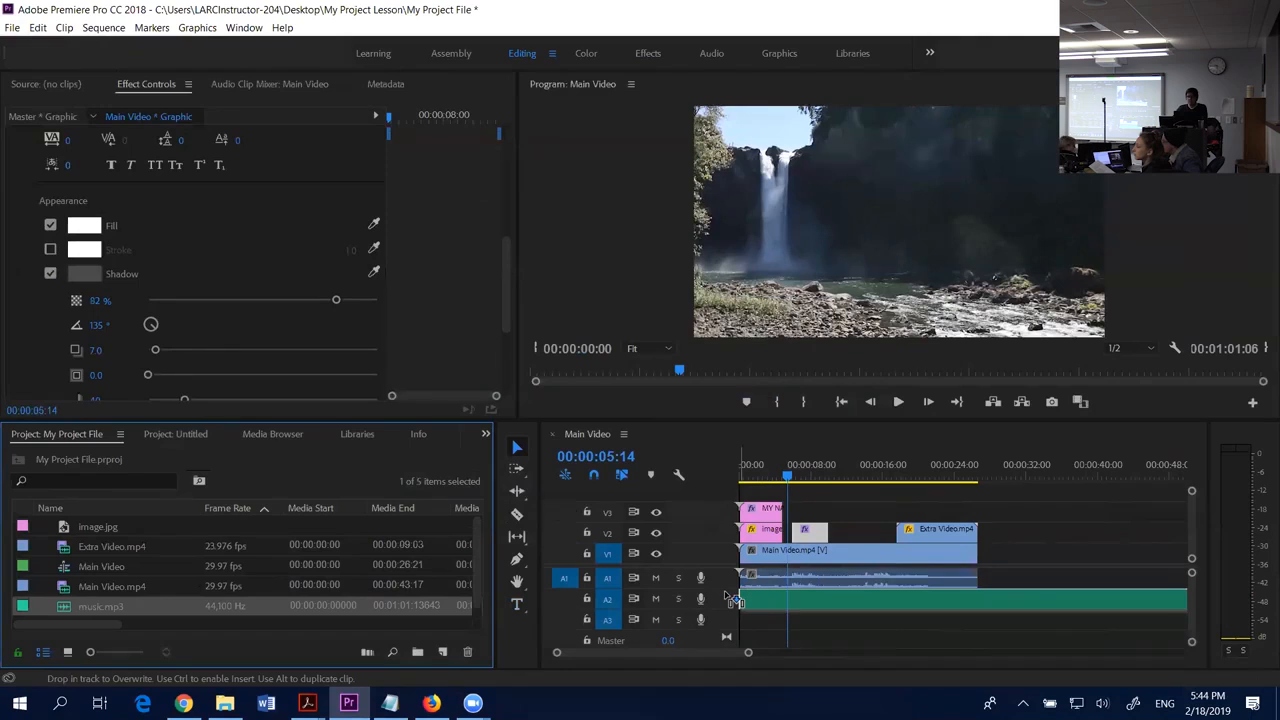
drag(735, 600, 735, 600)
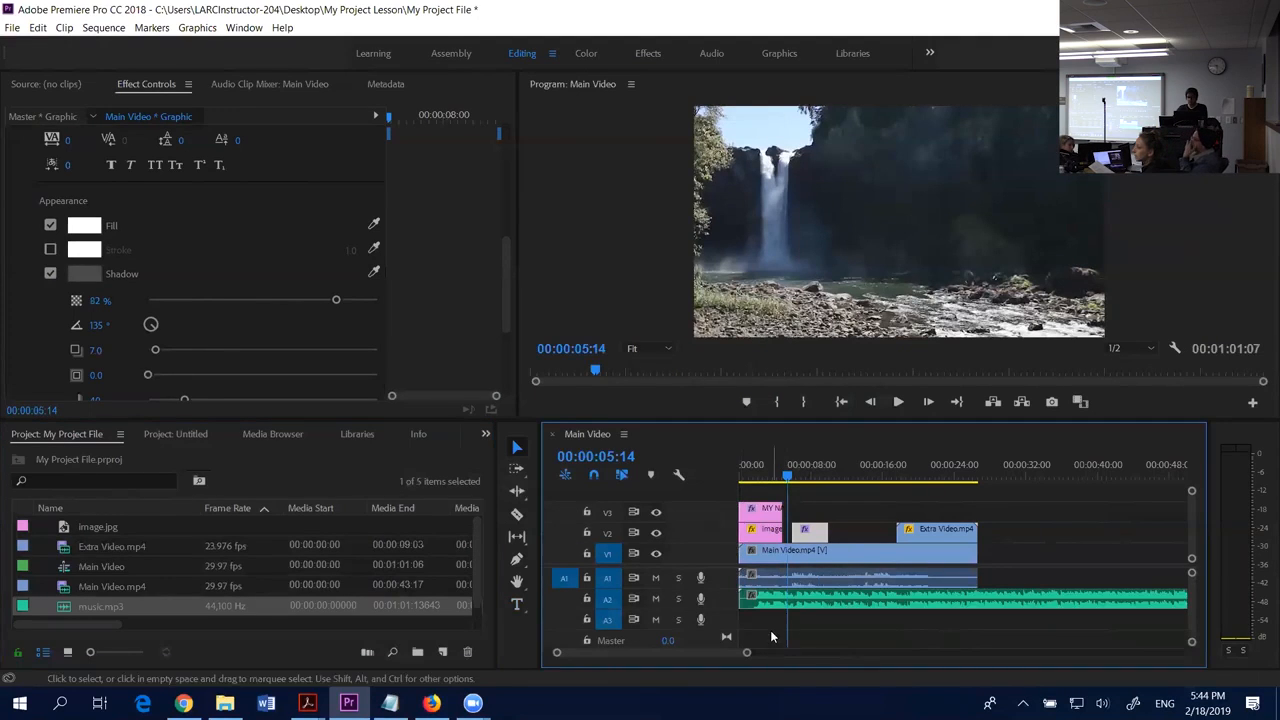
- Play the sequence from near its start to about 00:00:10:09 to check the music against the video's own sound
drag(790, 478, 749, 478)
key(space)
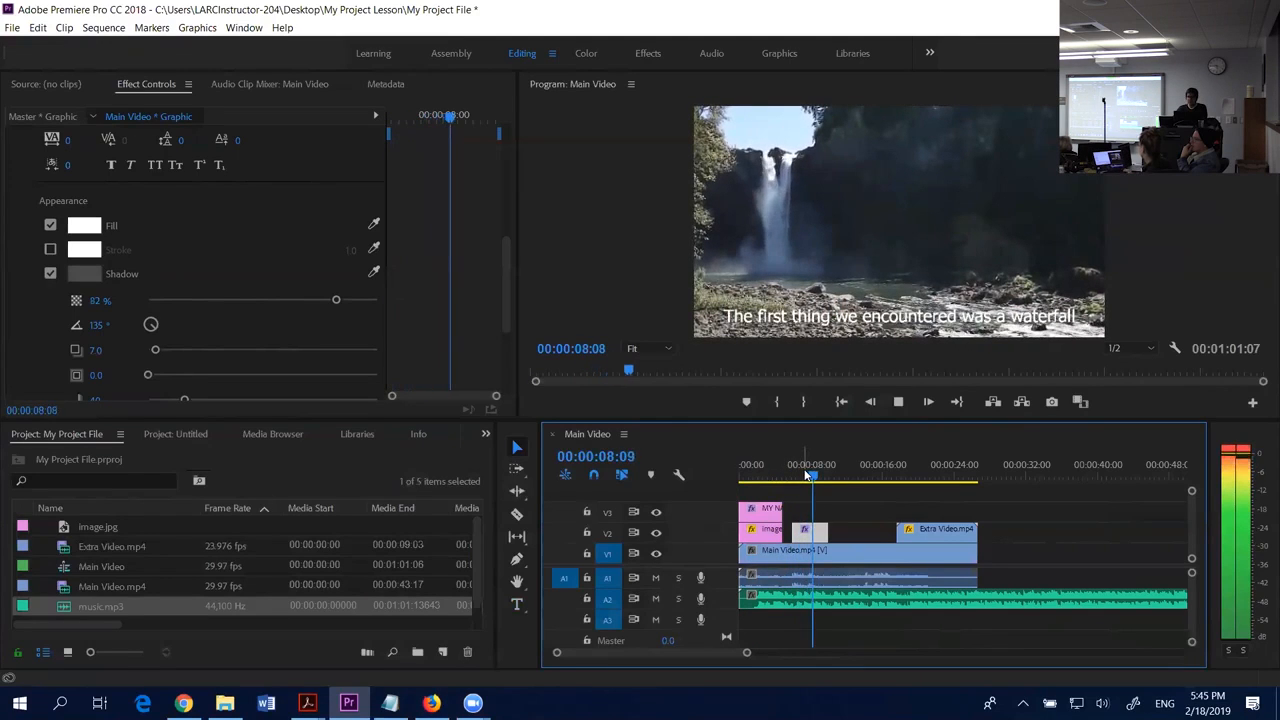
key(space)
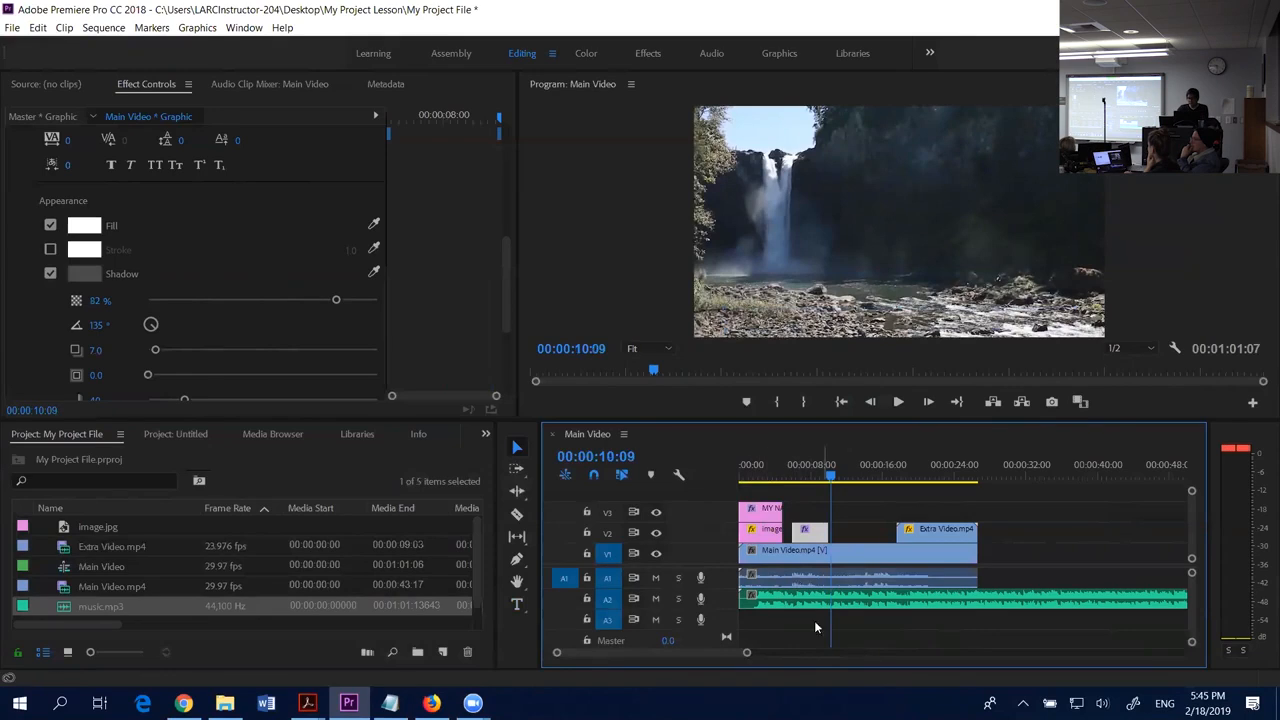
- Enlarge audio track A2 and lower the music clip's volume to about -10.62 dB
click(883, 604)
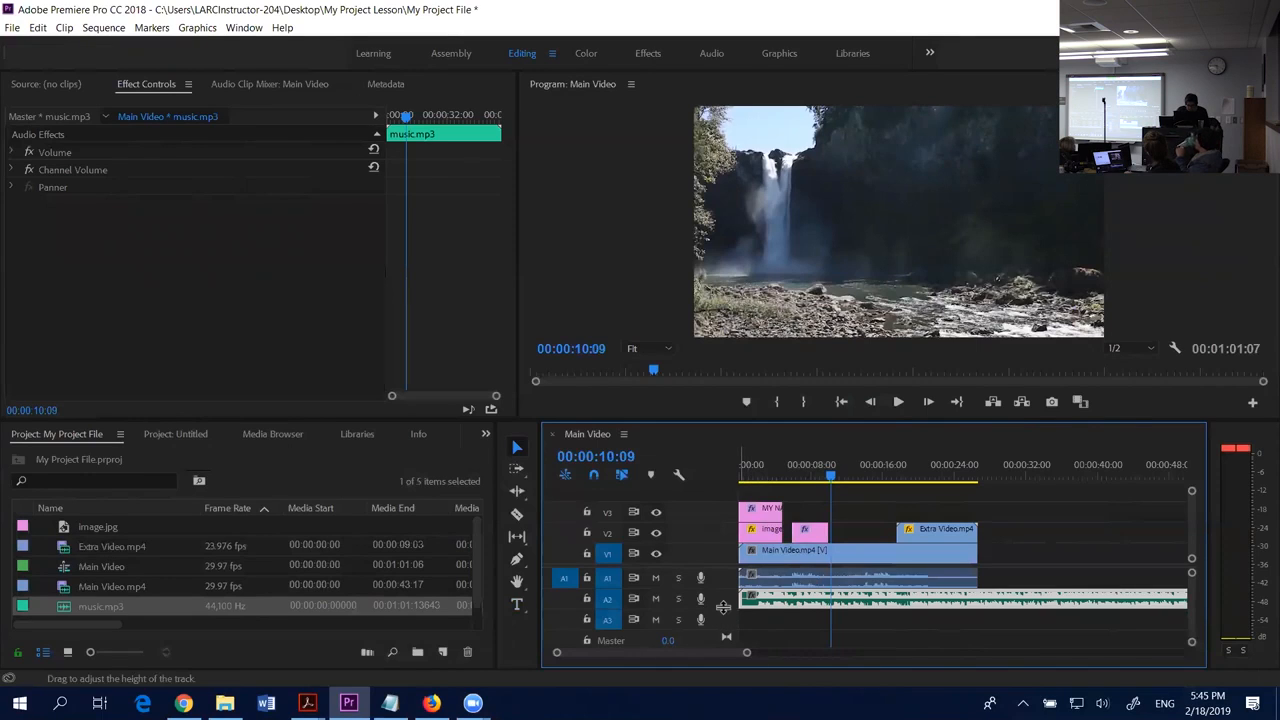
drag(722, 607, 727, 633)
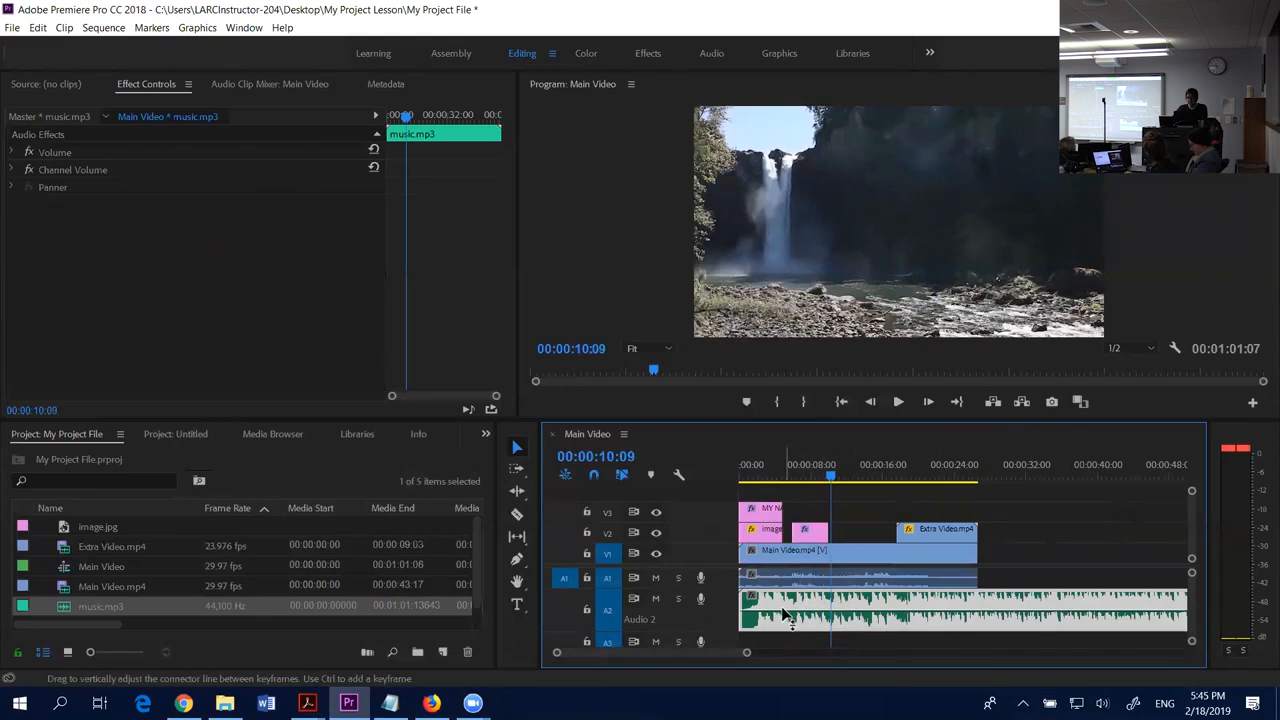
drag(788, 606, 790, 620)
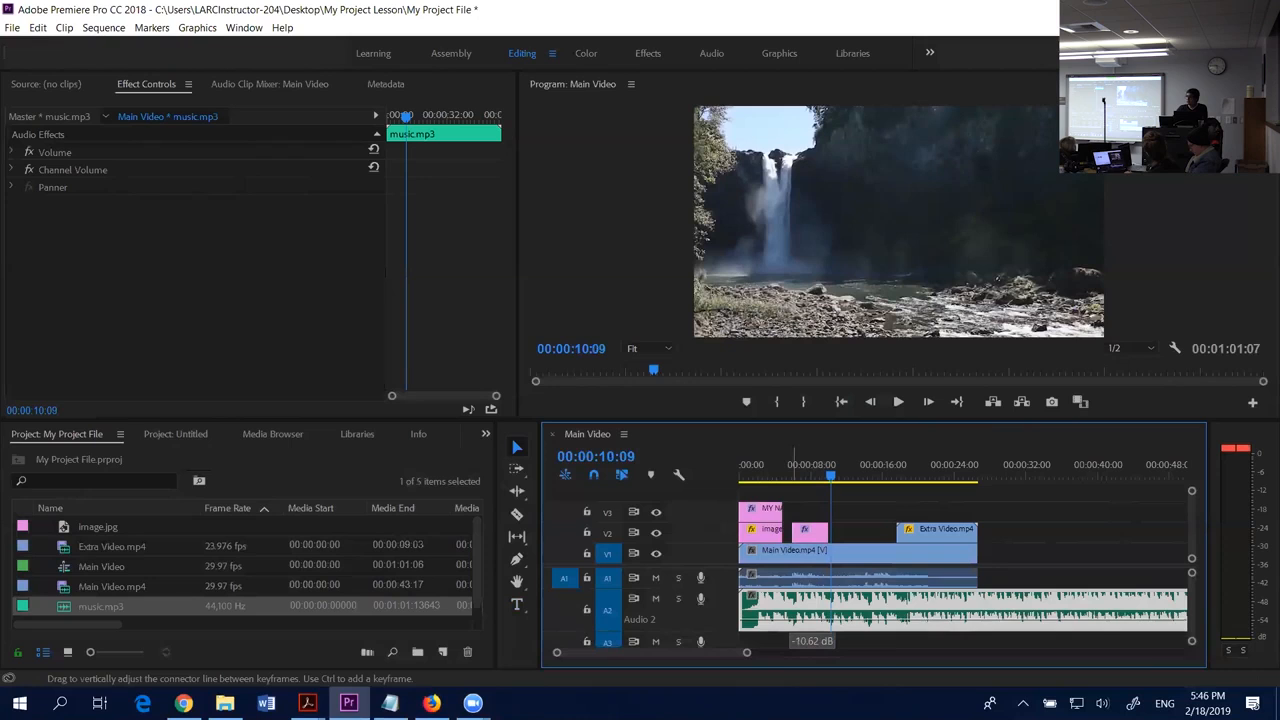
- Play the sequence from near its start, lower the music volume slightly further during playback, and return the playhead to 00:00:00:00
click(820, 467)
drag(822, 477, 753, 490)
key(space)
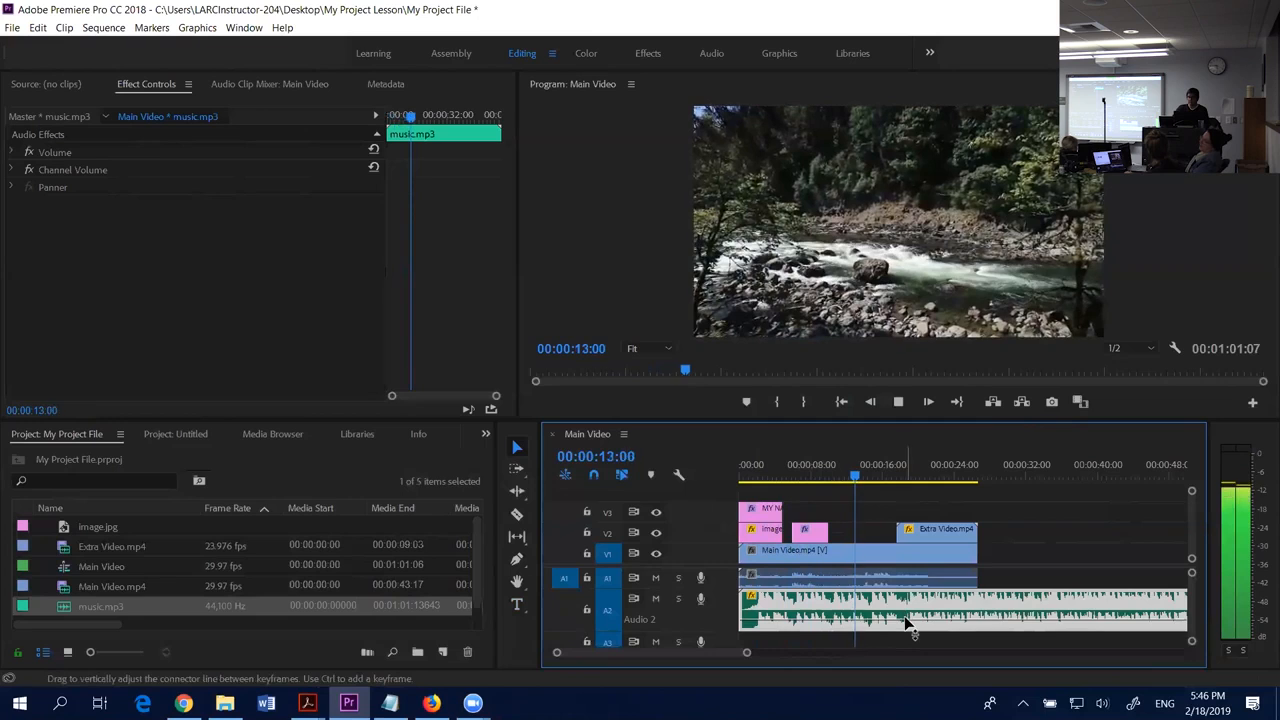
drag(910, 622, 911, 634)
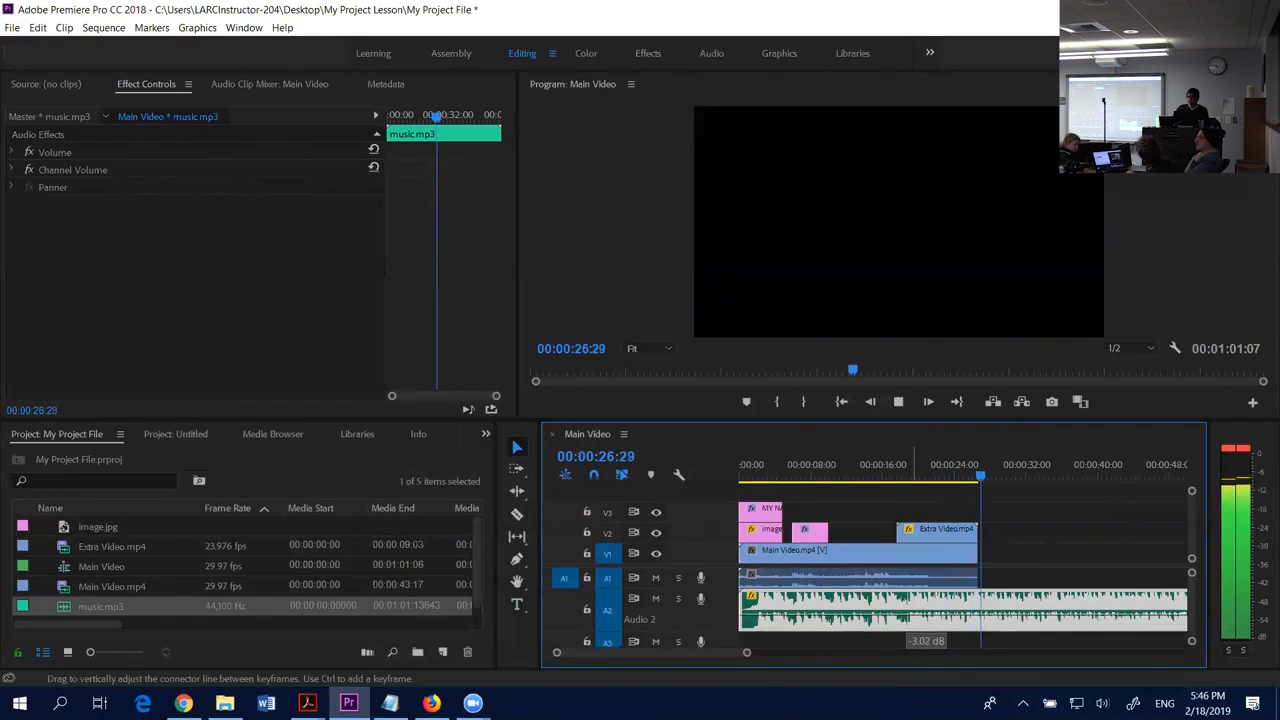
drag(884, 472, 795, 472)
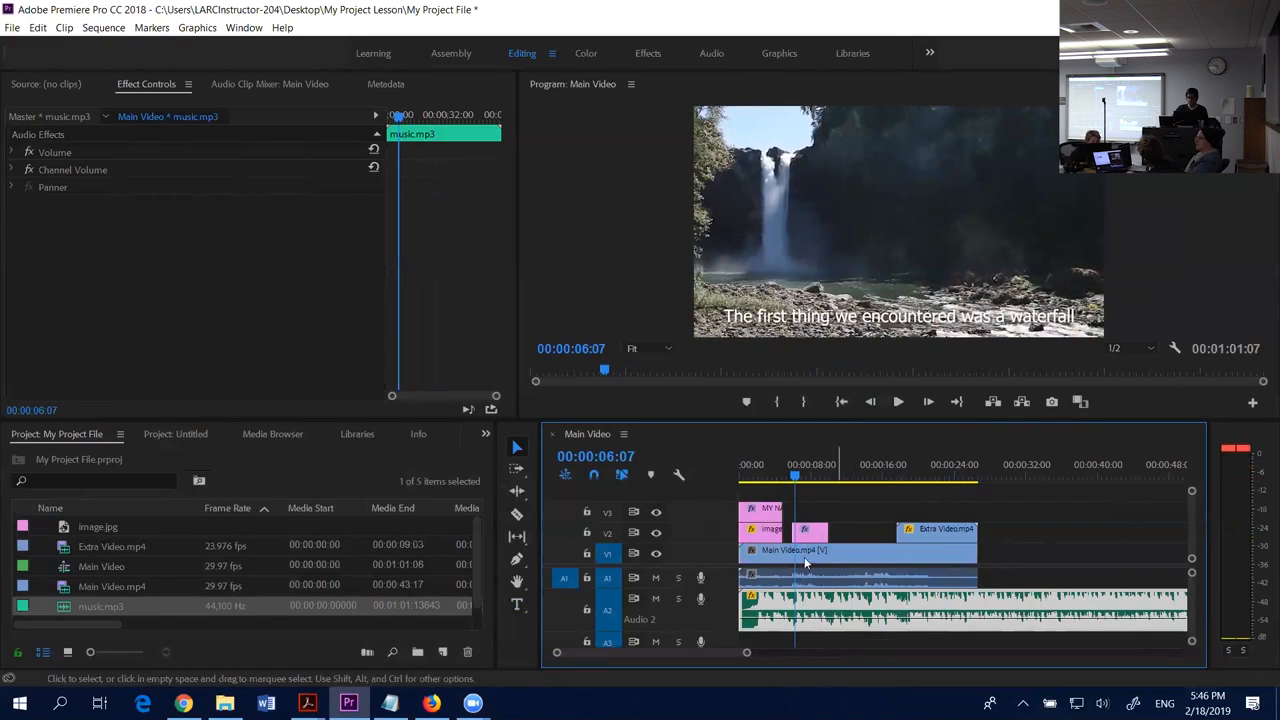
drag(766, 473, 730, 490)
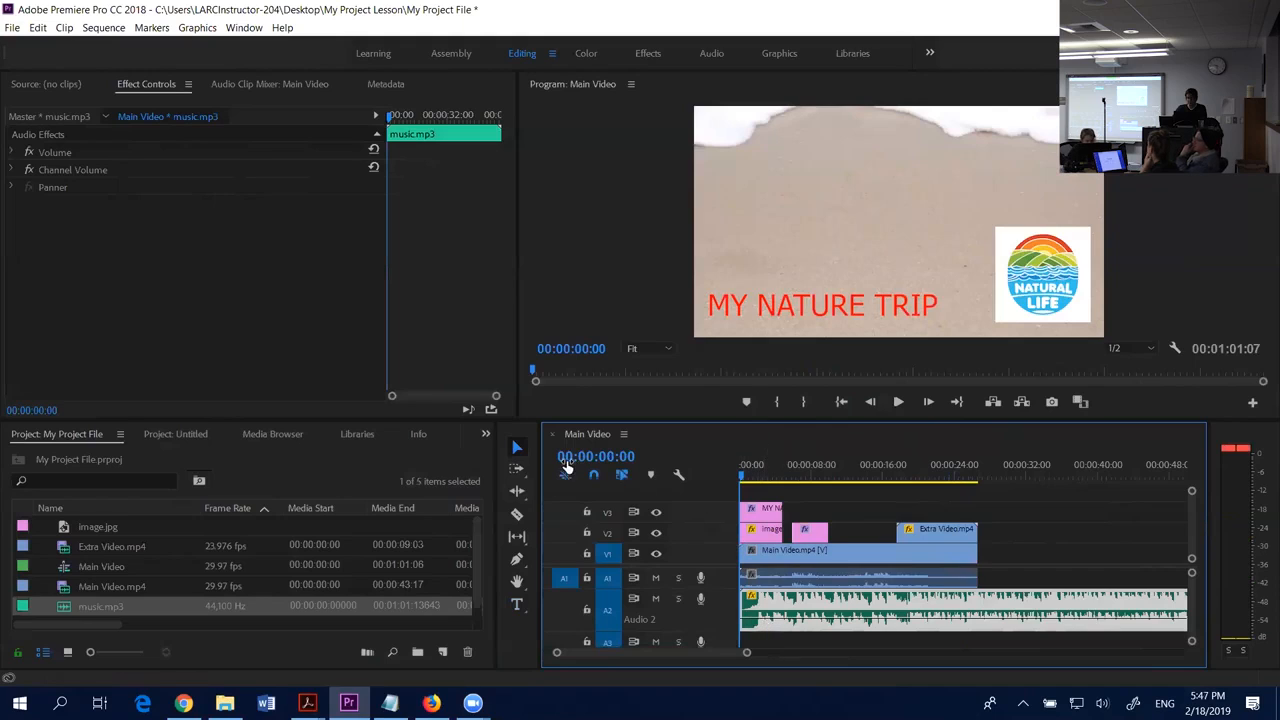
- Add Pen tool volume keyframes to the music, low at the start, high near six seconds and low near ten, and play the result
click(516, 561)
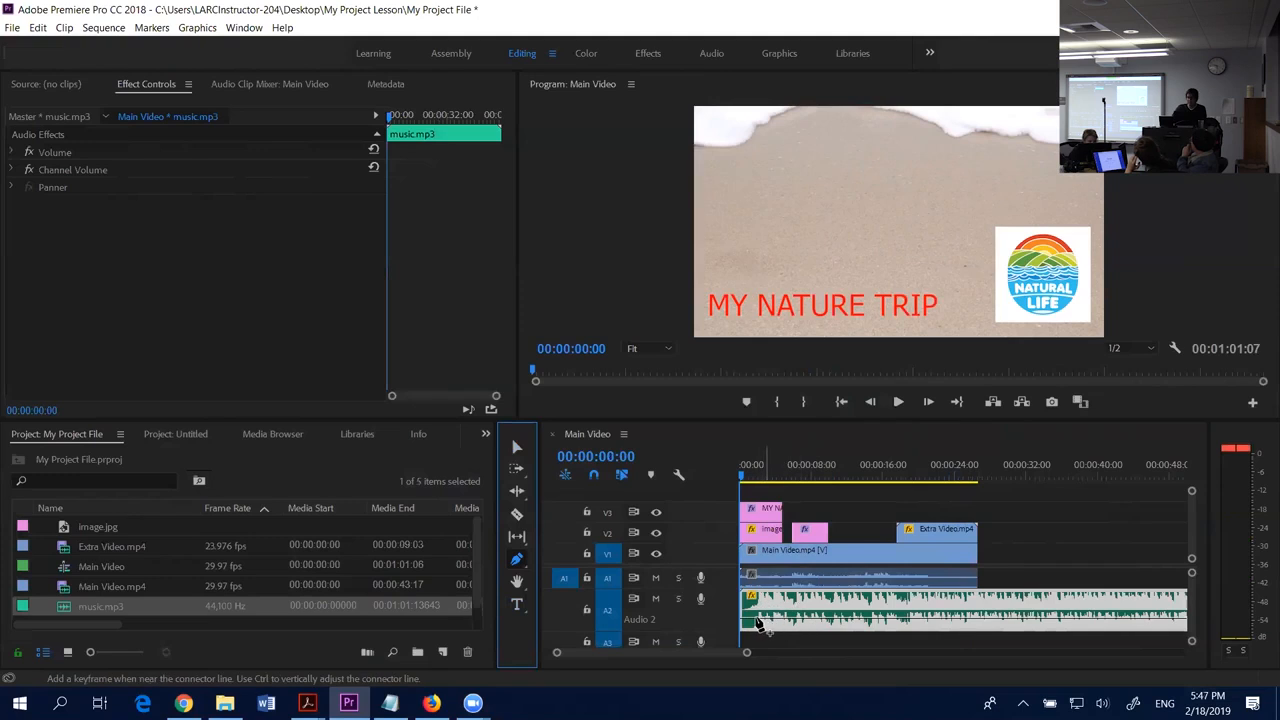
click(781, 641)
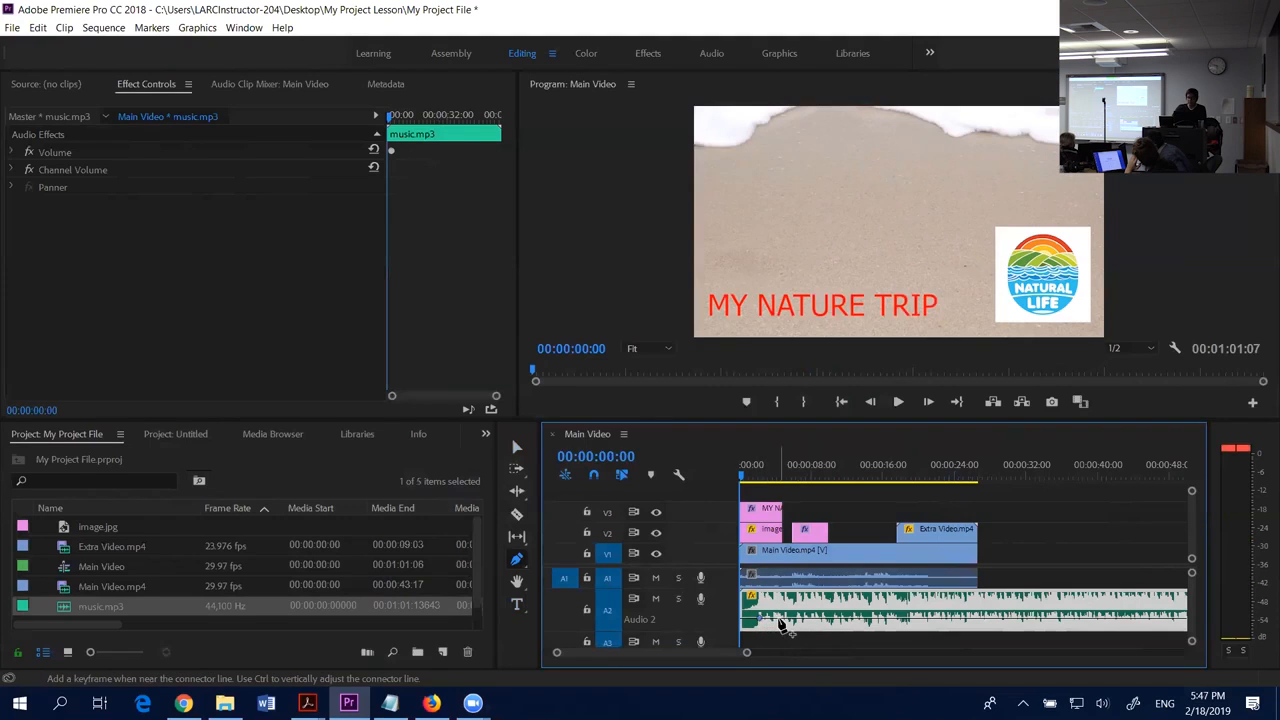
click(792, 618)
click(832, 619)
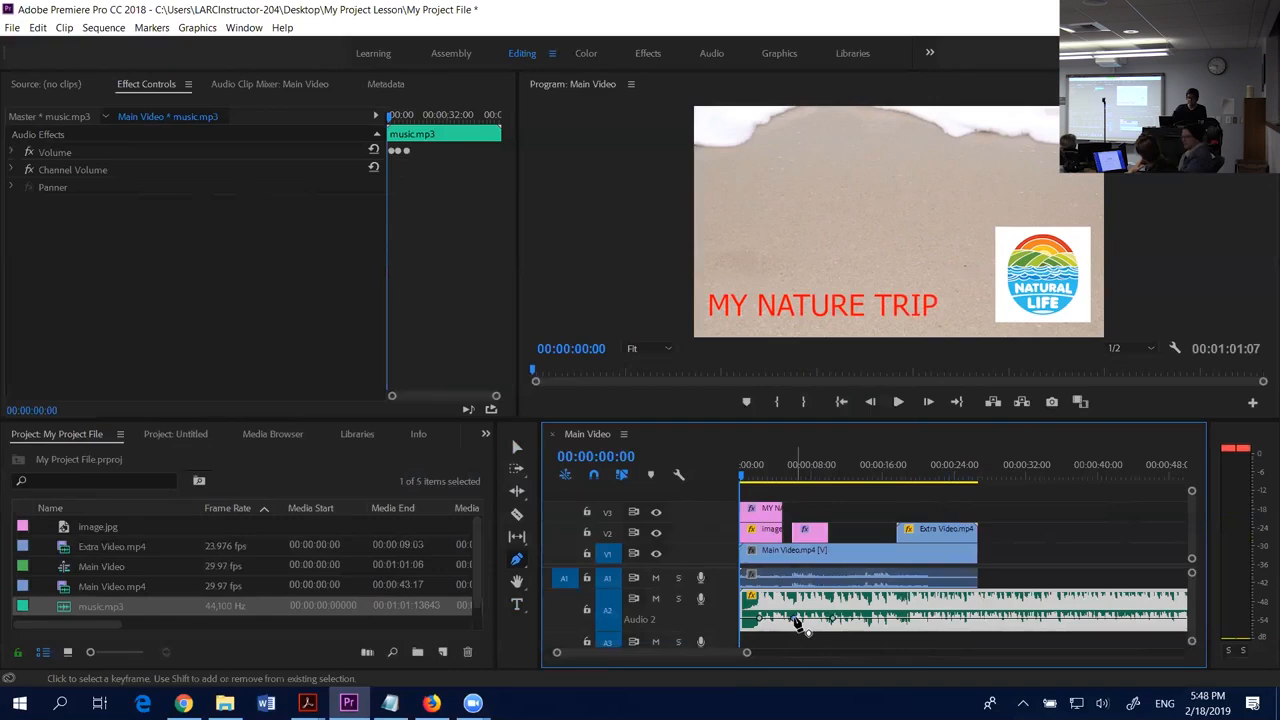
drag(795, 618, 747, 624)
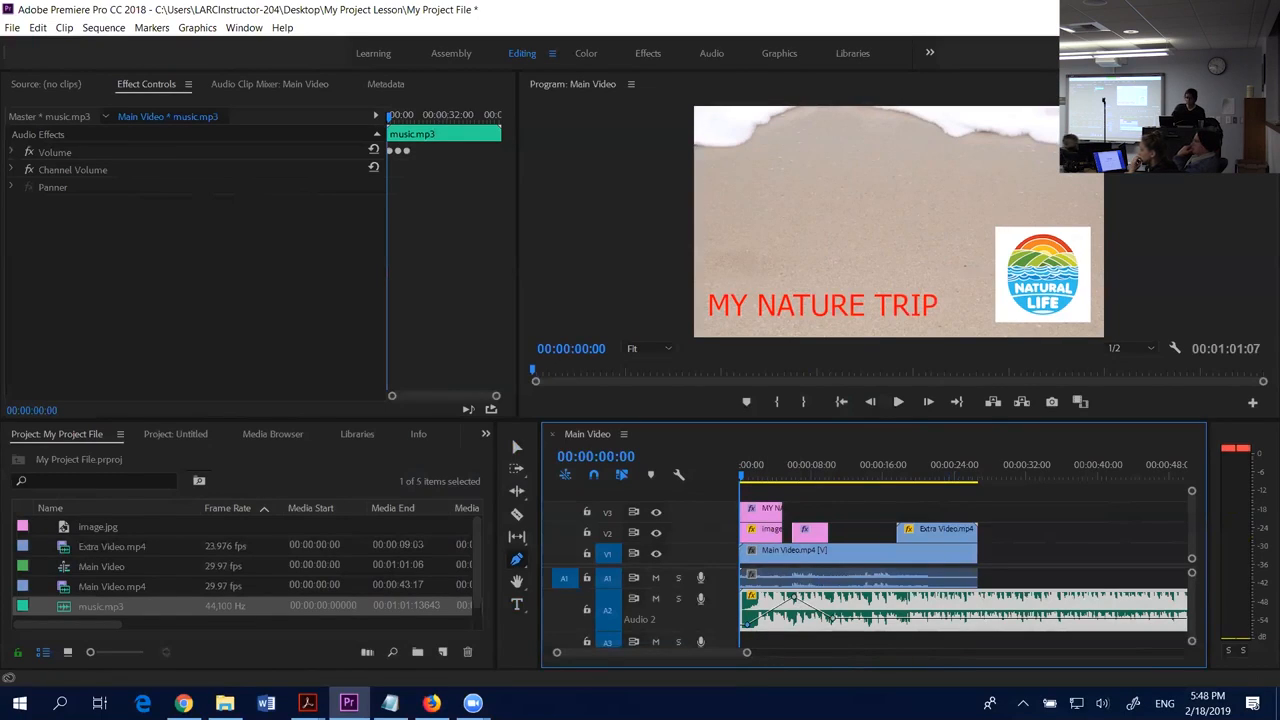
key(space)
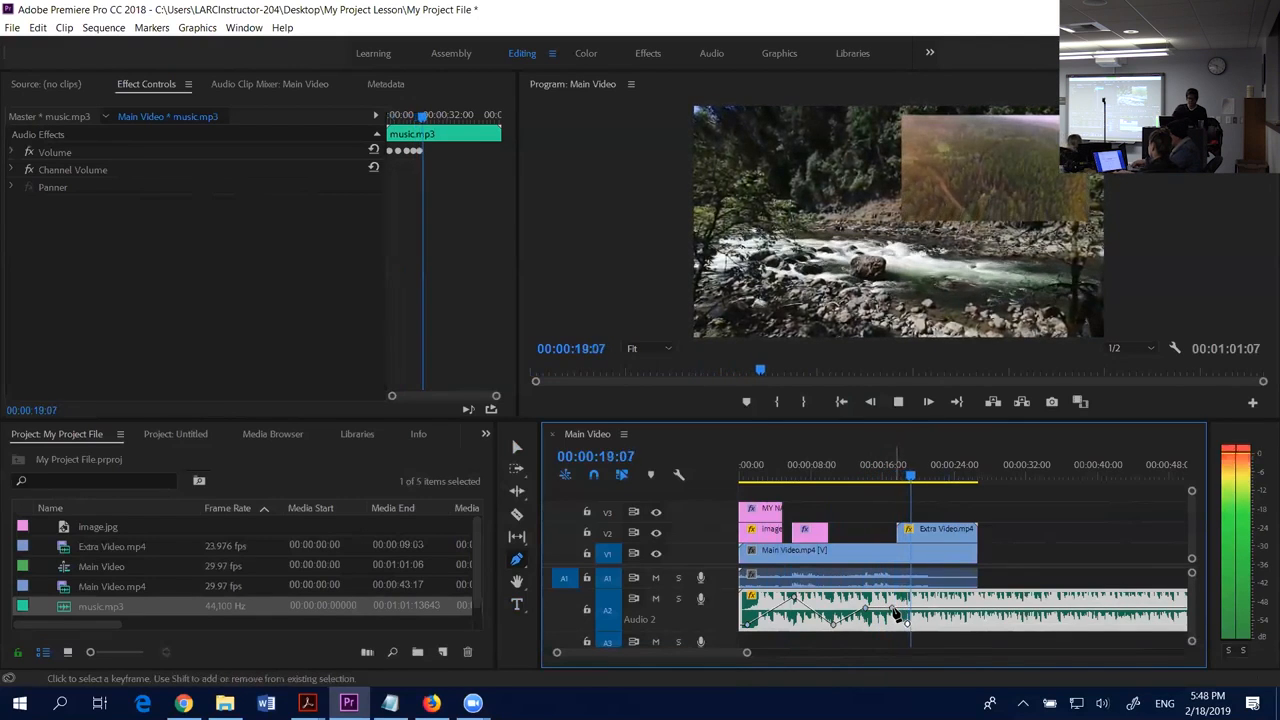
drag(883, 467, 839, 485)
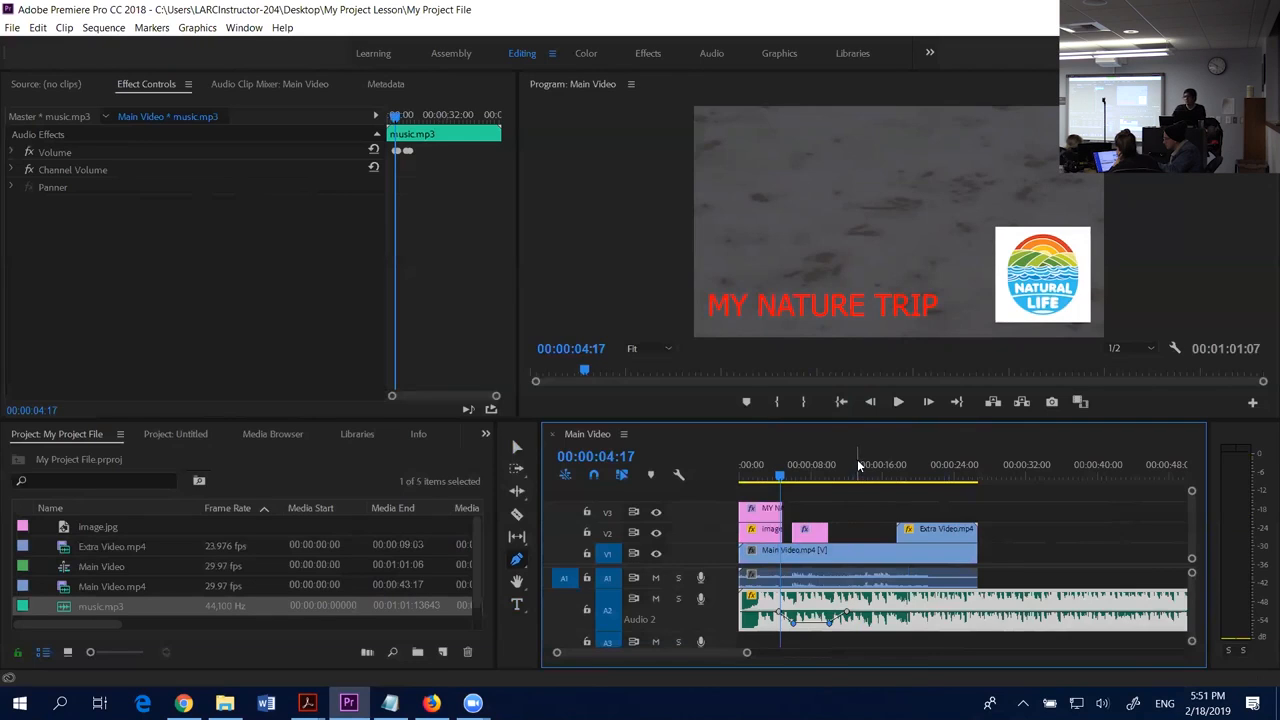
- Save the project and play from near the sequence start to check the music volume dip under the waterfall caption
key(ctrl+s)
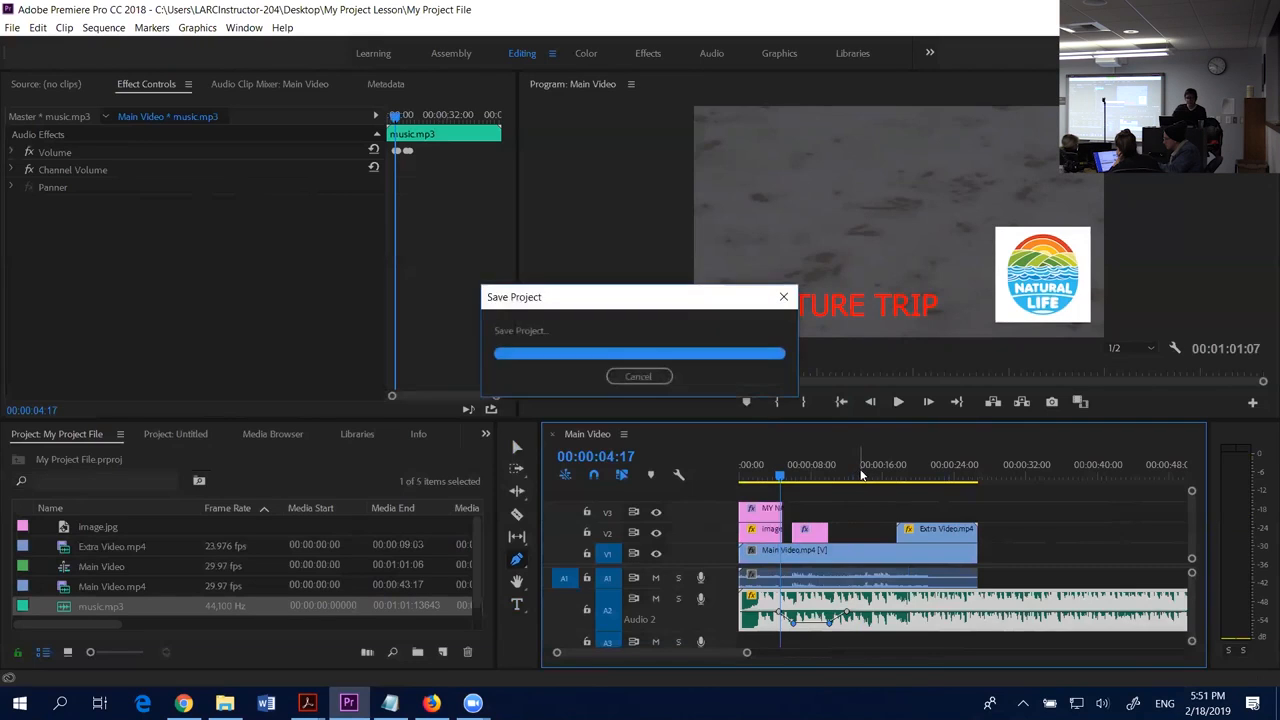
key(space)
click(755, 476)
key(space)
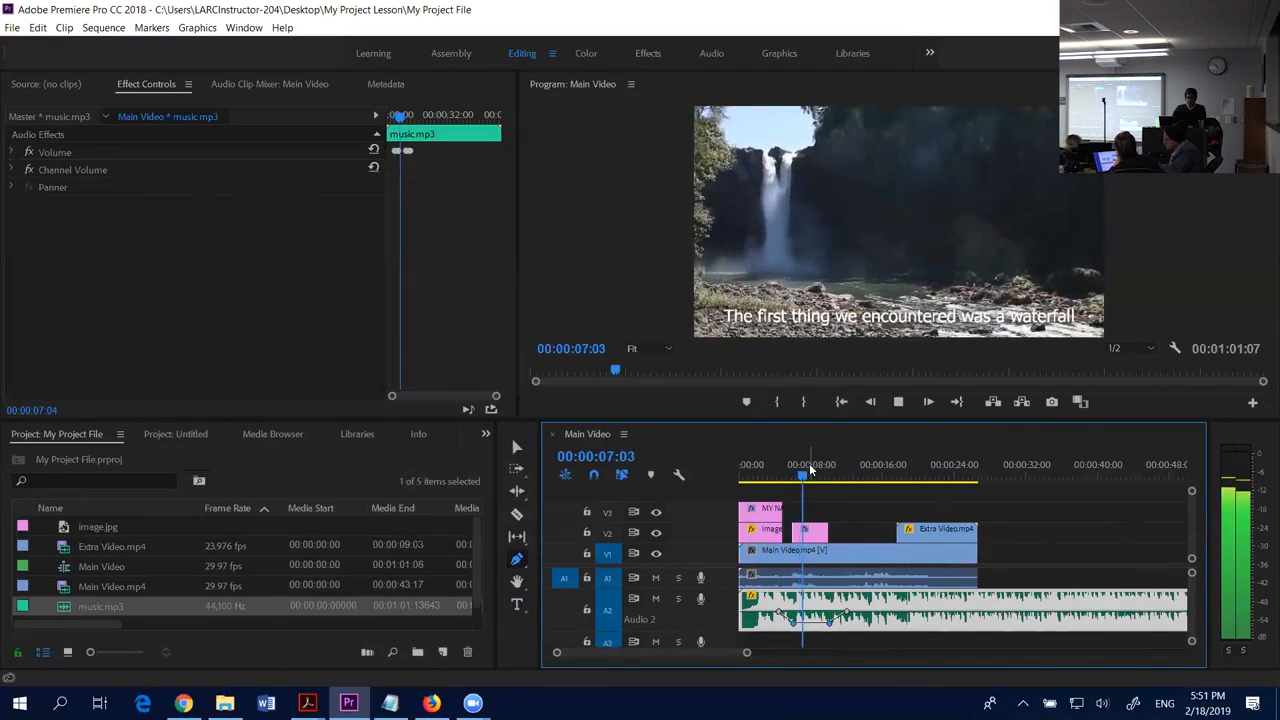
key(space)
drag(820, 479, 740, 481)
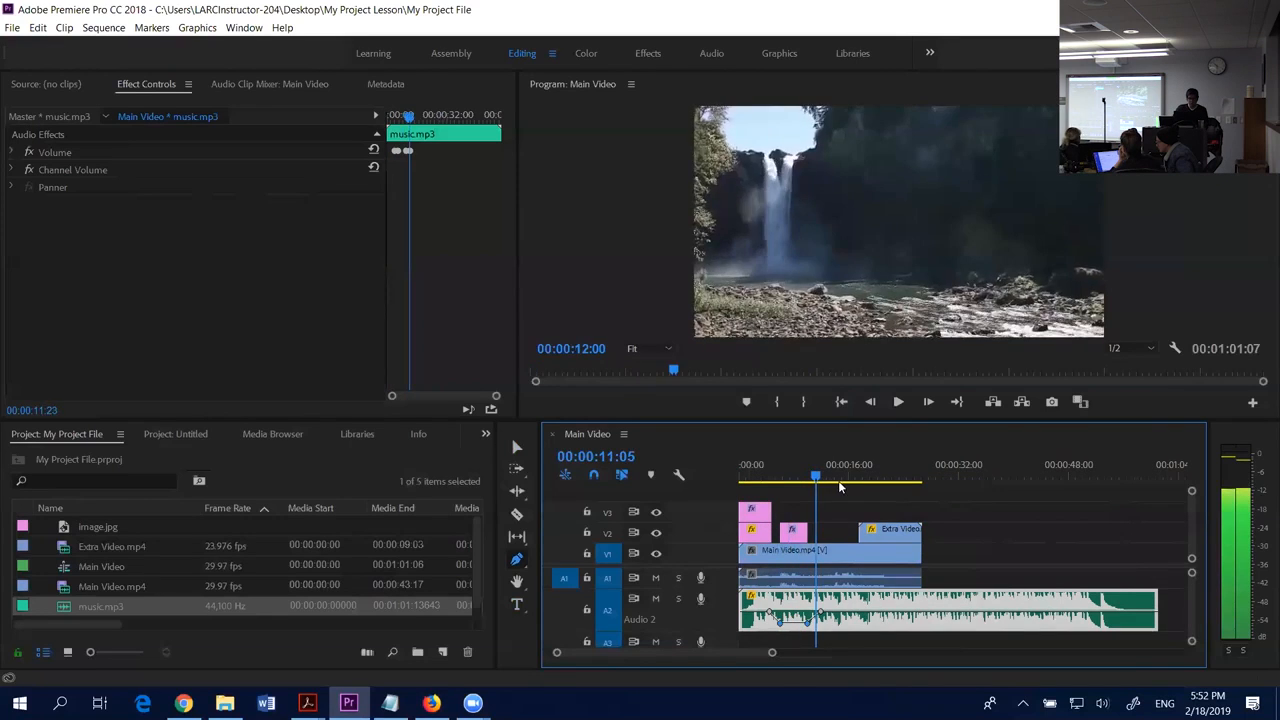
- Trim the music clip's end to the main video's end at 00:00:26:22 with the Selection tool and undo the trim
drag(840, 485, 930, 487)
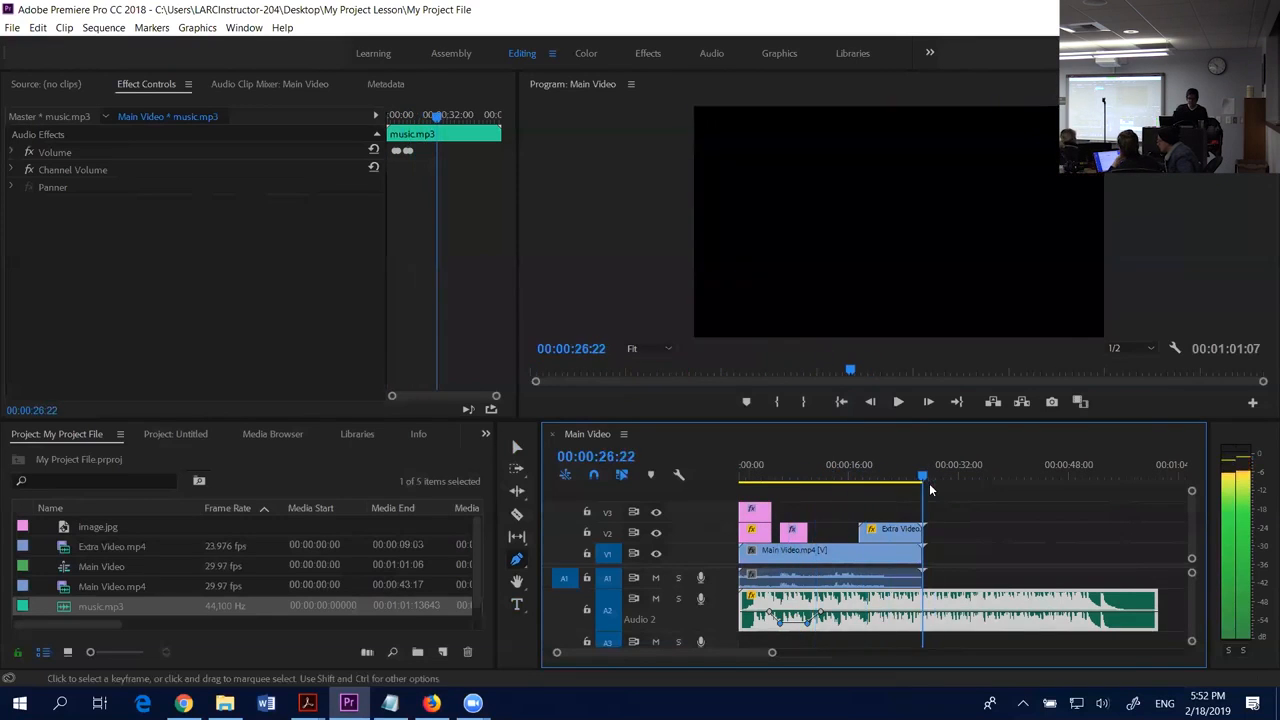
click(516, 447)
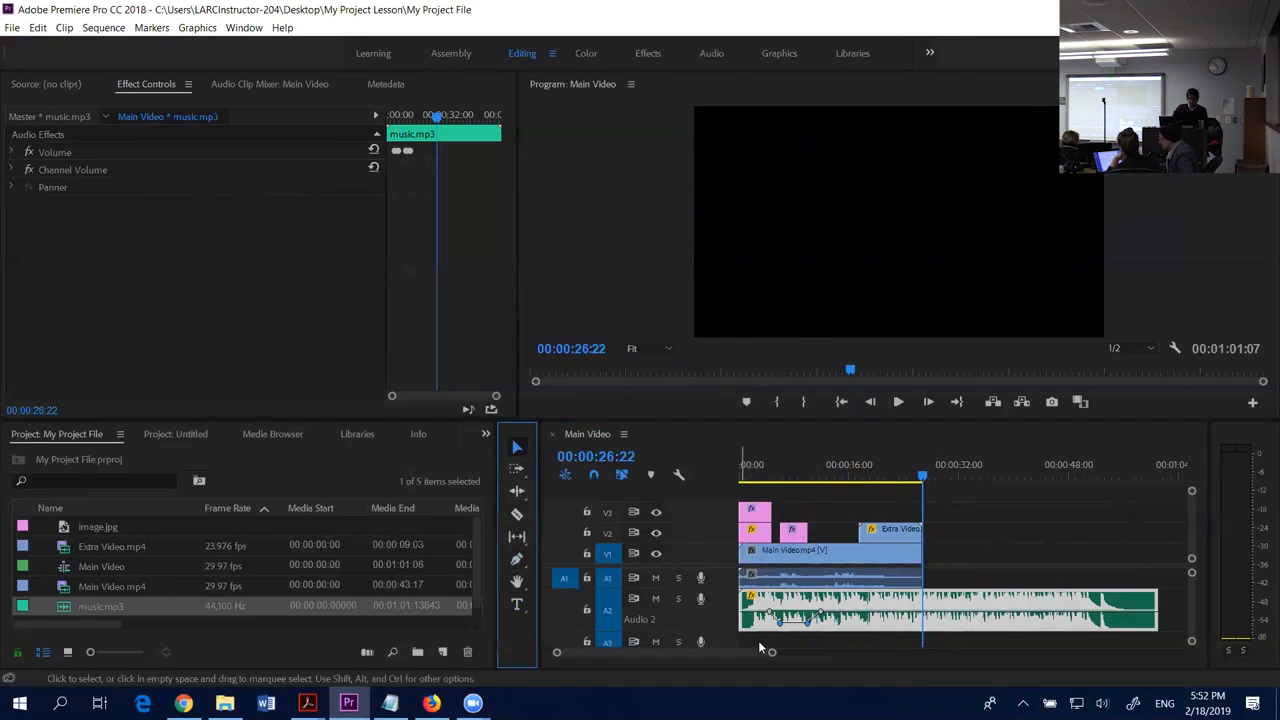
drag(771, 652, 781, 652)
drag(1121, 612, 913, 603)
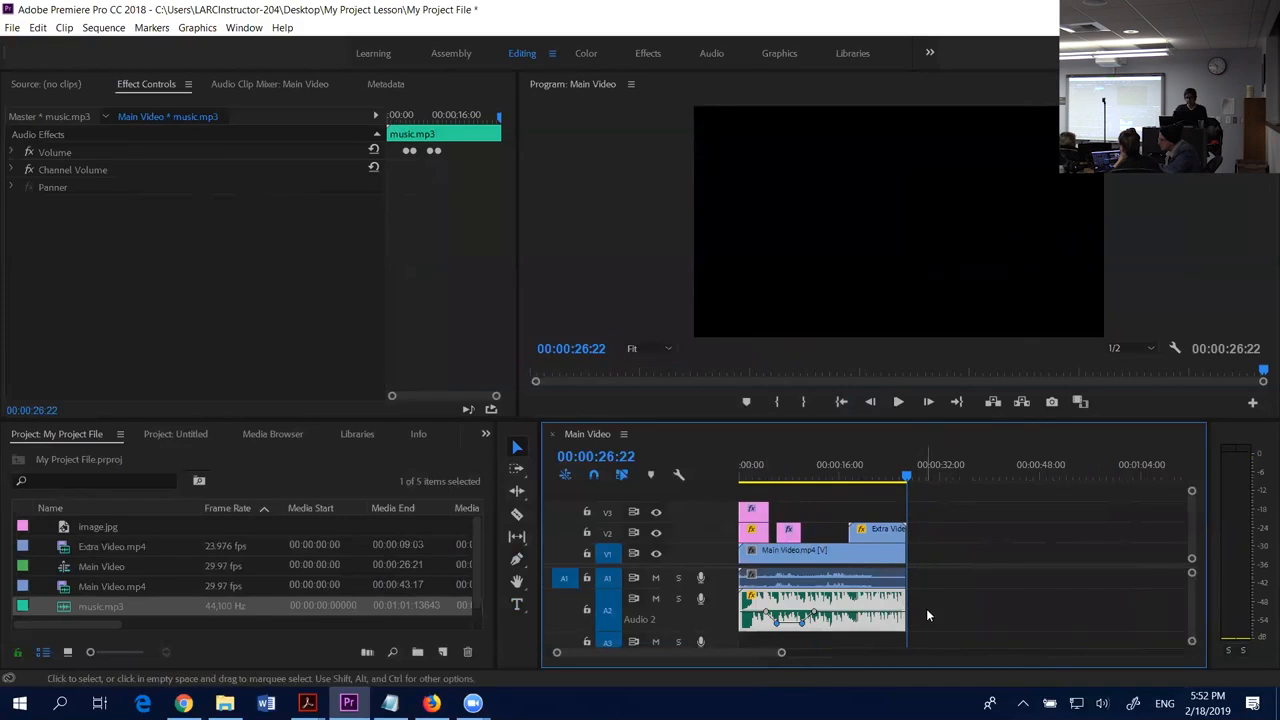
key(ctrl+z)
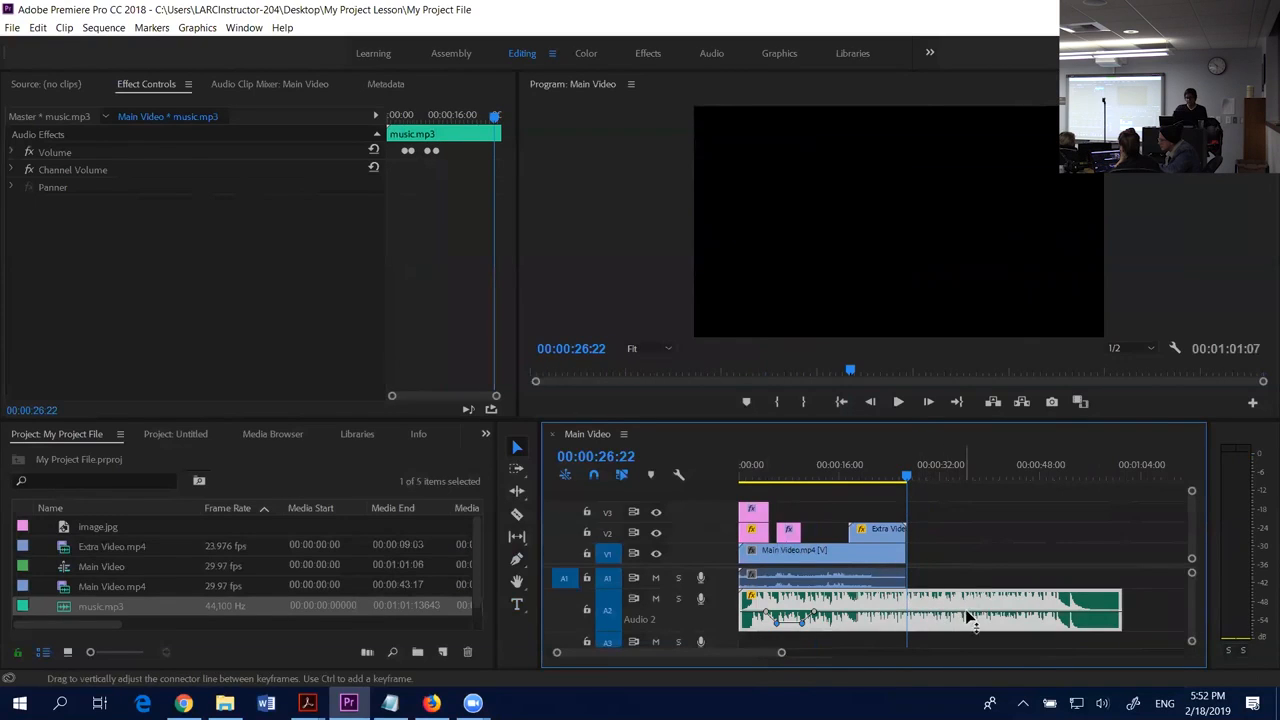
- Play the sequence across the end of the main video to check the music beyond the last picture
click(903, 490)
key(space)
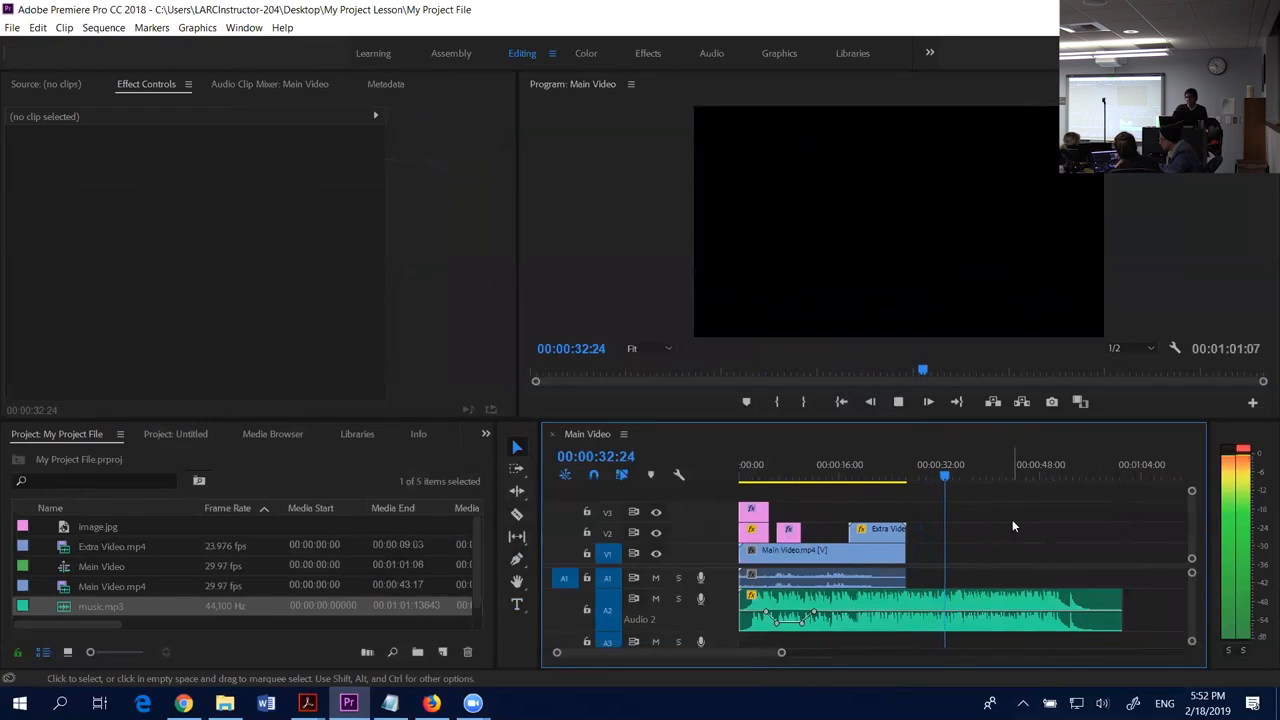
drag(958, 472, 937, 472)
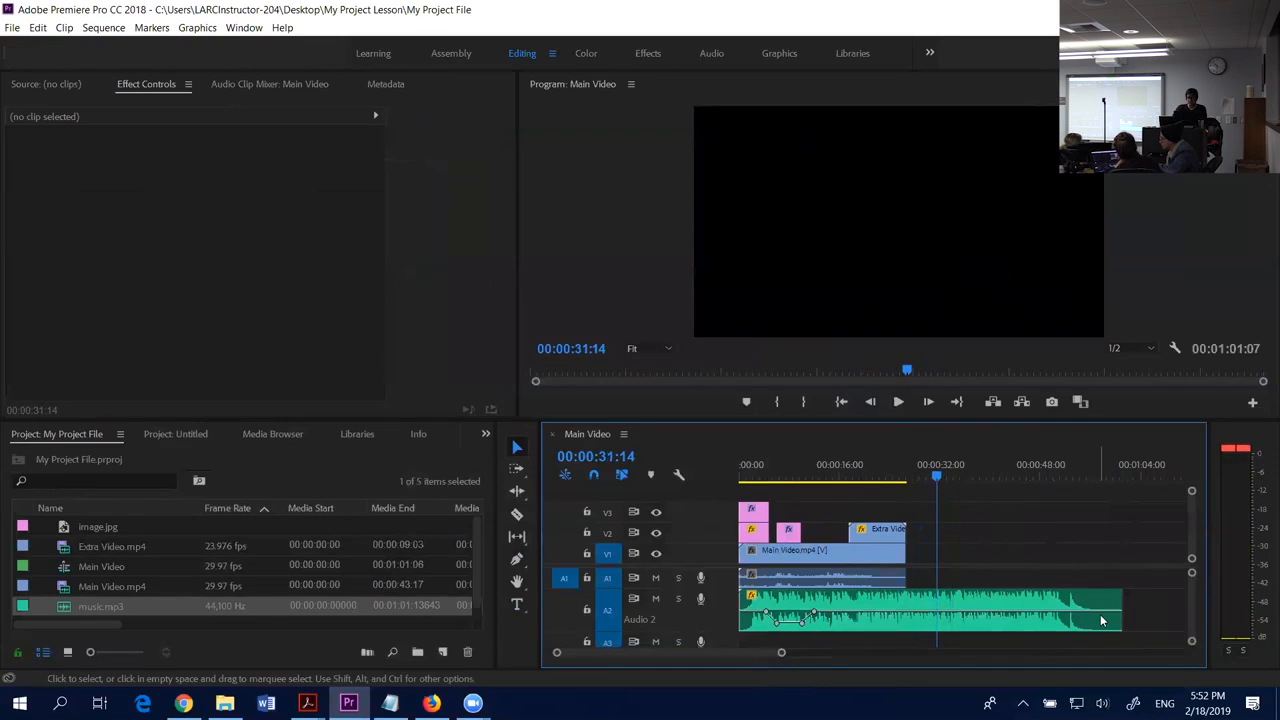
- Trim the music clip to end with the main video at 00:00:26:22, play the ending, and return the playhead to the sequence start
drag(1126, 604, 906, 606)
click(896, 476)
key(space)
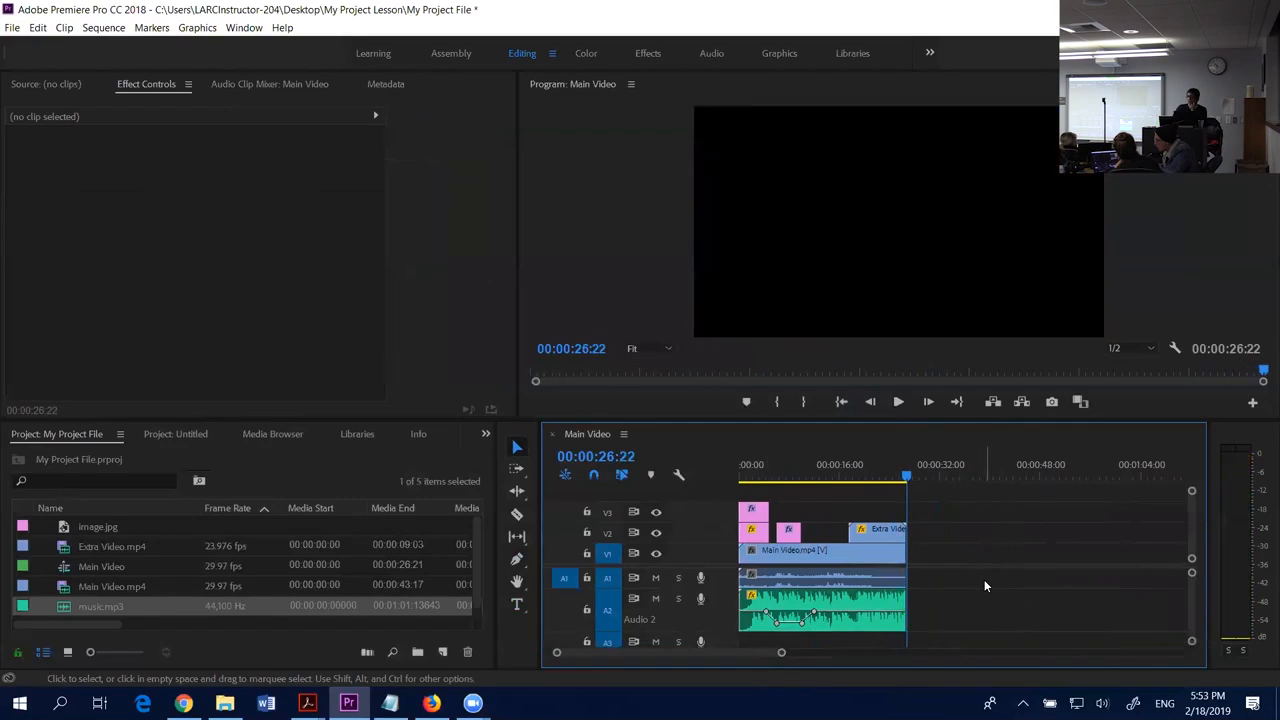
drag(908, 477, 740, 478)
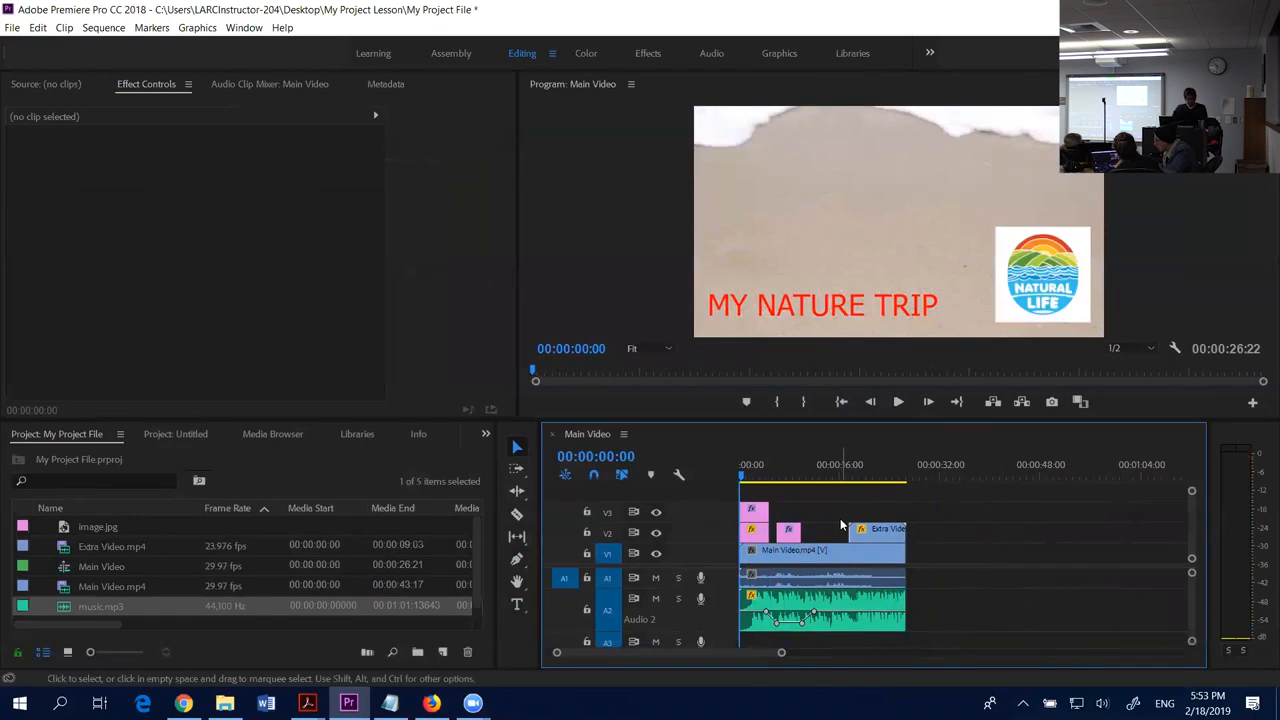
- Save the project, open the media export settings for the Main Video sequence, and choose H.264 as the format
key(ctrl+s)
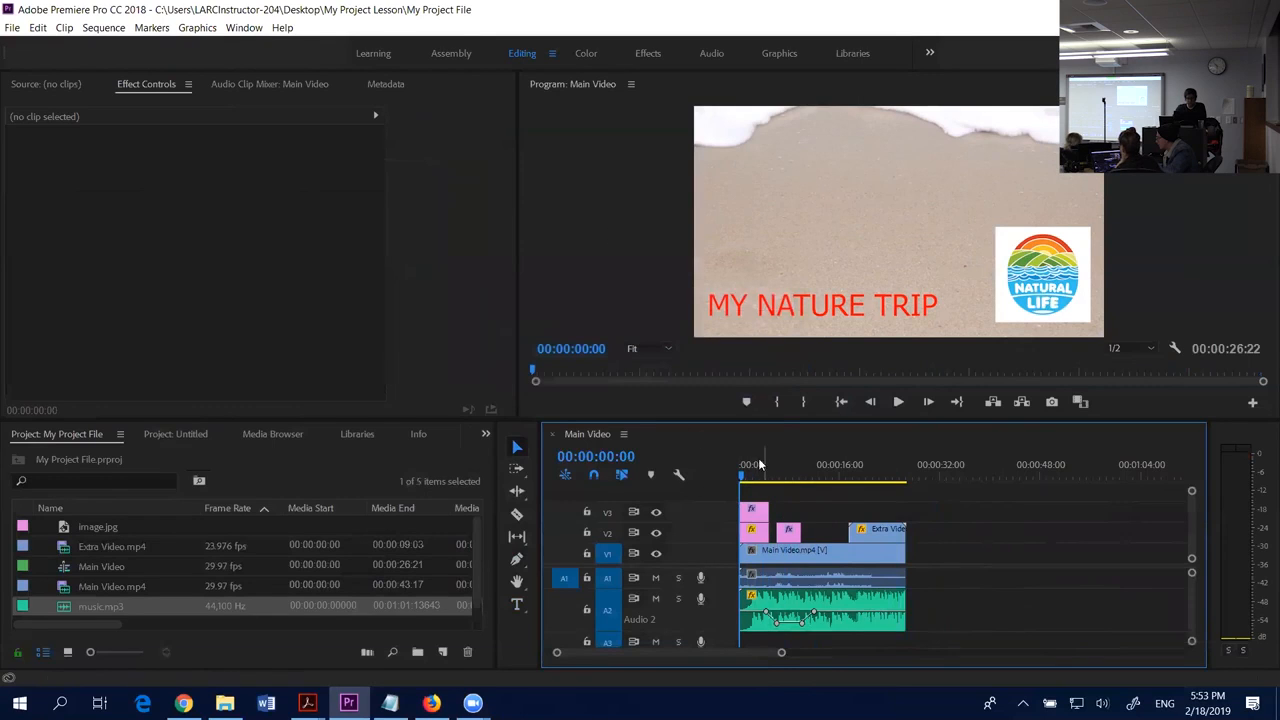
click(13, 28)
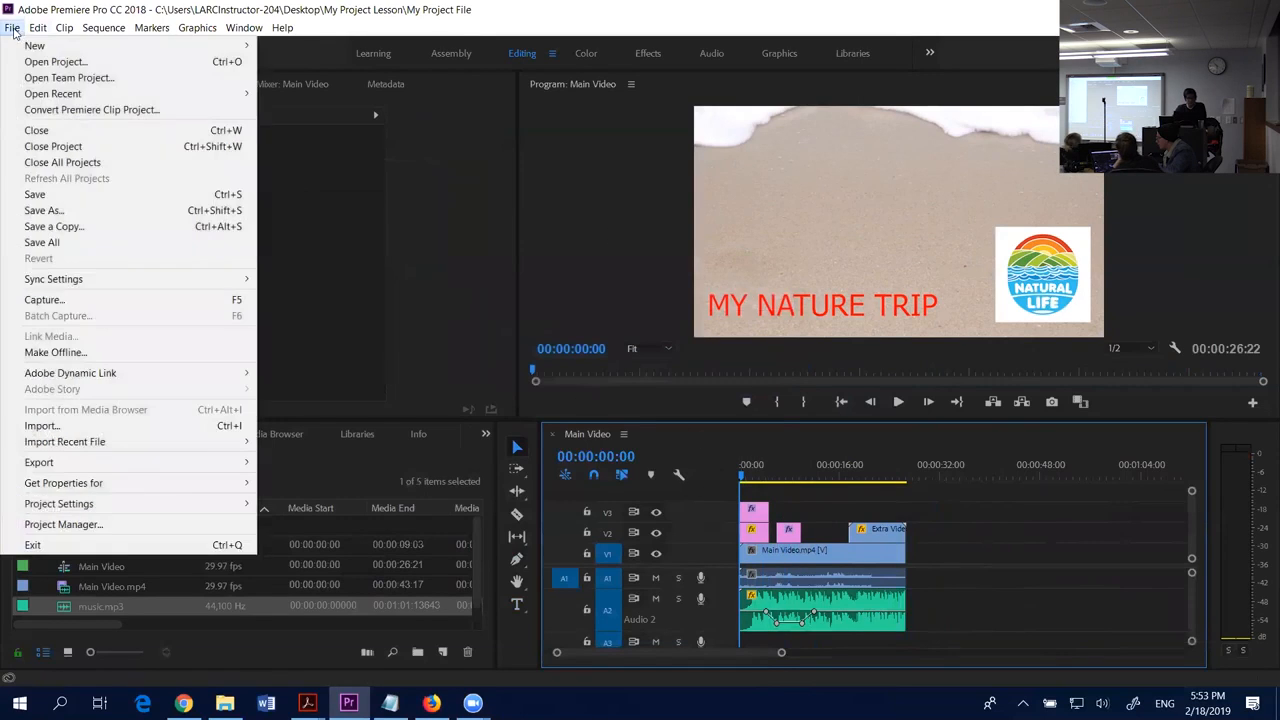
mouse_move(102, 464)
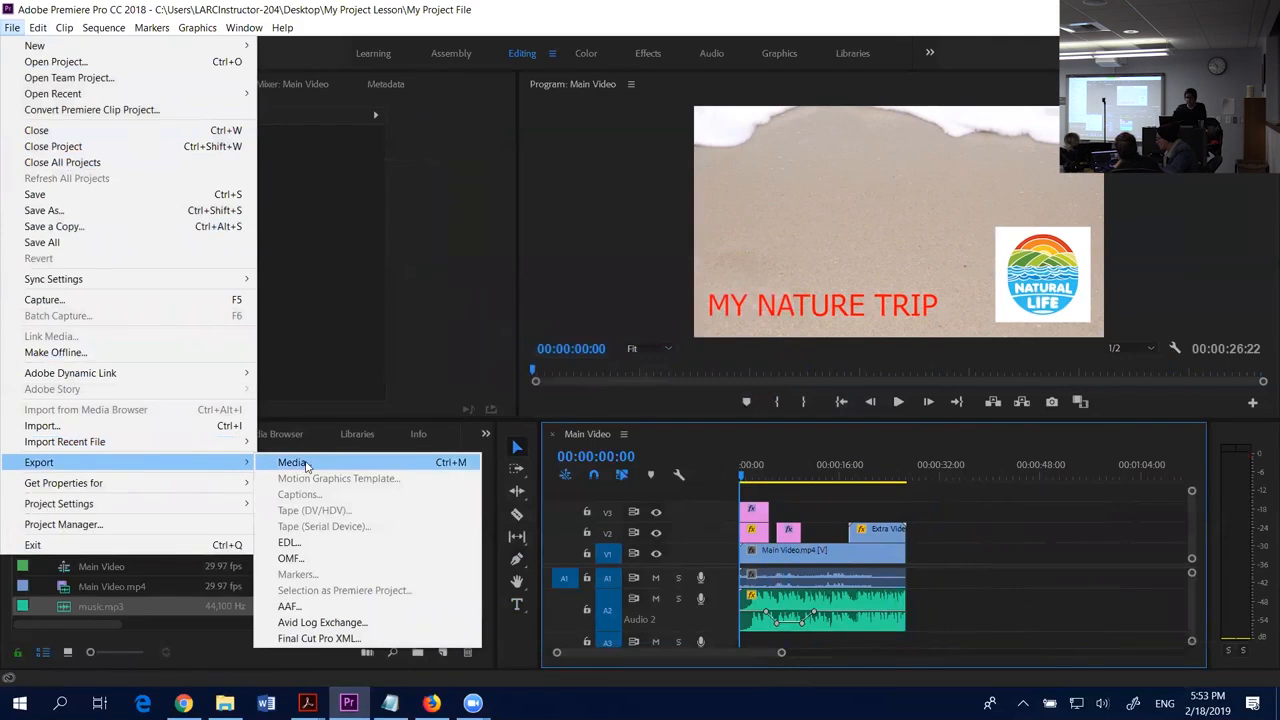
click(306, 463)
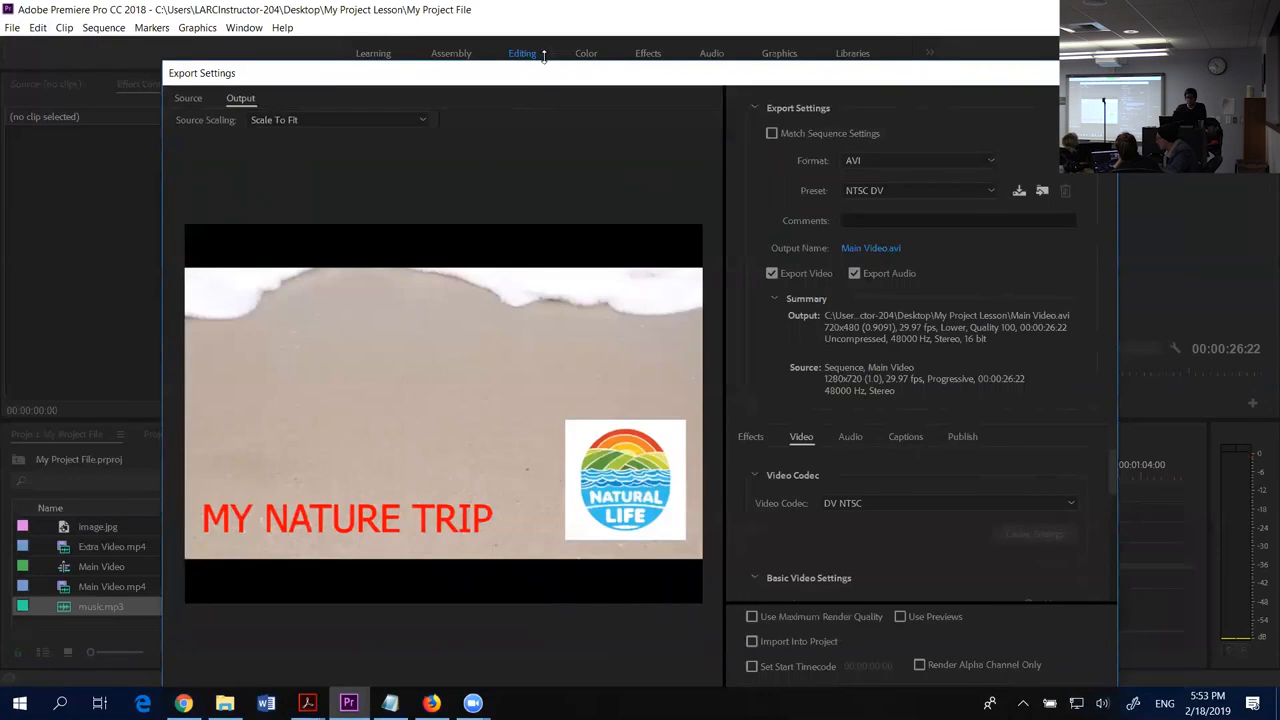
drag(544, 57, 609, 54)
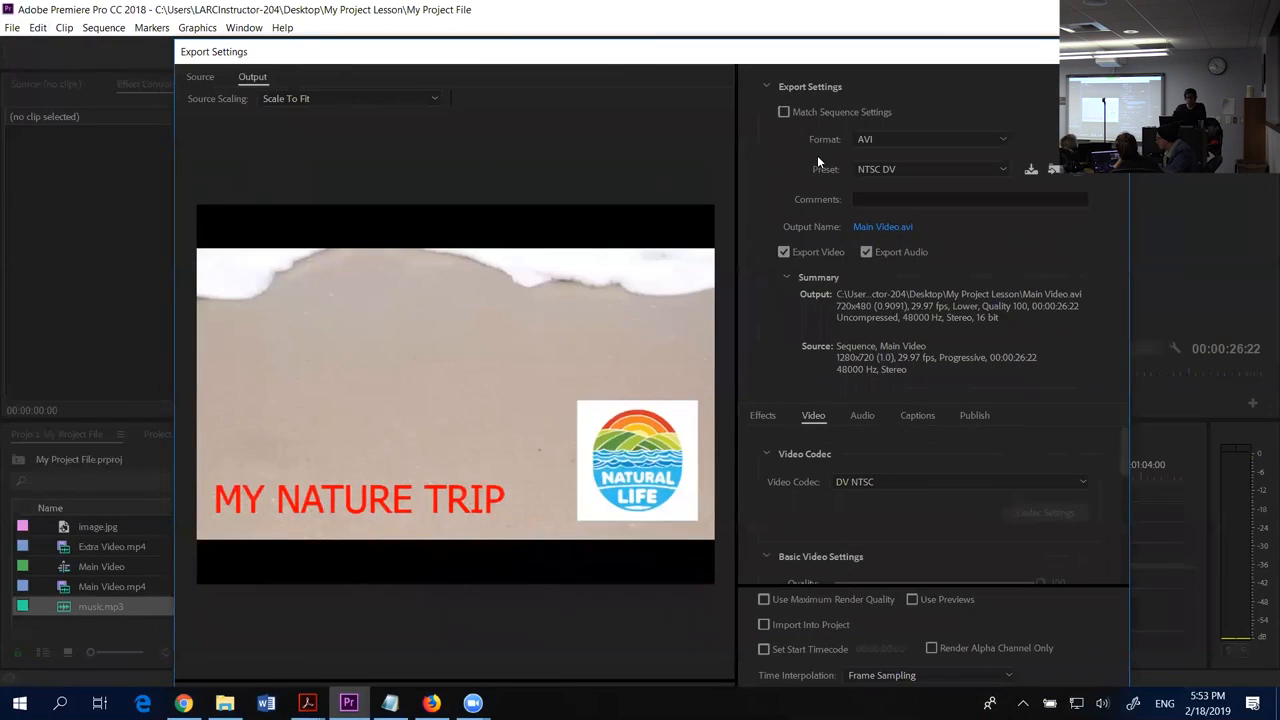
click(892, 139)
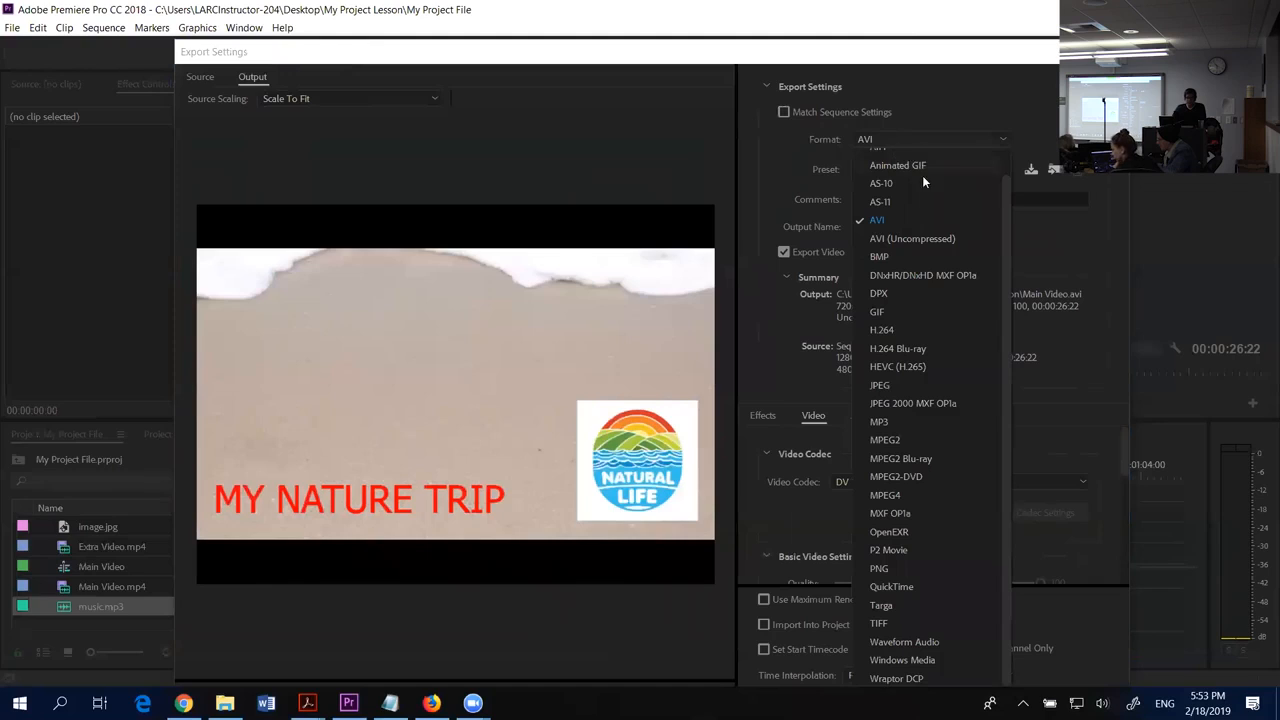
click(900, 331)
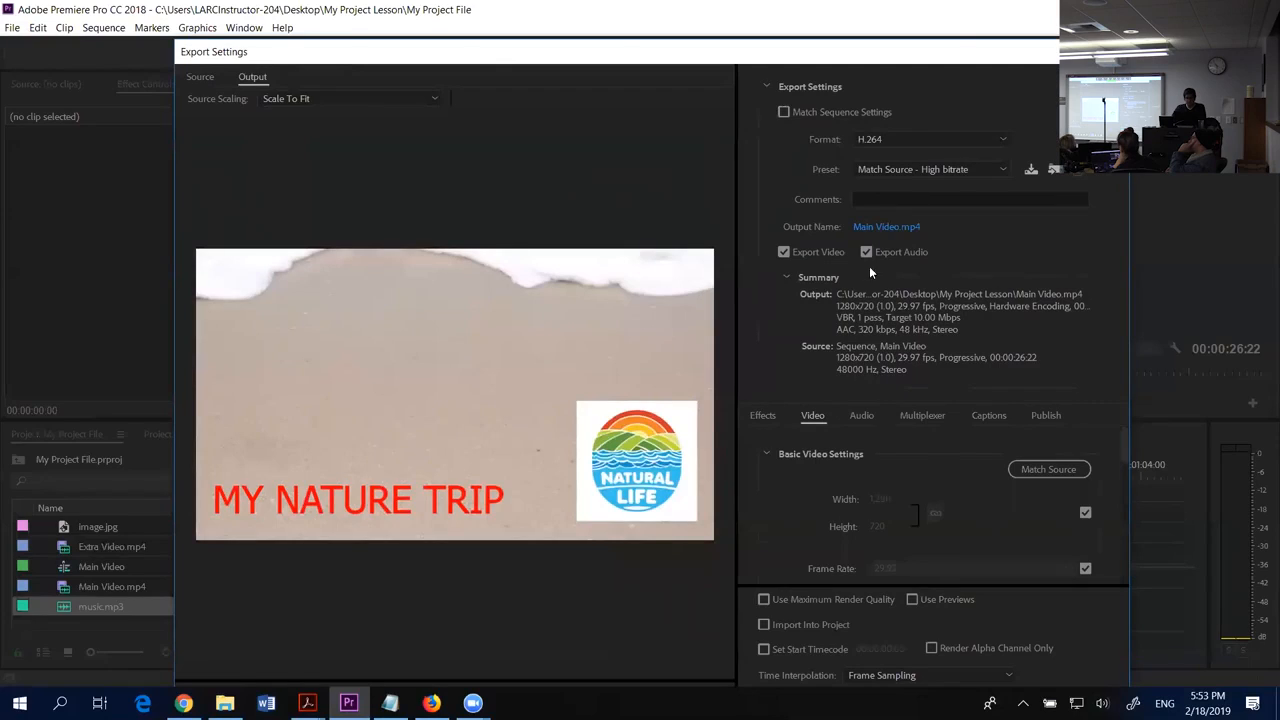
- Try the Match Source - Medium bitrate preset and switch back to Match Source - High bitrate
click(900, 170)
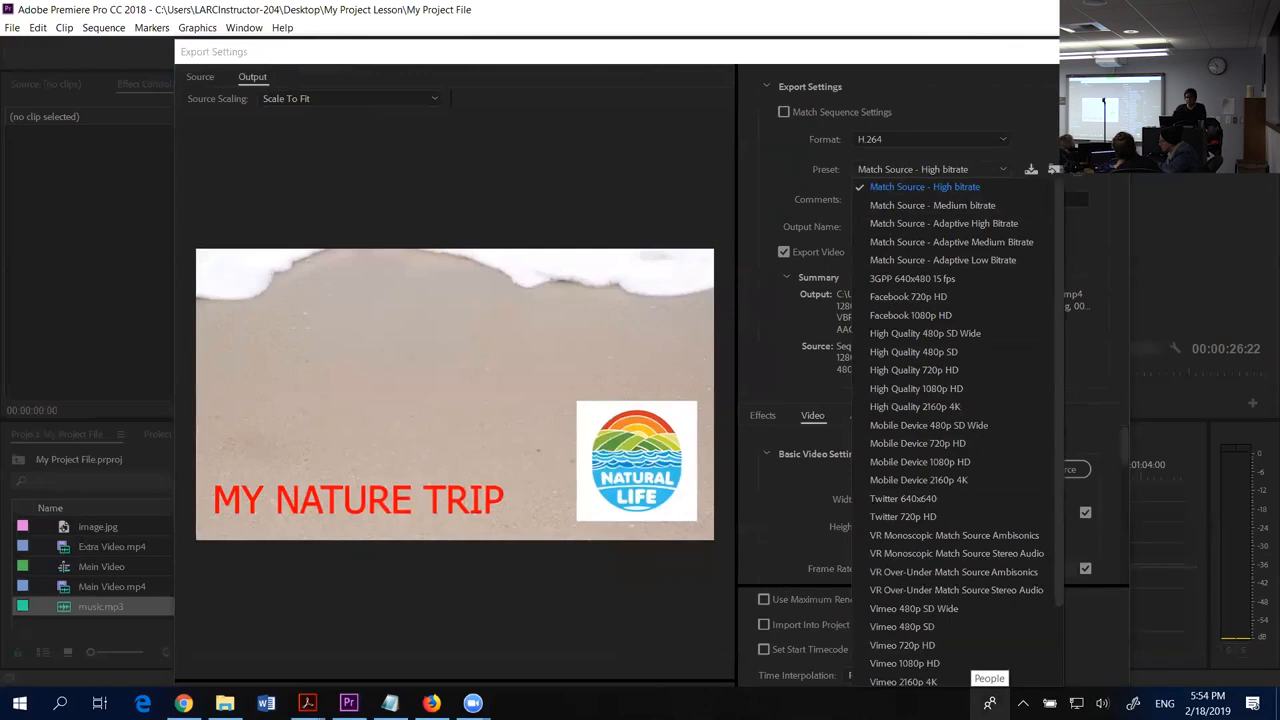
click(976, 207)
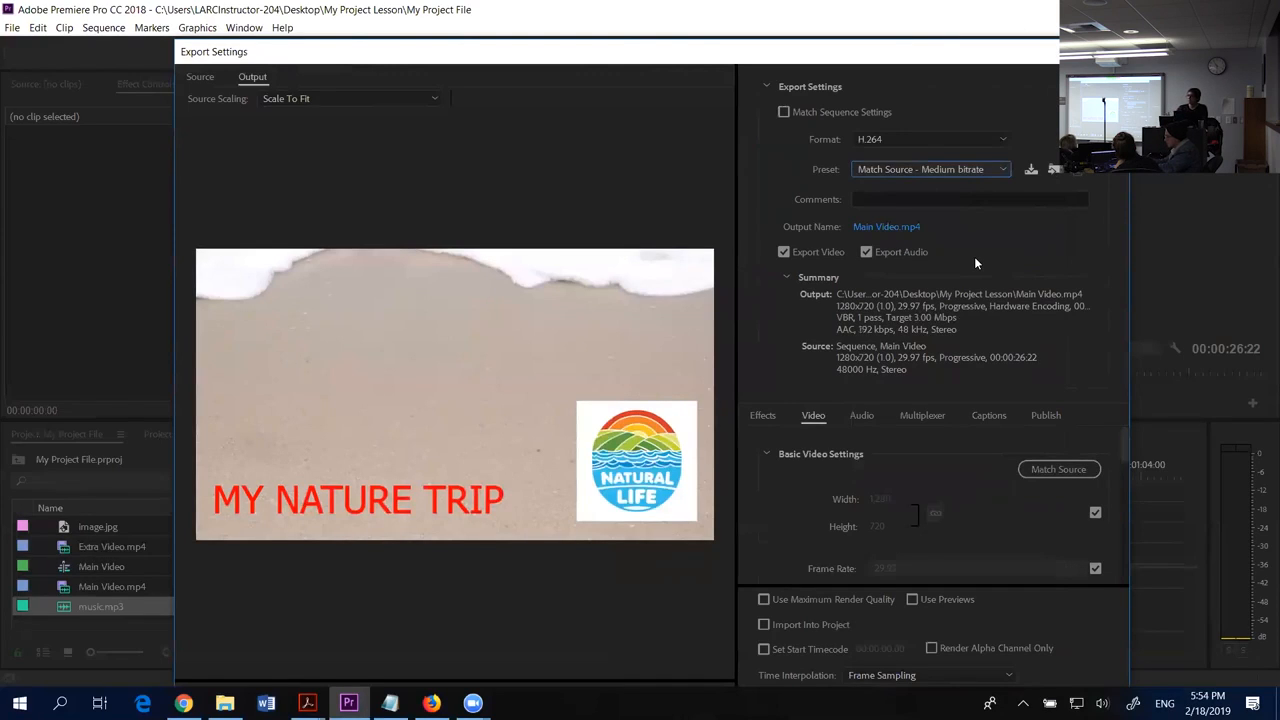
click(909, 166)
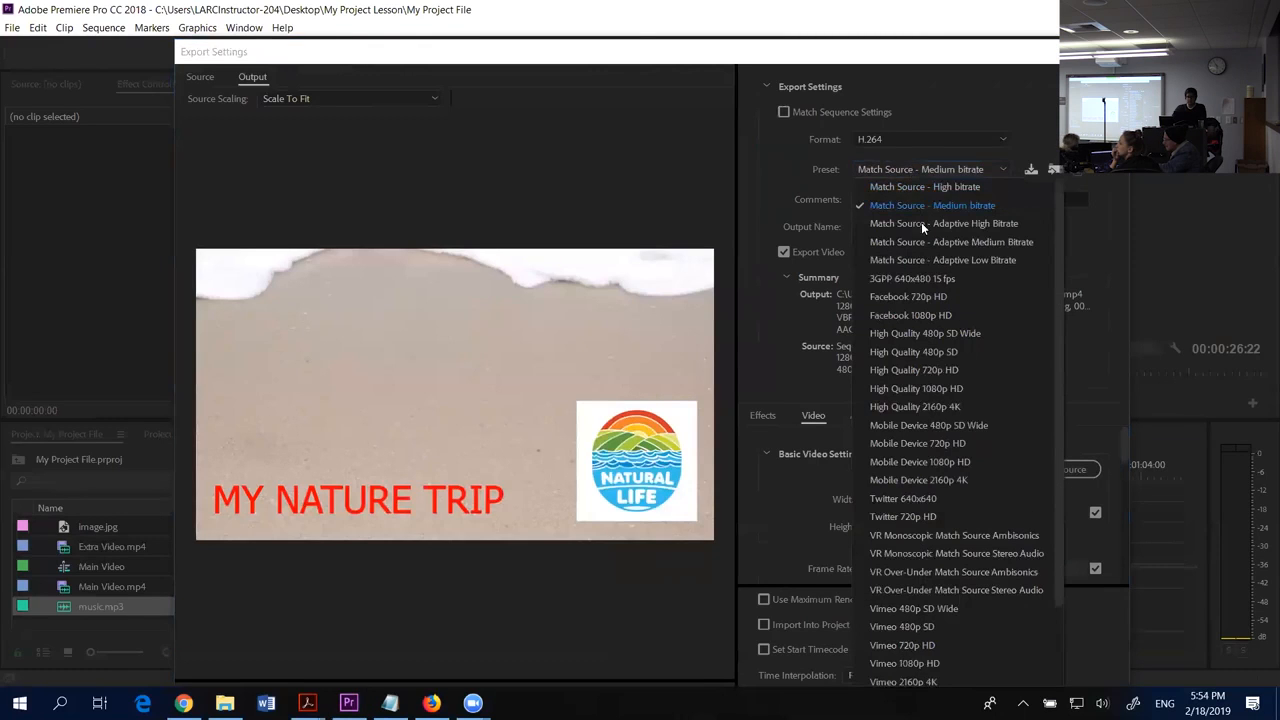
click(958, 191)
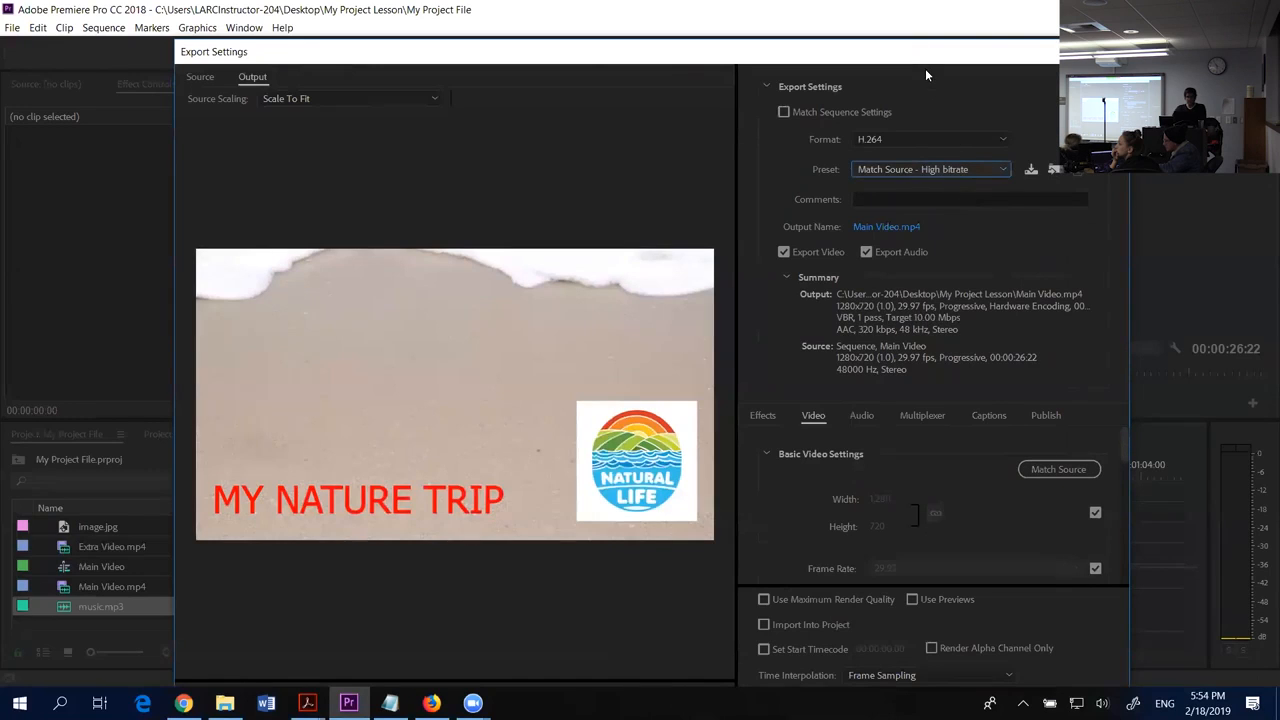
- Set the export's output location to the Desktop and its file name to My Final Video
drag(917, 62, 917, 31)
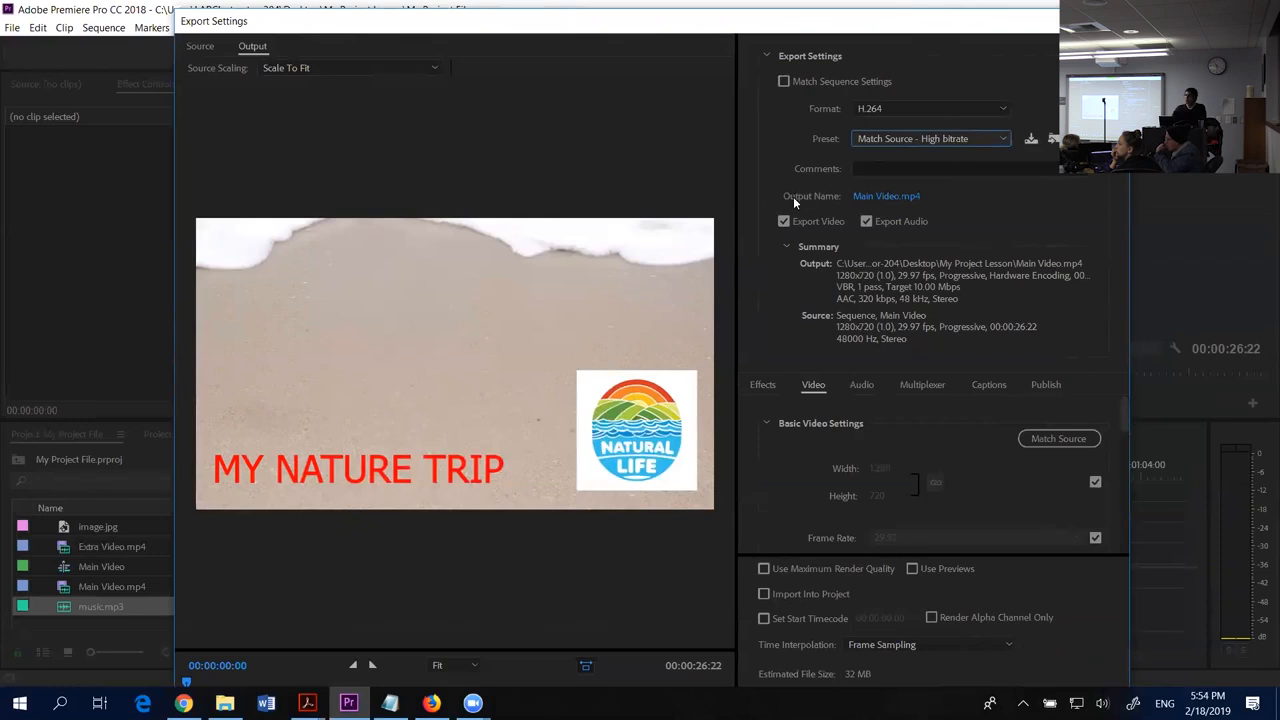
click(903, 199)
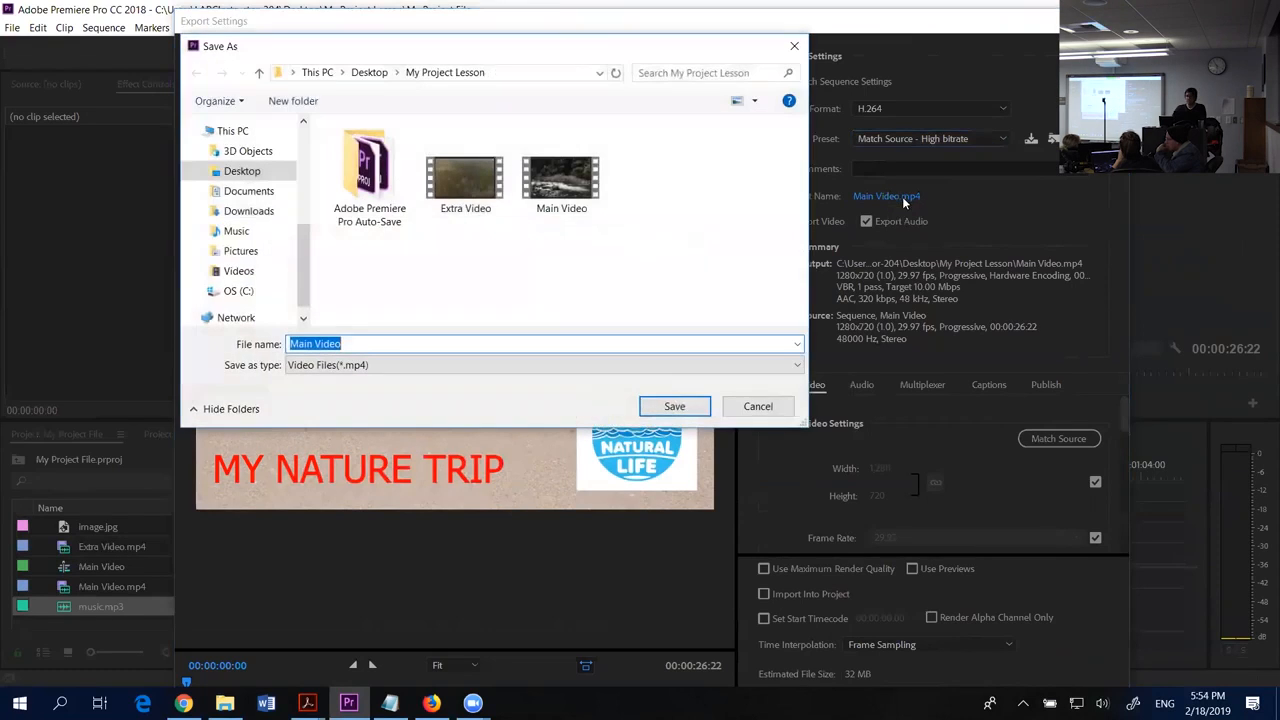
drag(601, 47, 525, 119)
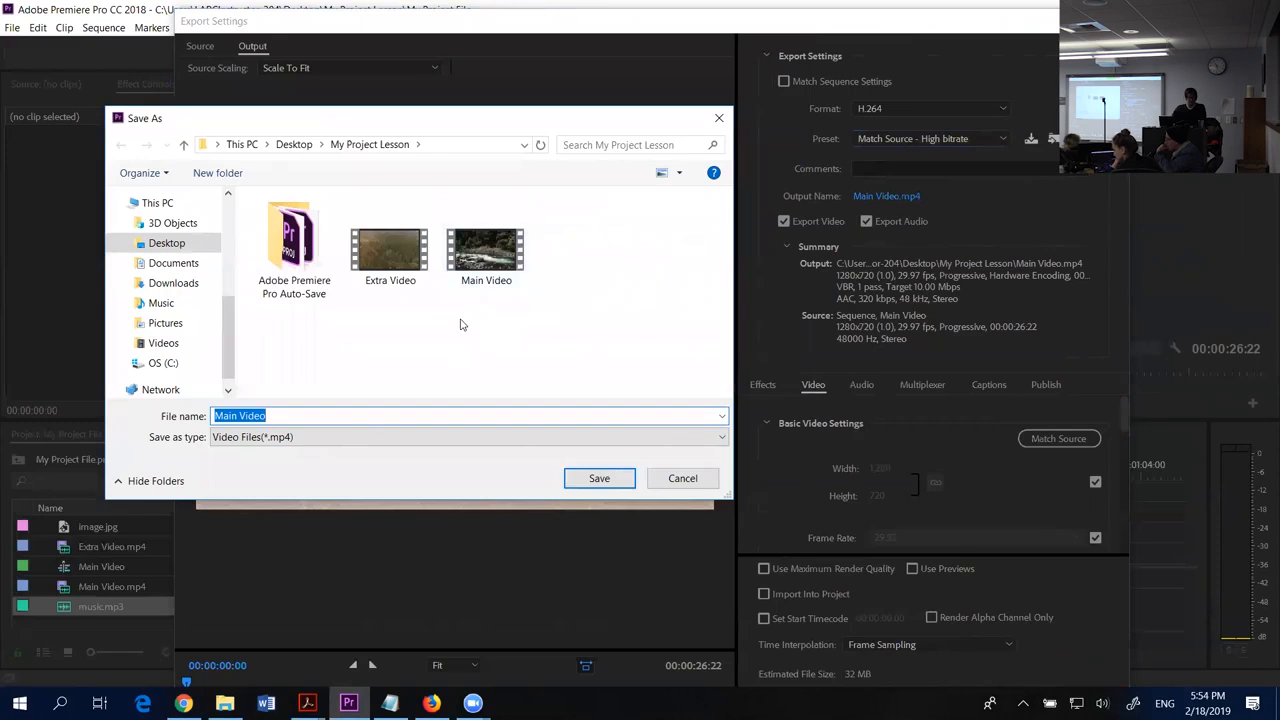
click(166, 243)
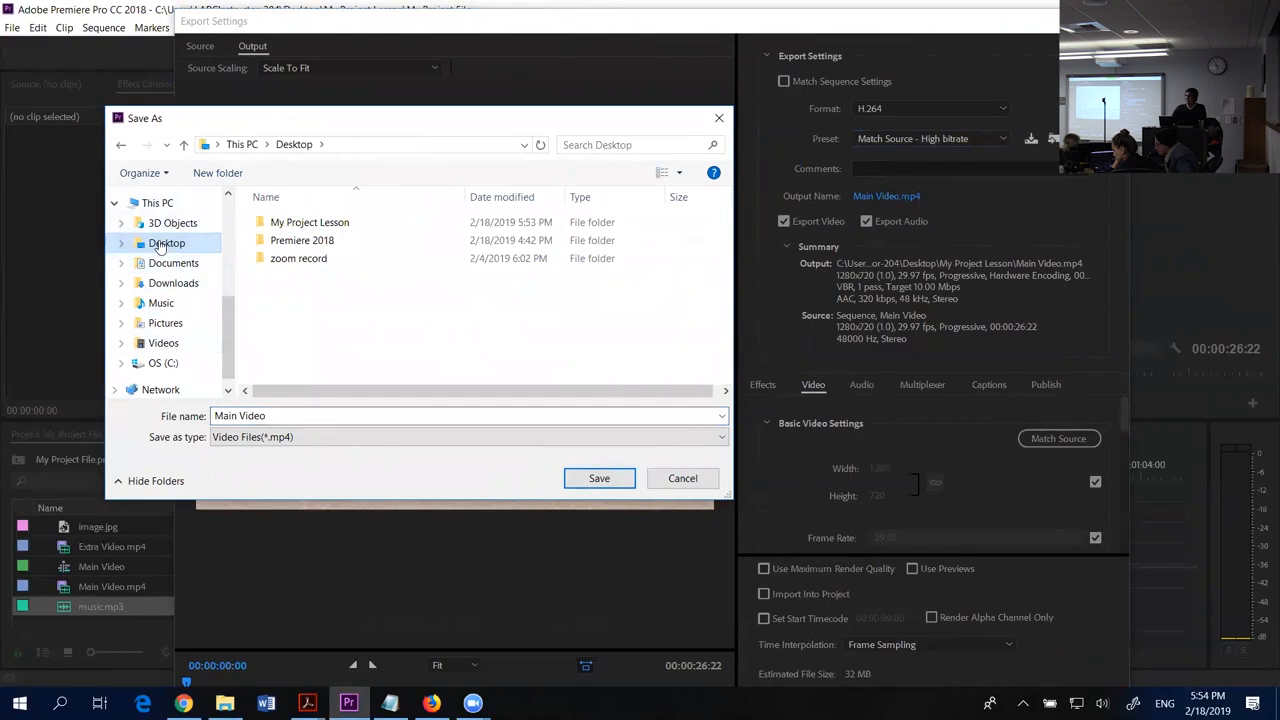
click(259, 415)
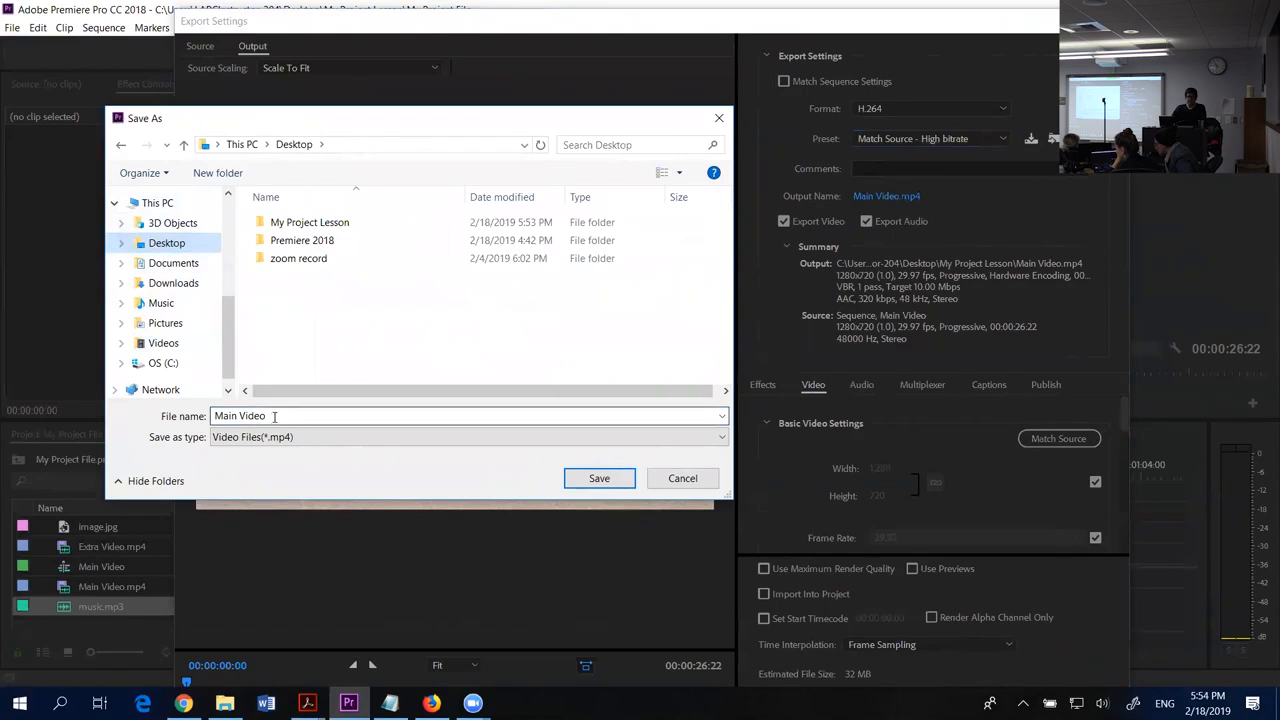
drag(277, 416, 216, 417)
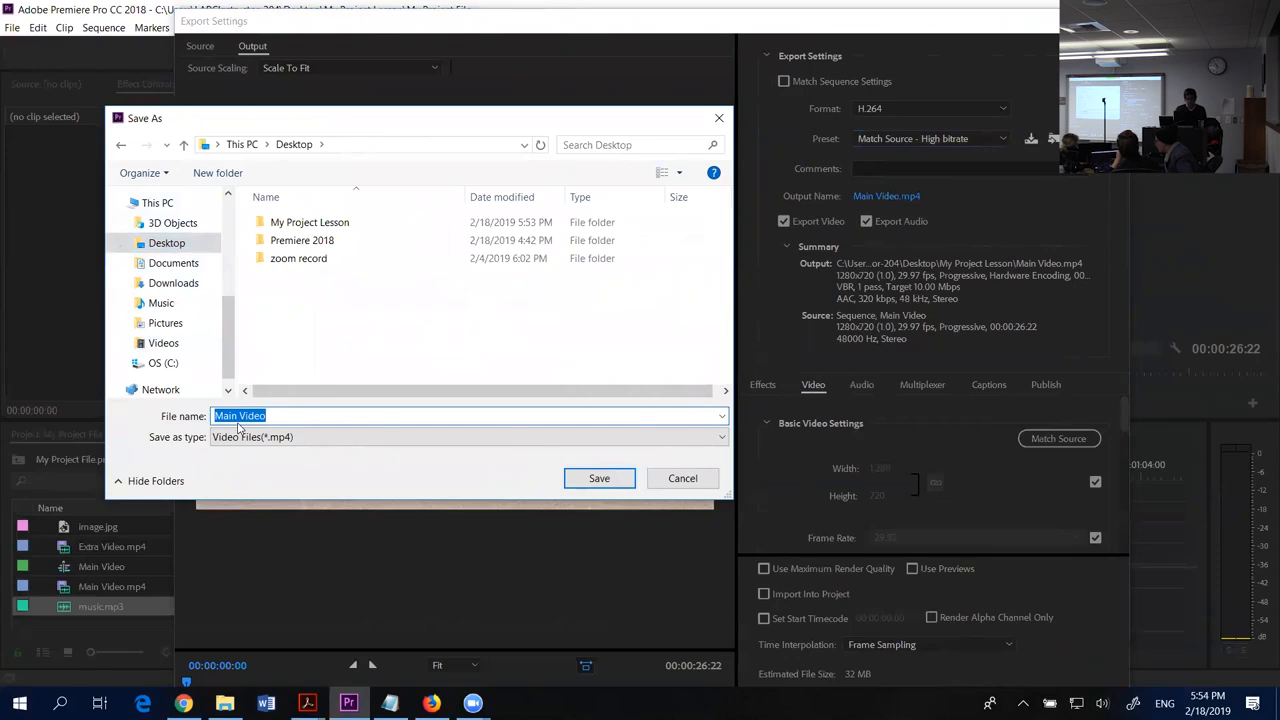
text(My)
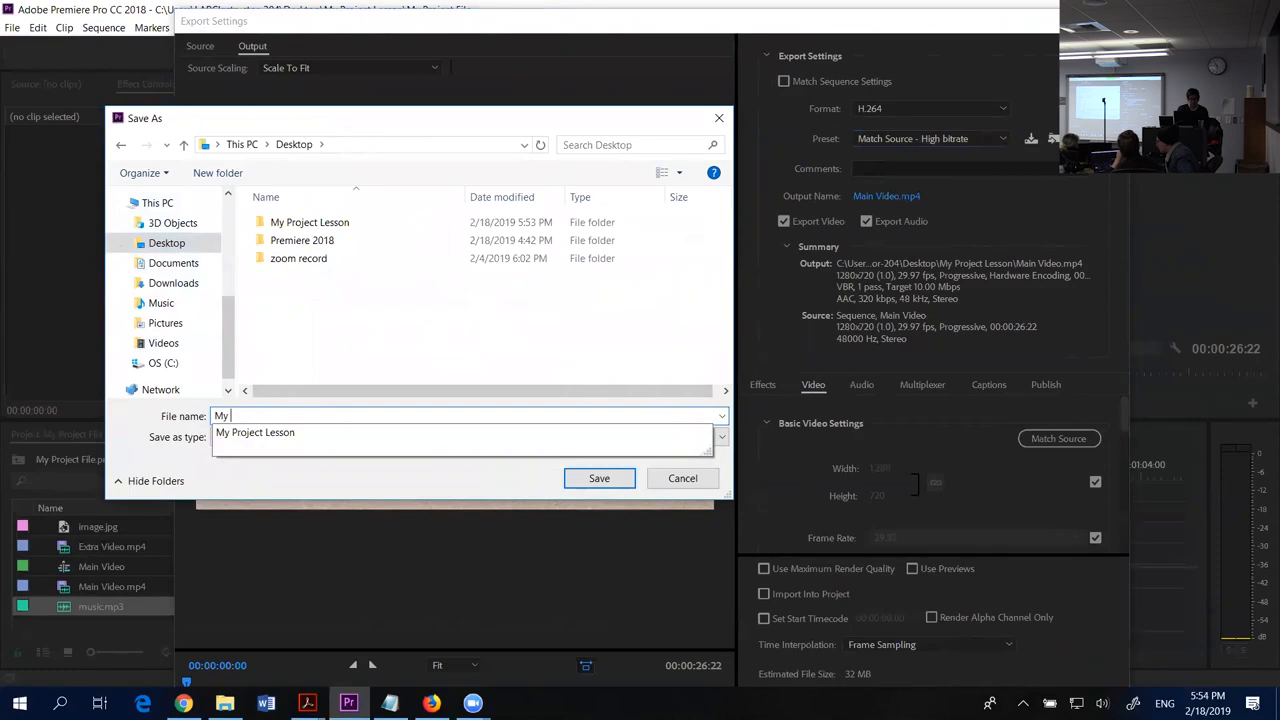
text( Final Video)
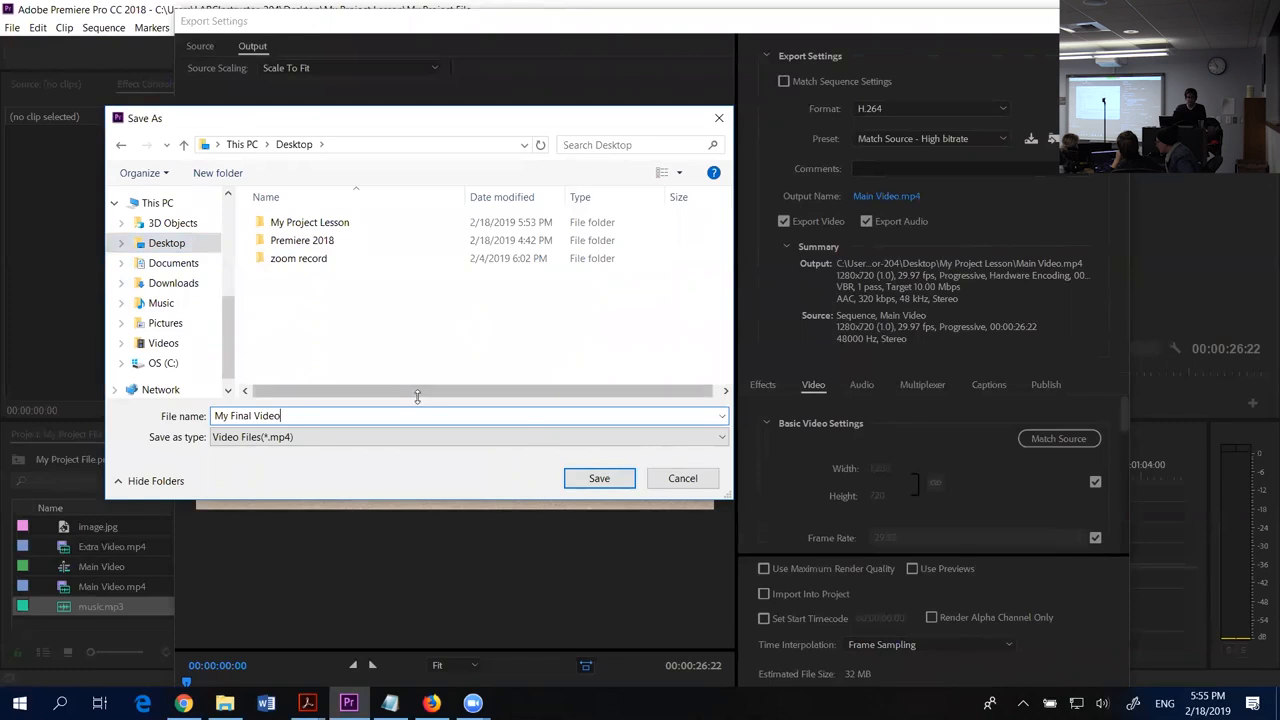
click(600, 479)
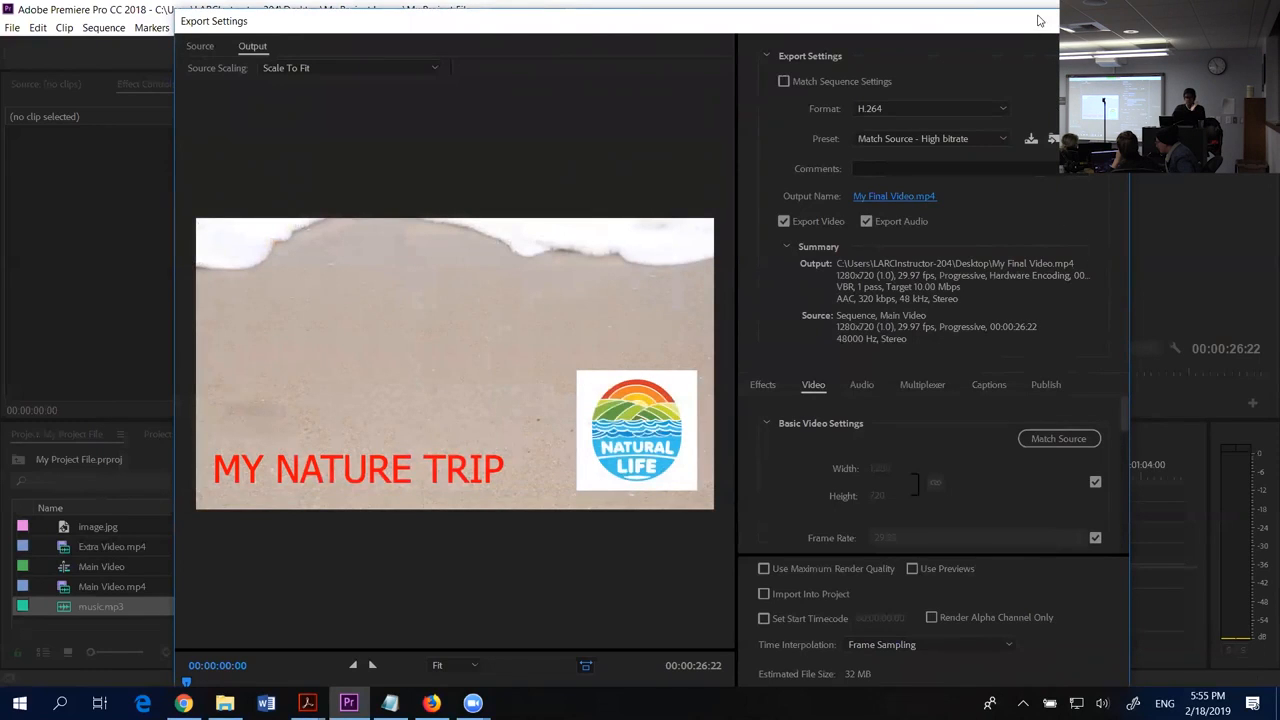
- Export the Main Video sequence with the chosen H.264 settings
drag(1037, 12, 1040, 45)
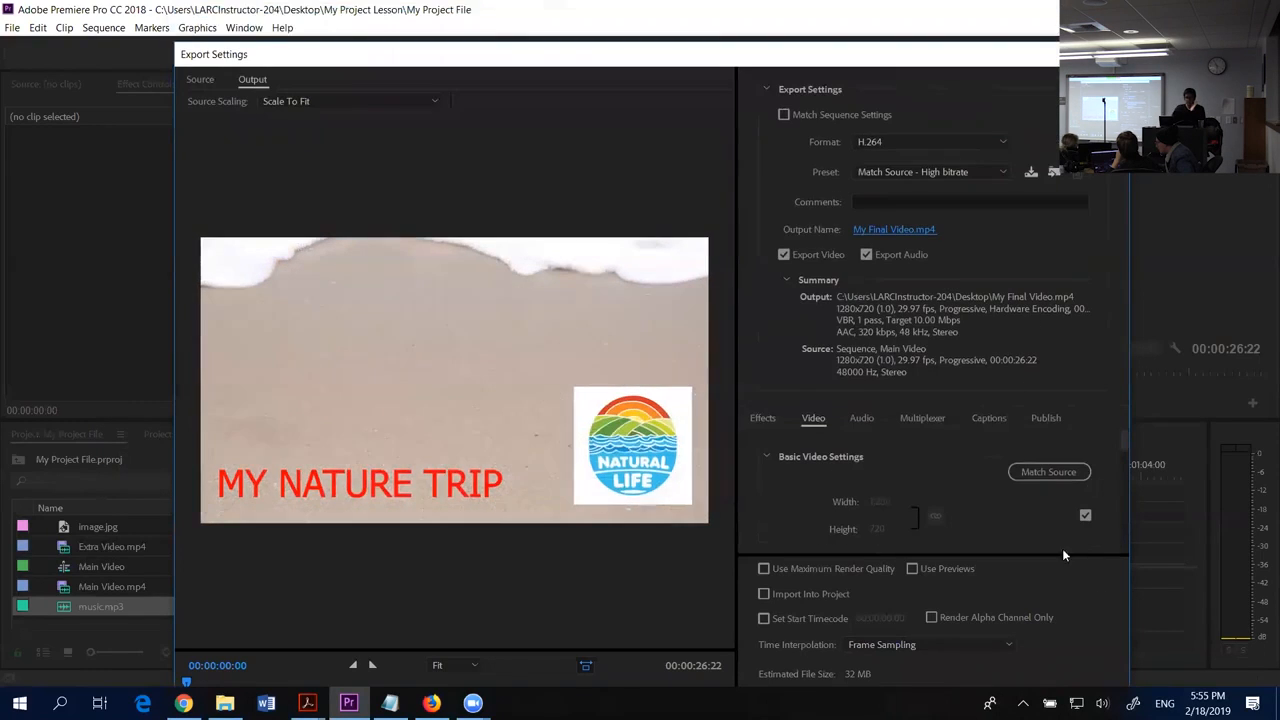
drag(946, 55, 947, 28)
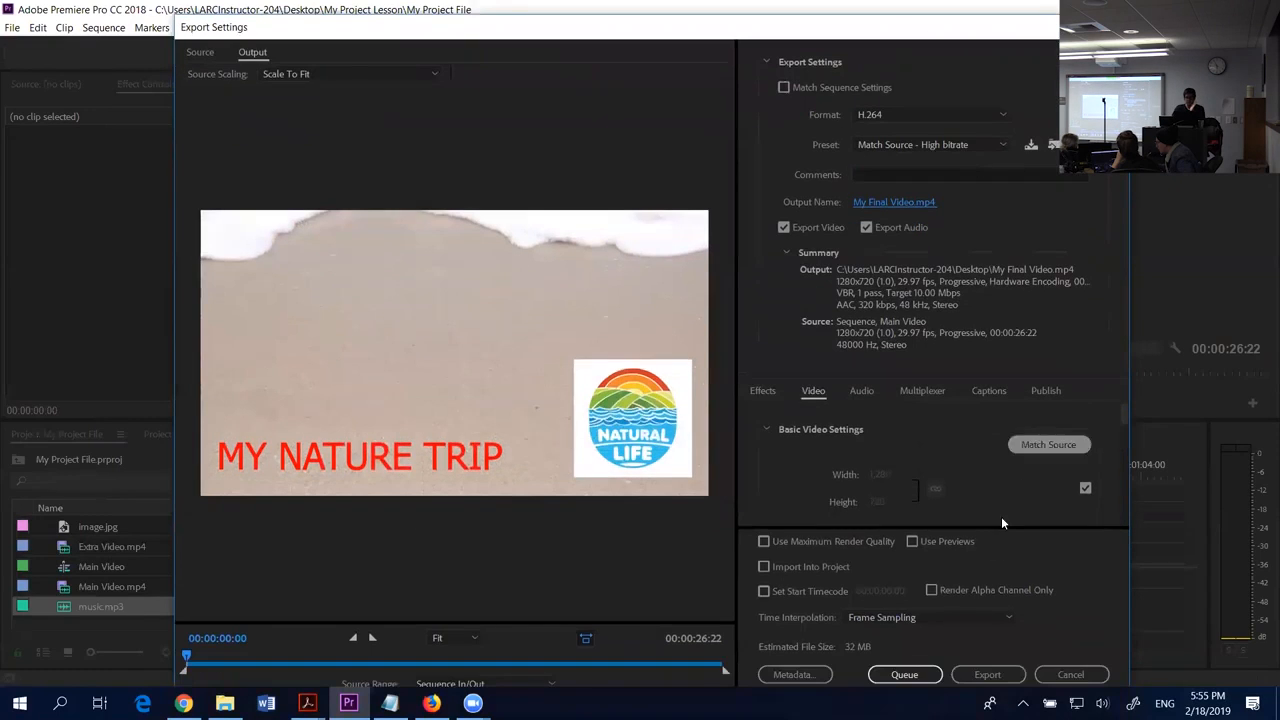
click(988, 675)
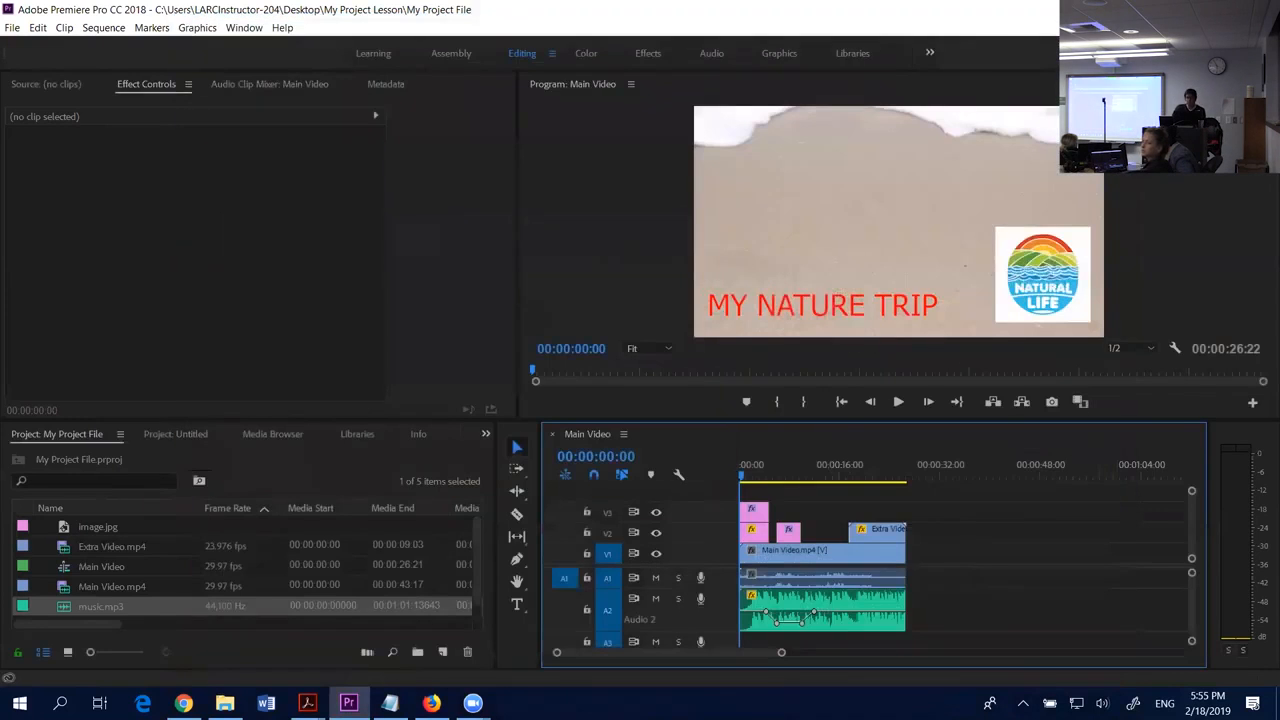
- Show the desktop and open the exported My Final Video file in Movies & TV
key(super+d)
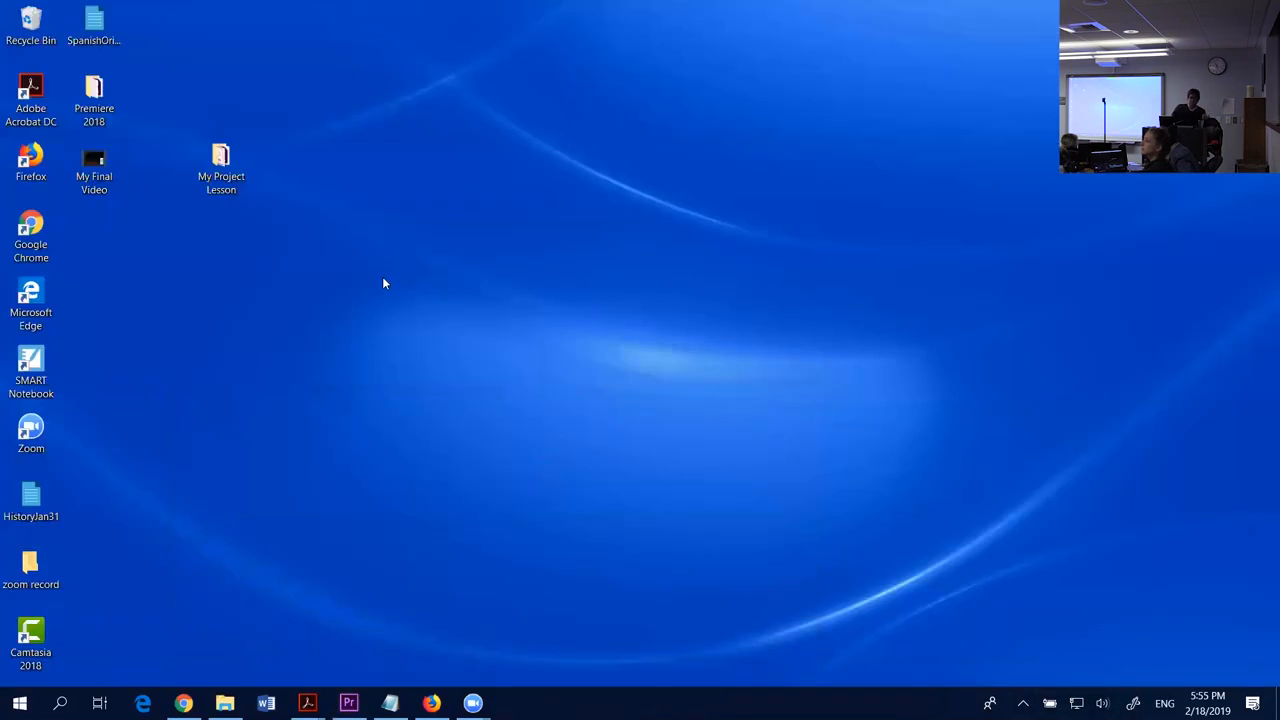
double_click(101, 166)
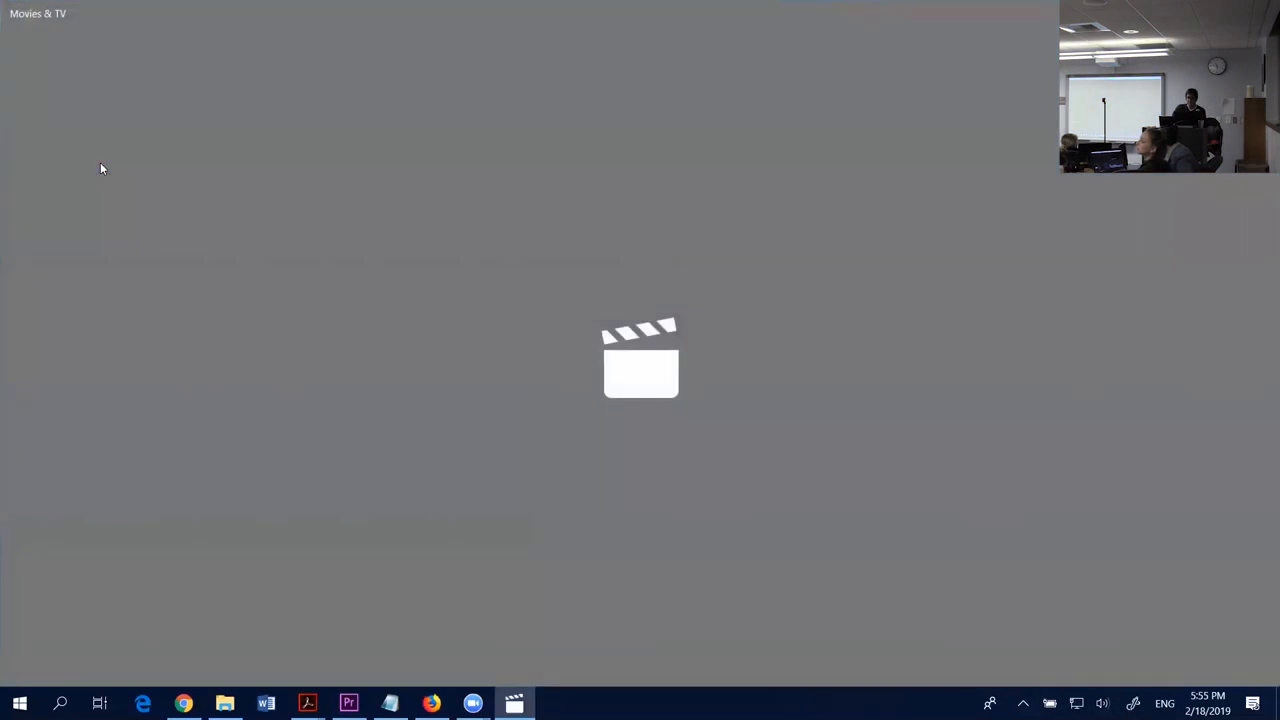